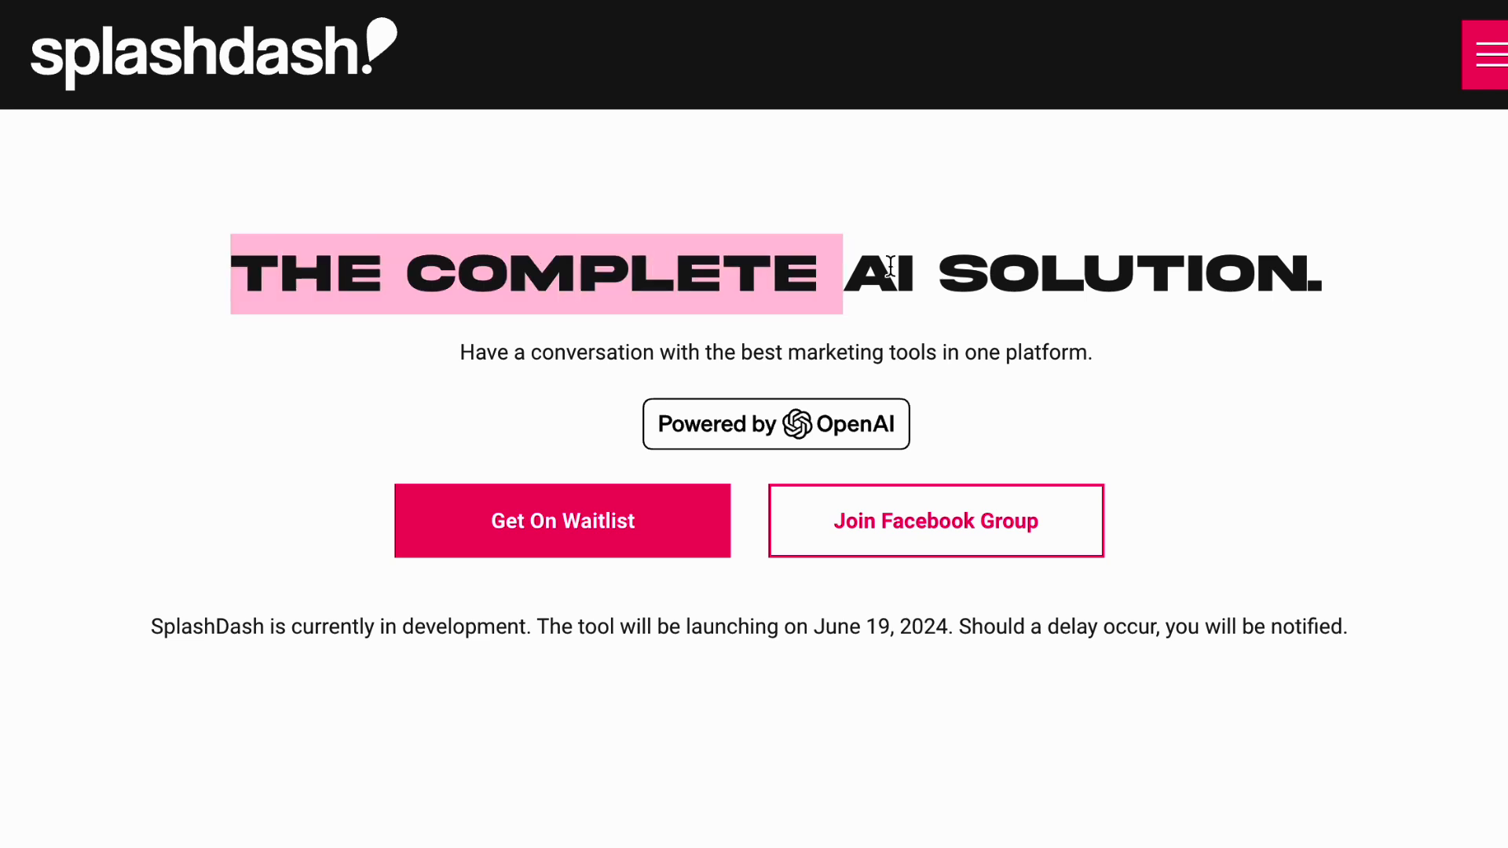
Open the waitlist sign-up form from the SplashDash landing page and close it without submitting.
left_click(1393, 265)
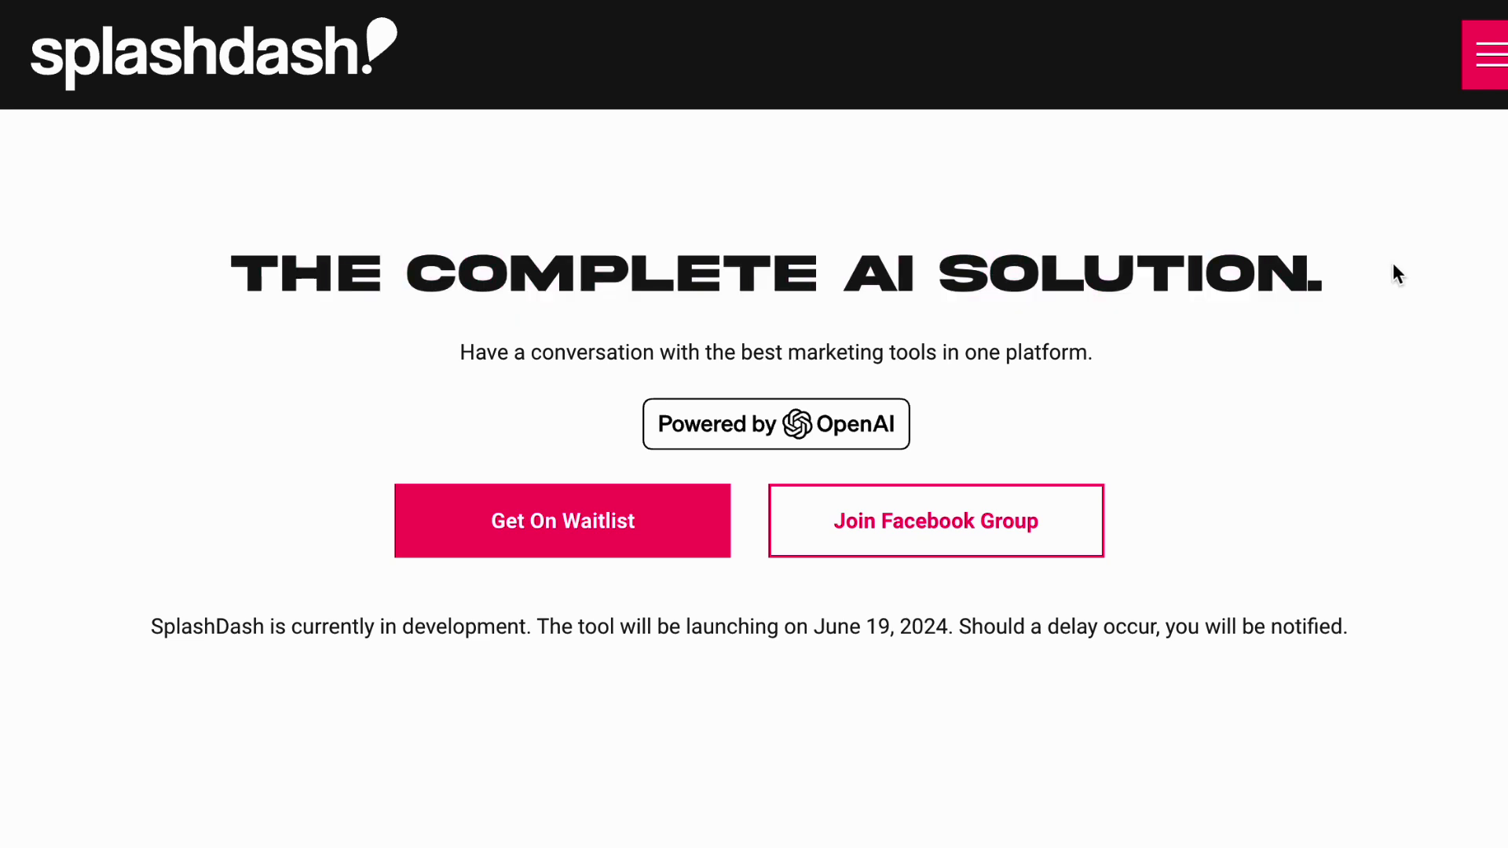
left_click(589, 525)
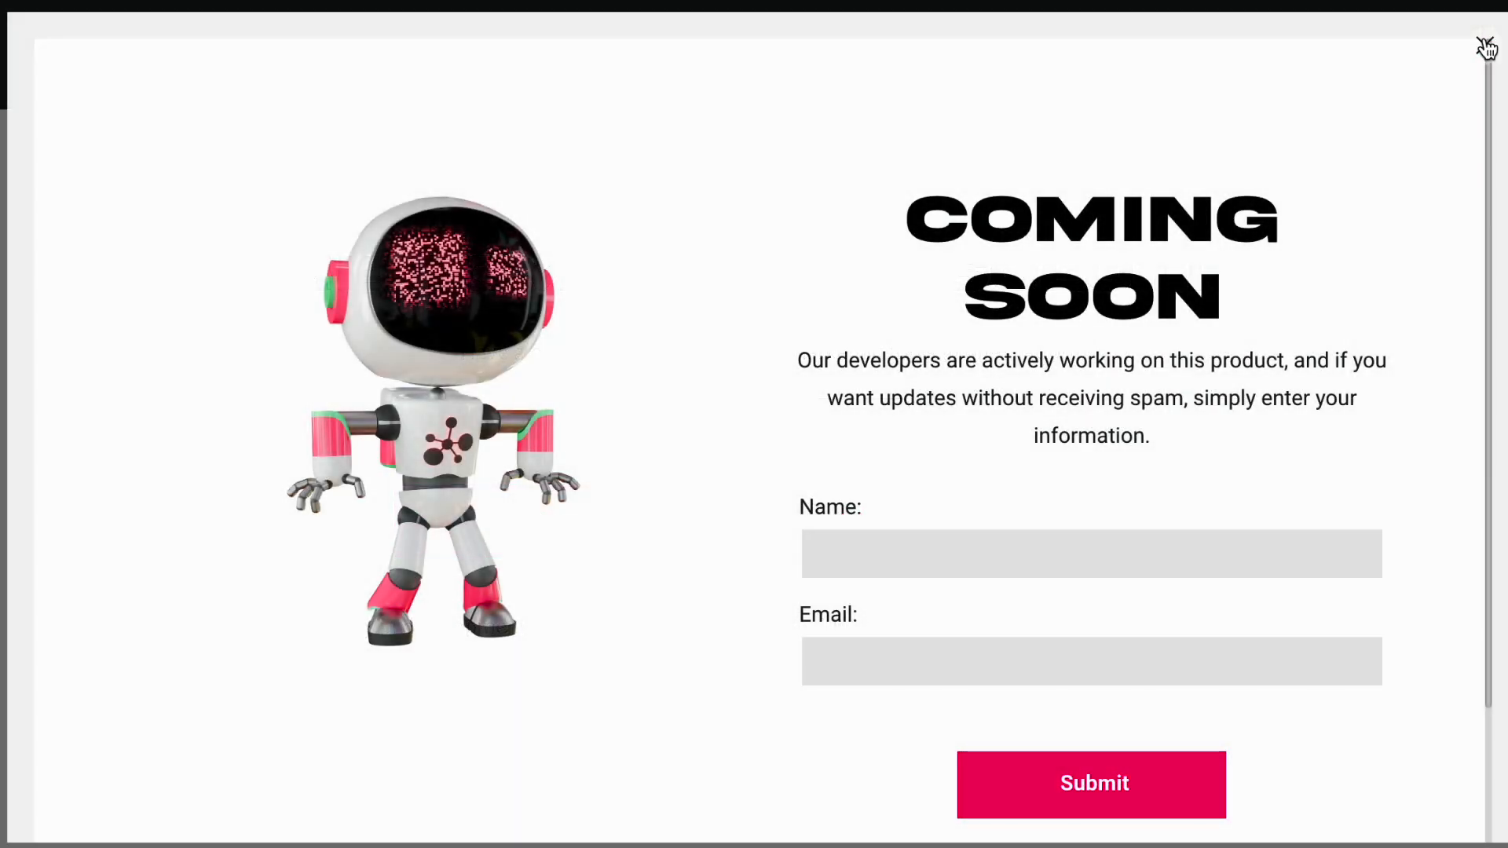
left_click(1485, 45)
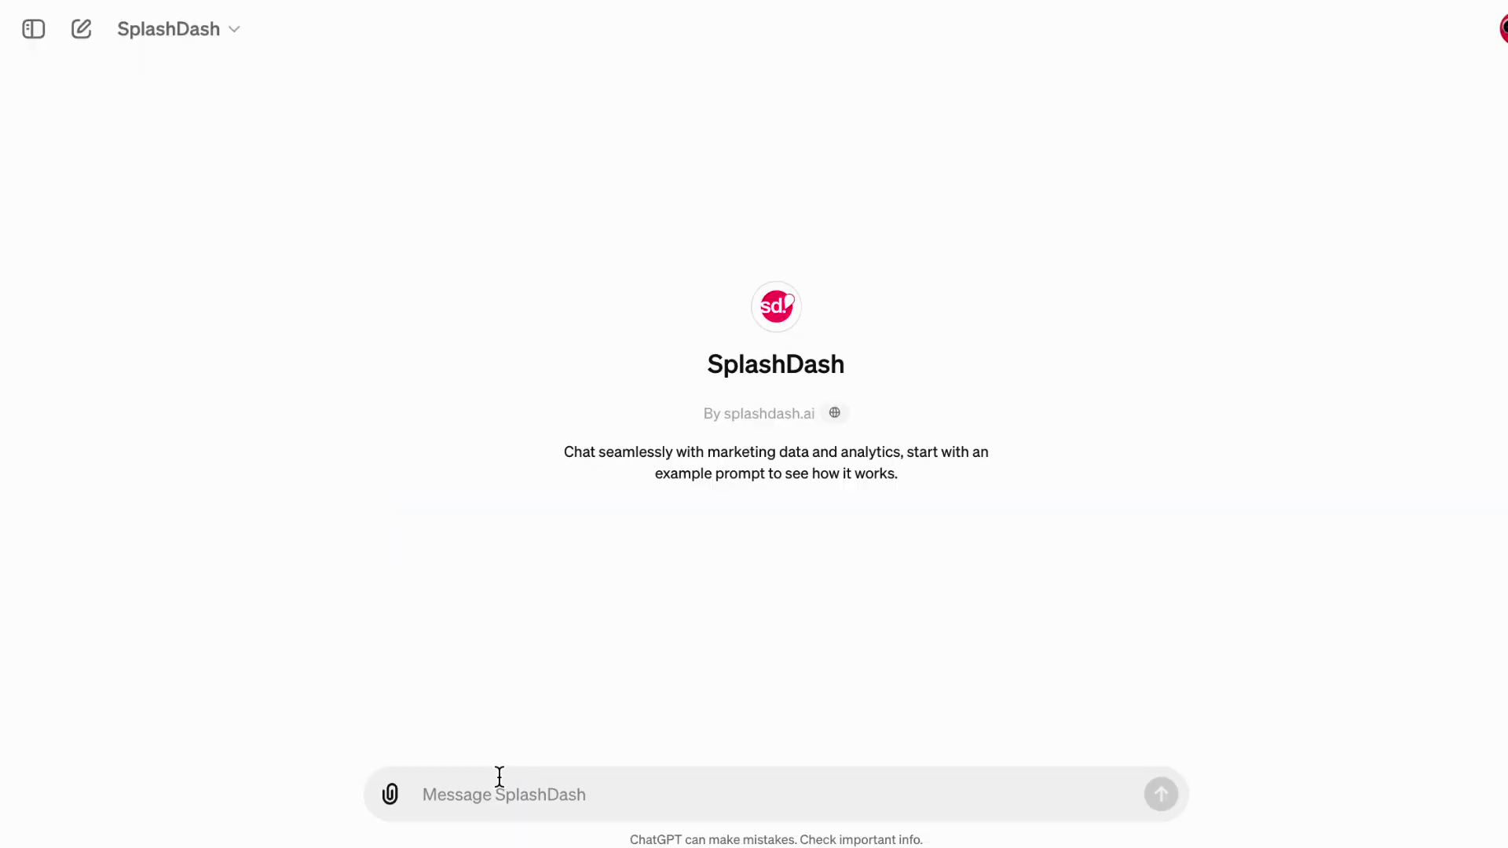
In the SplashDash chat in ChatGPT, mention the SplashDash (Domain) GPT in the message.
left_click(542, 778)
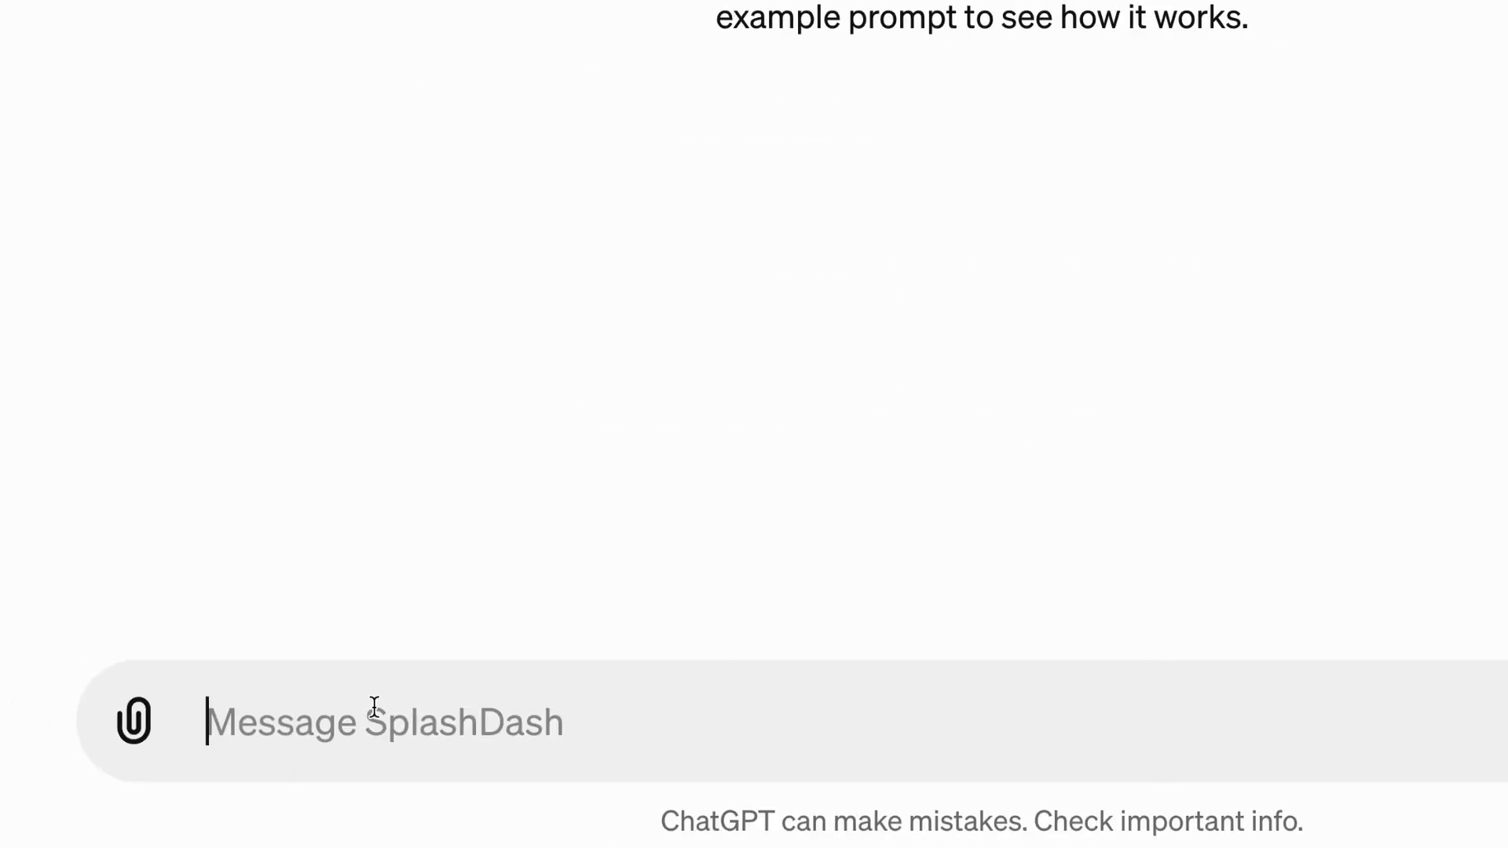
type("@")
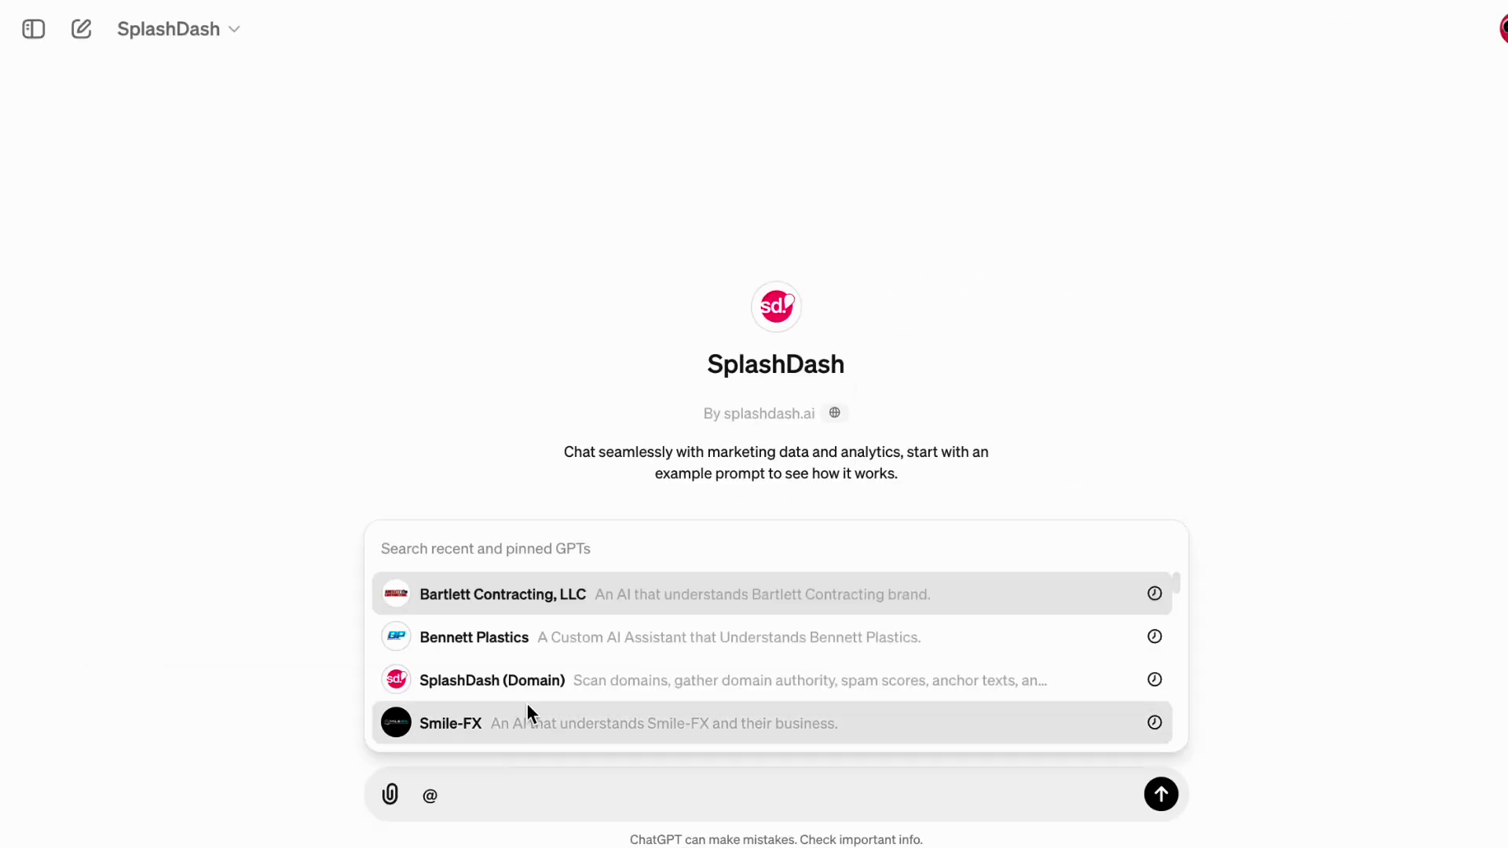
left_click(528, 681)
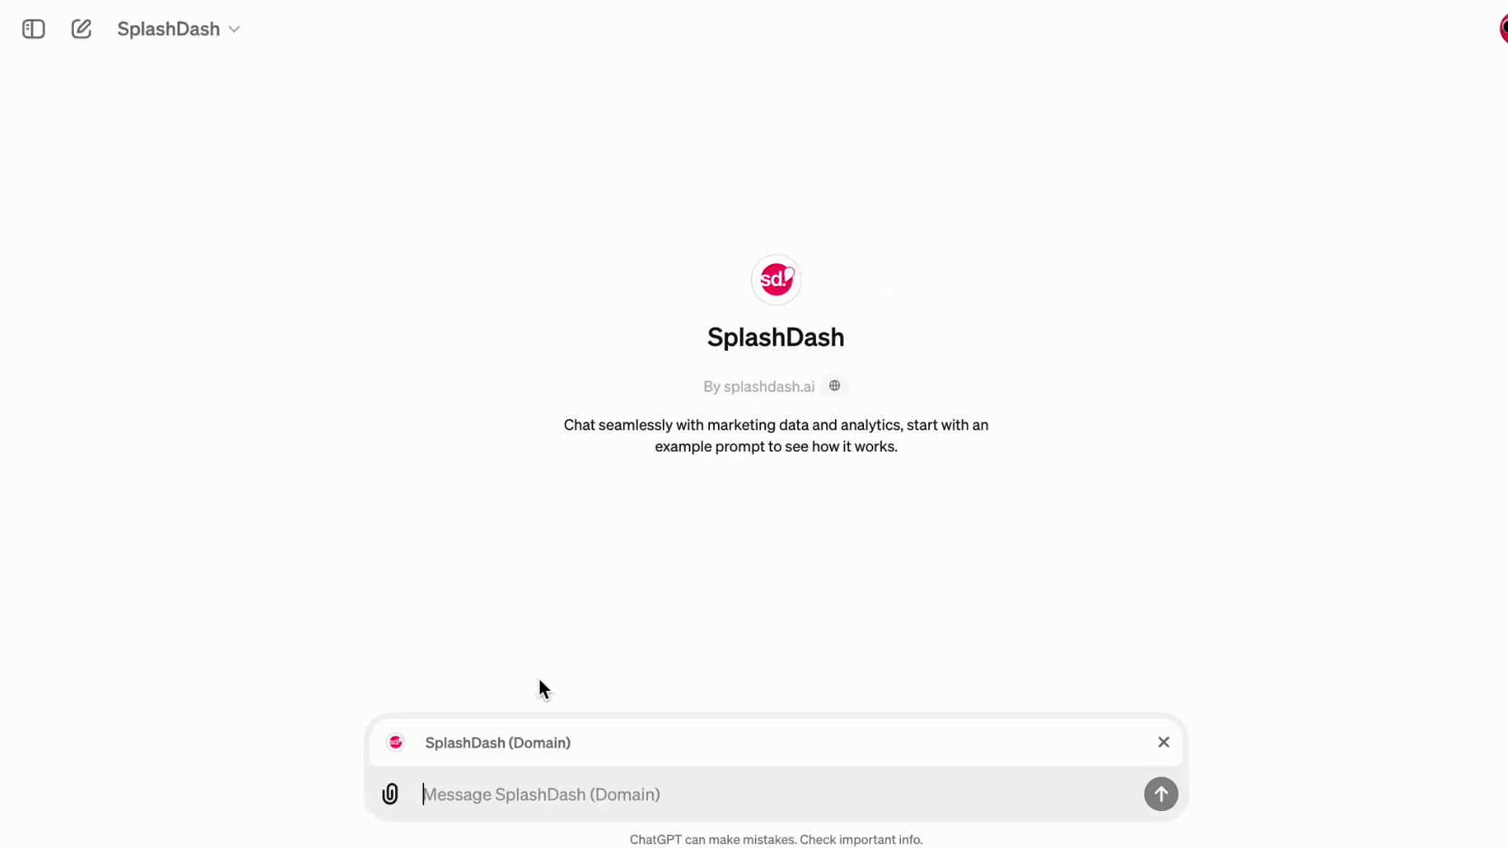
left_click_drag(421, 744, 584, 741)
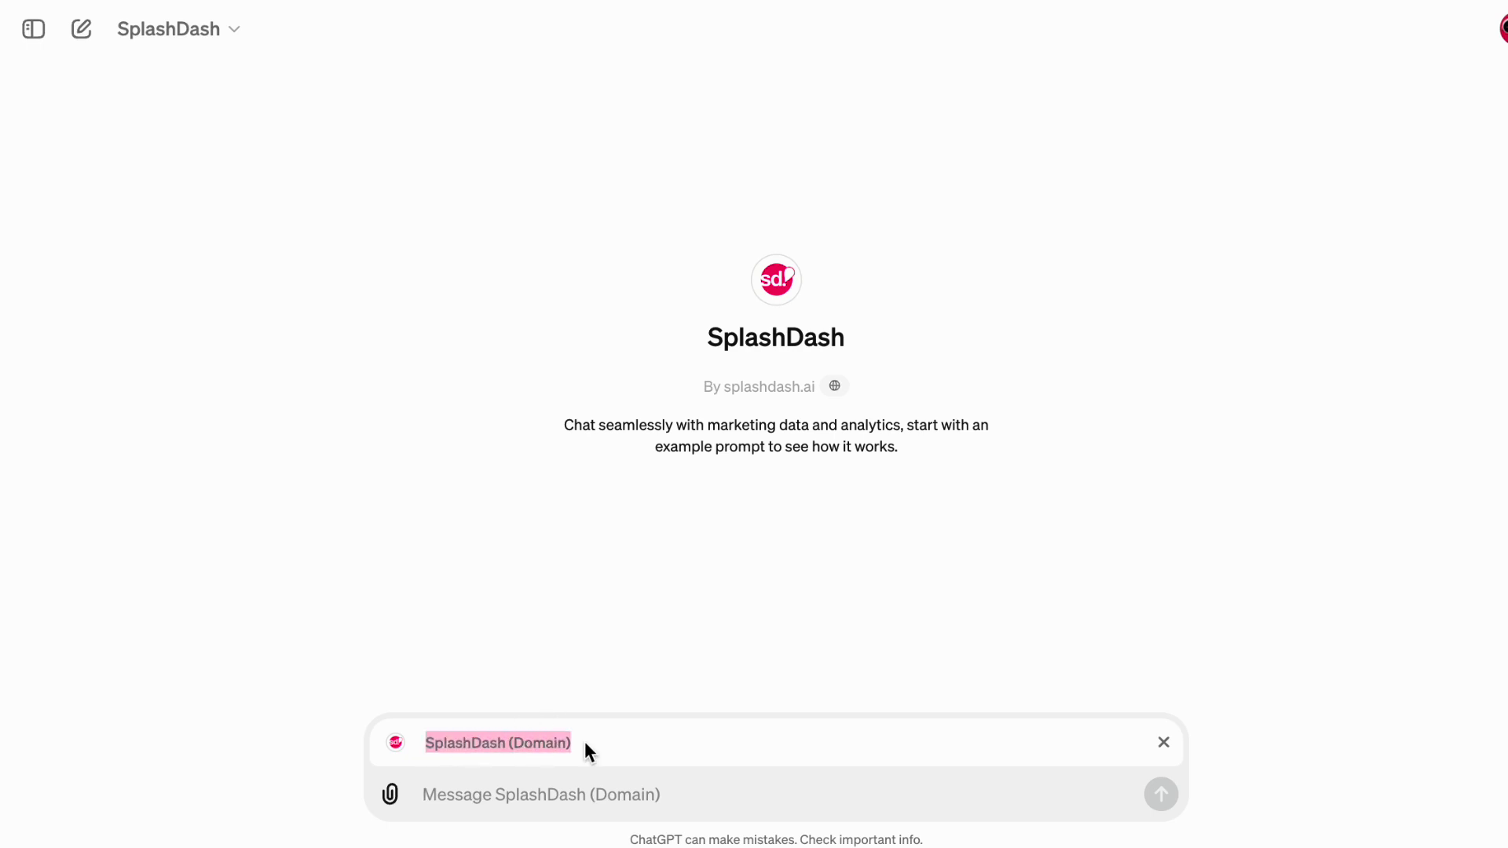
Remove the Domain mention and find the SplashDash (Keywords) GPT with "key" to mention it instead.
left_click(1163, 742)
type("@key")
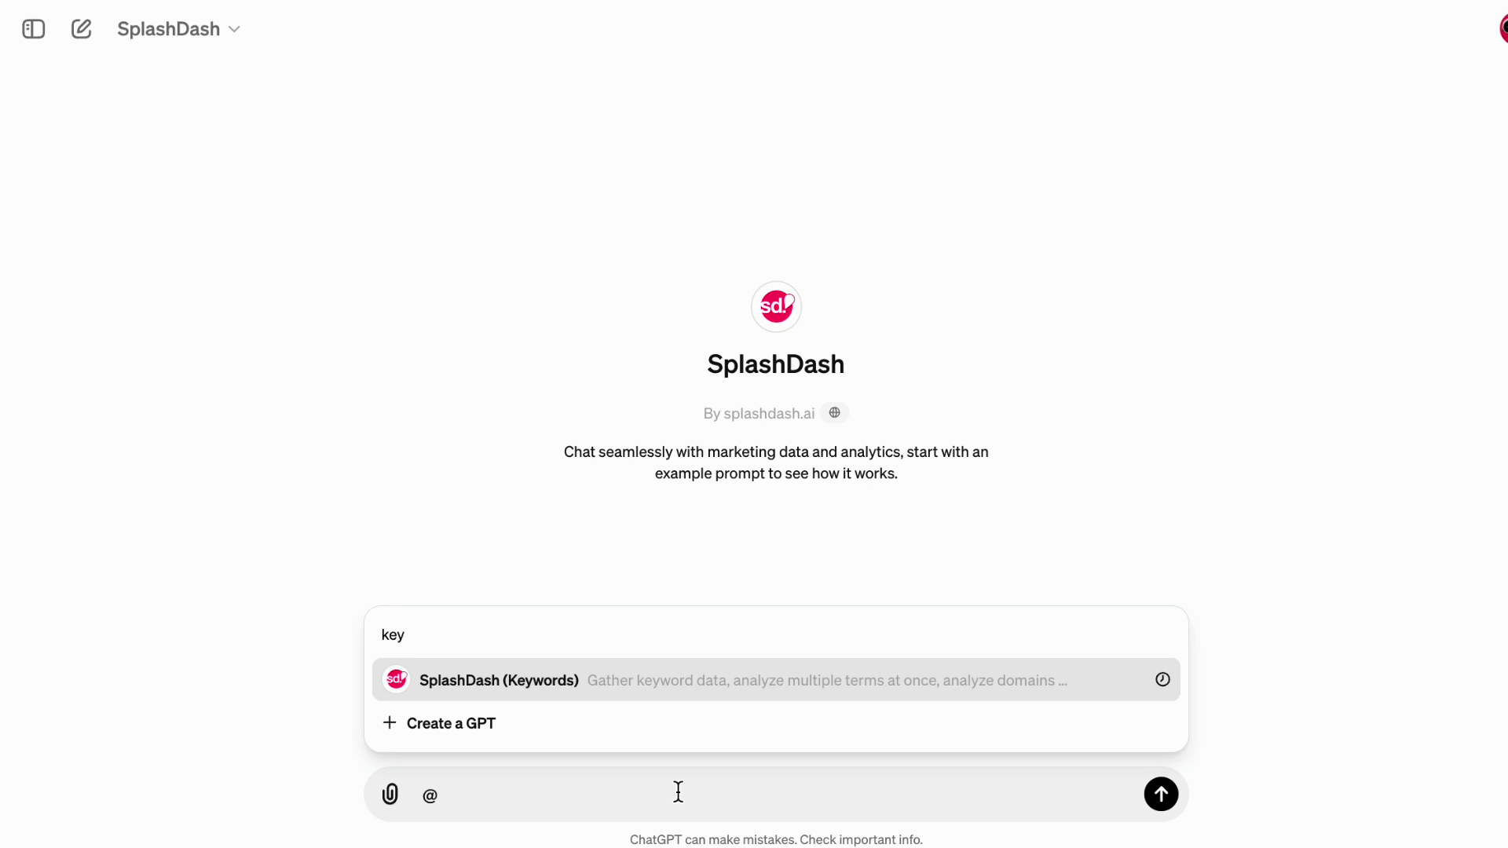
left_click(565, 679)
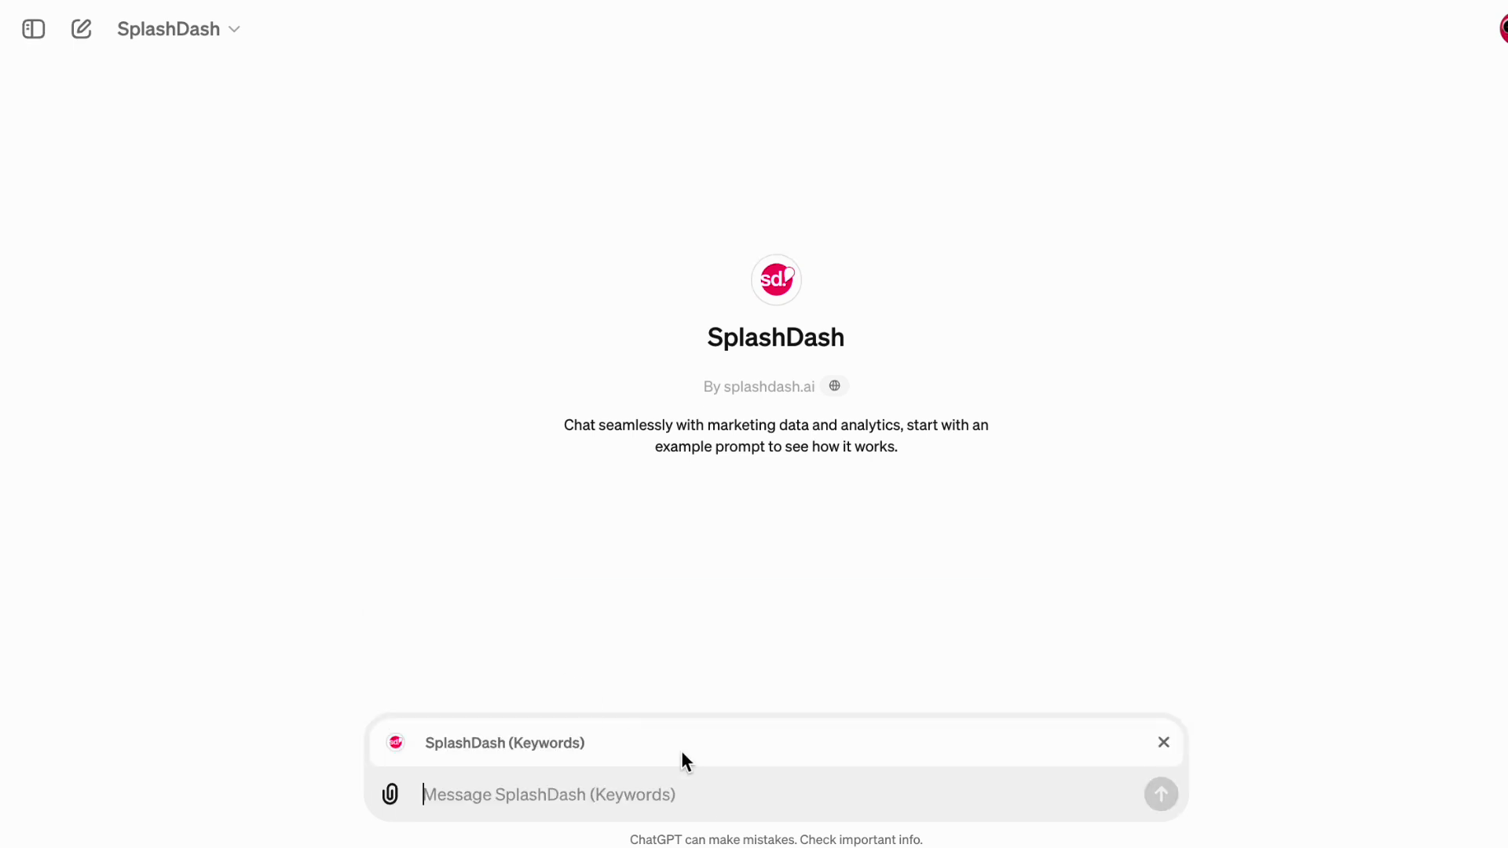
Replace the Keywords mention with the SplashDash (Backlinks) GPT, searching for "back".
left_click(1163, 743)
type("@")
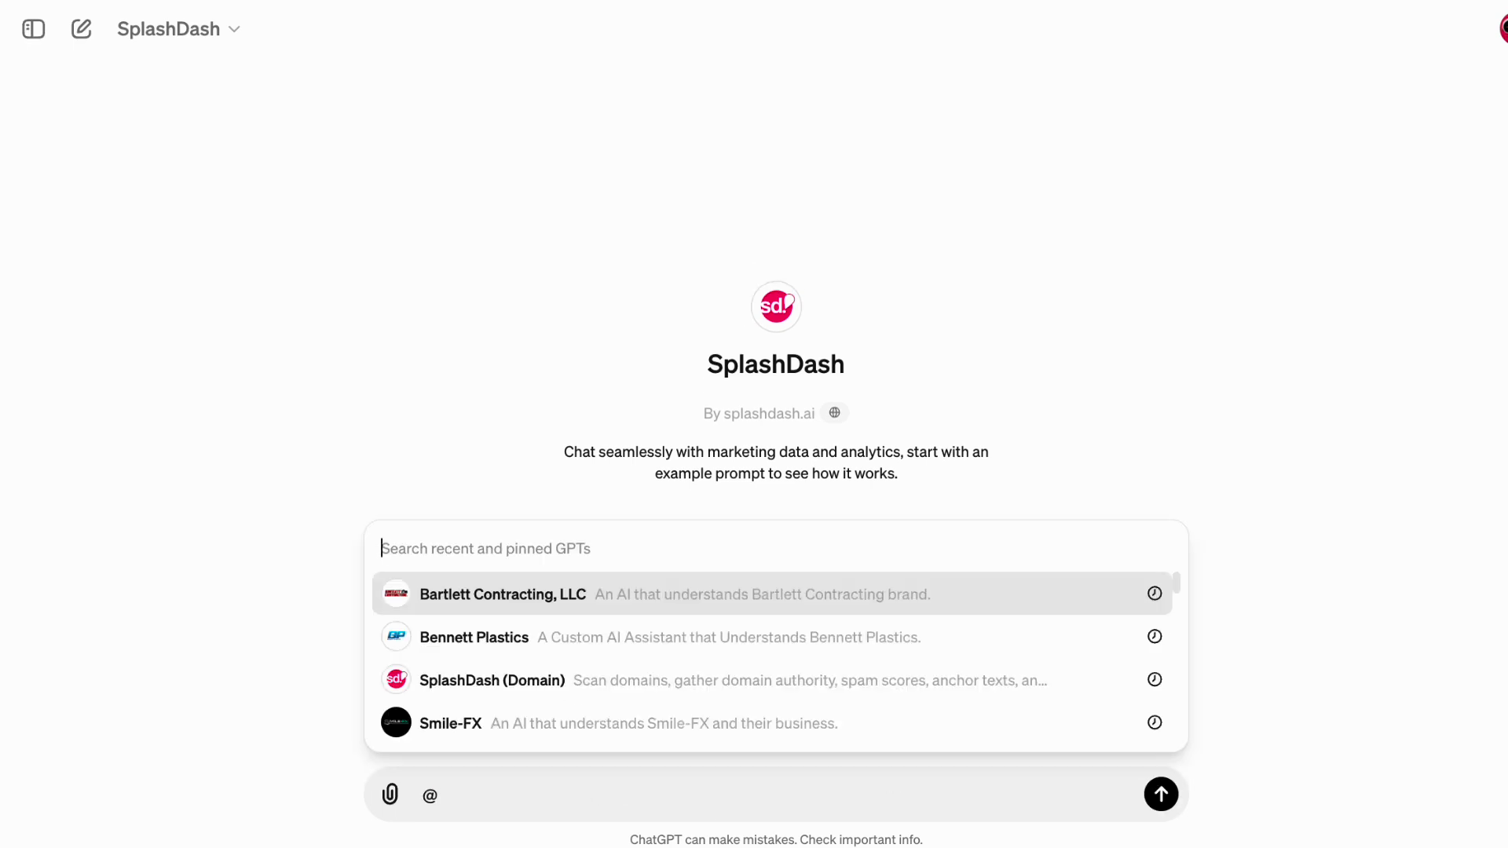
type("back")
left_click(580, 689)
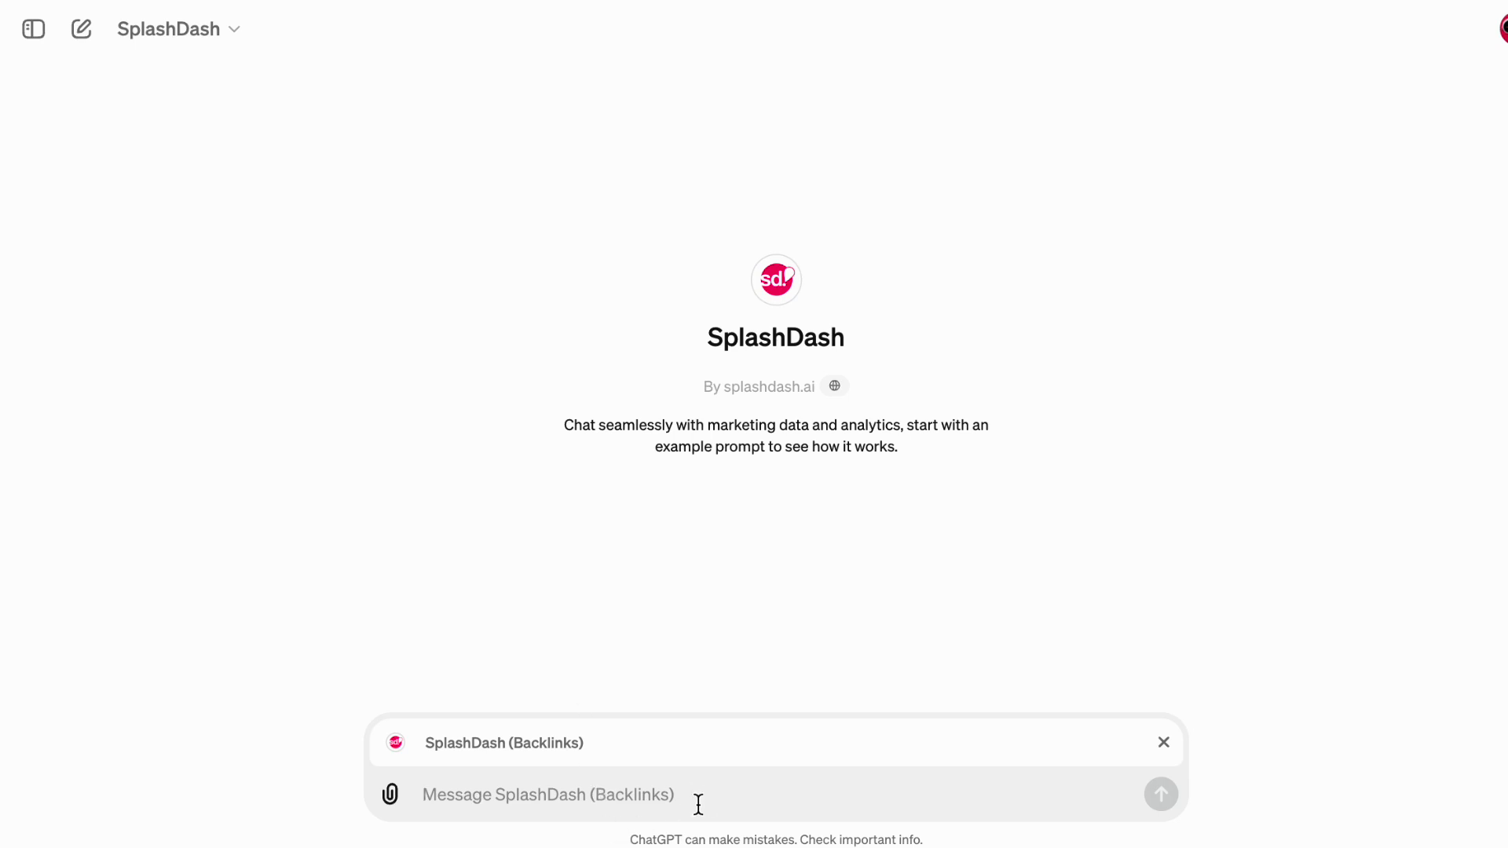
Remove the Backlinks mention and mention the SplashDash (Keywords) GPT in the message.
left_click(1164, 743)
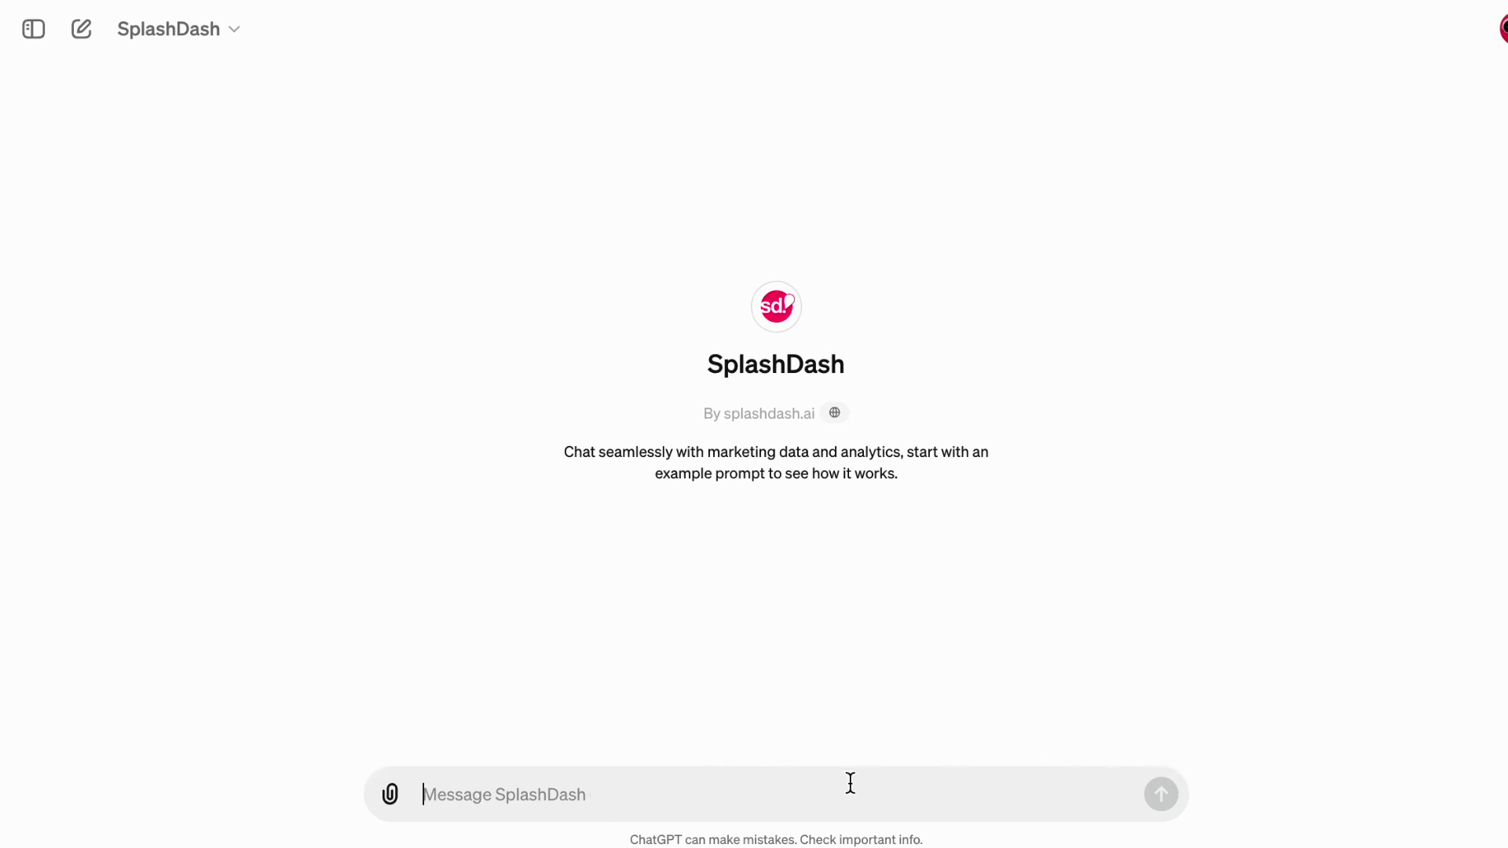
type("@keyword")
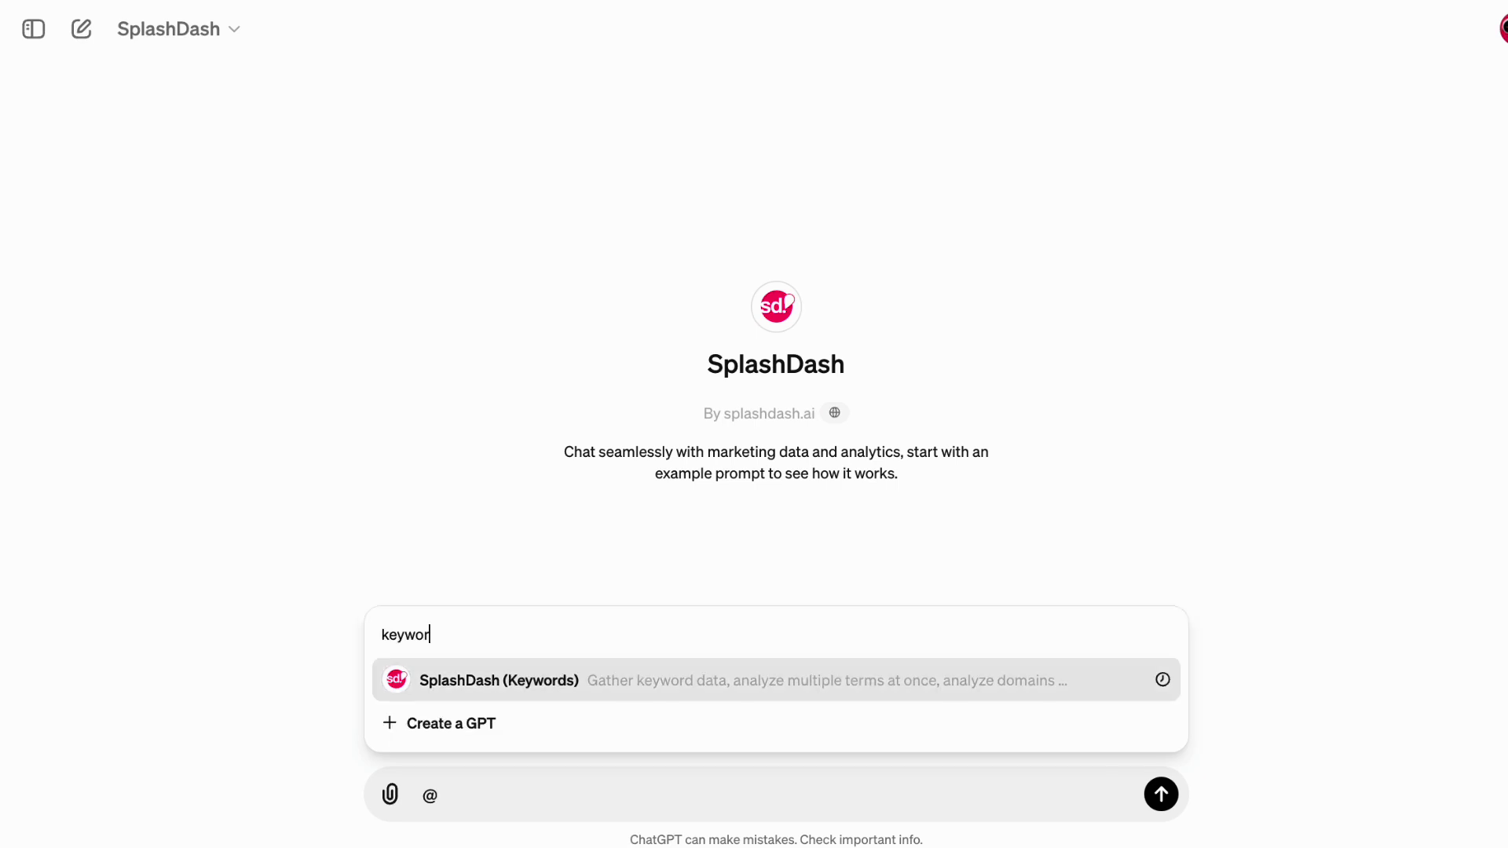
left_click(628, 681)
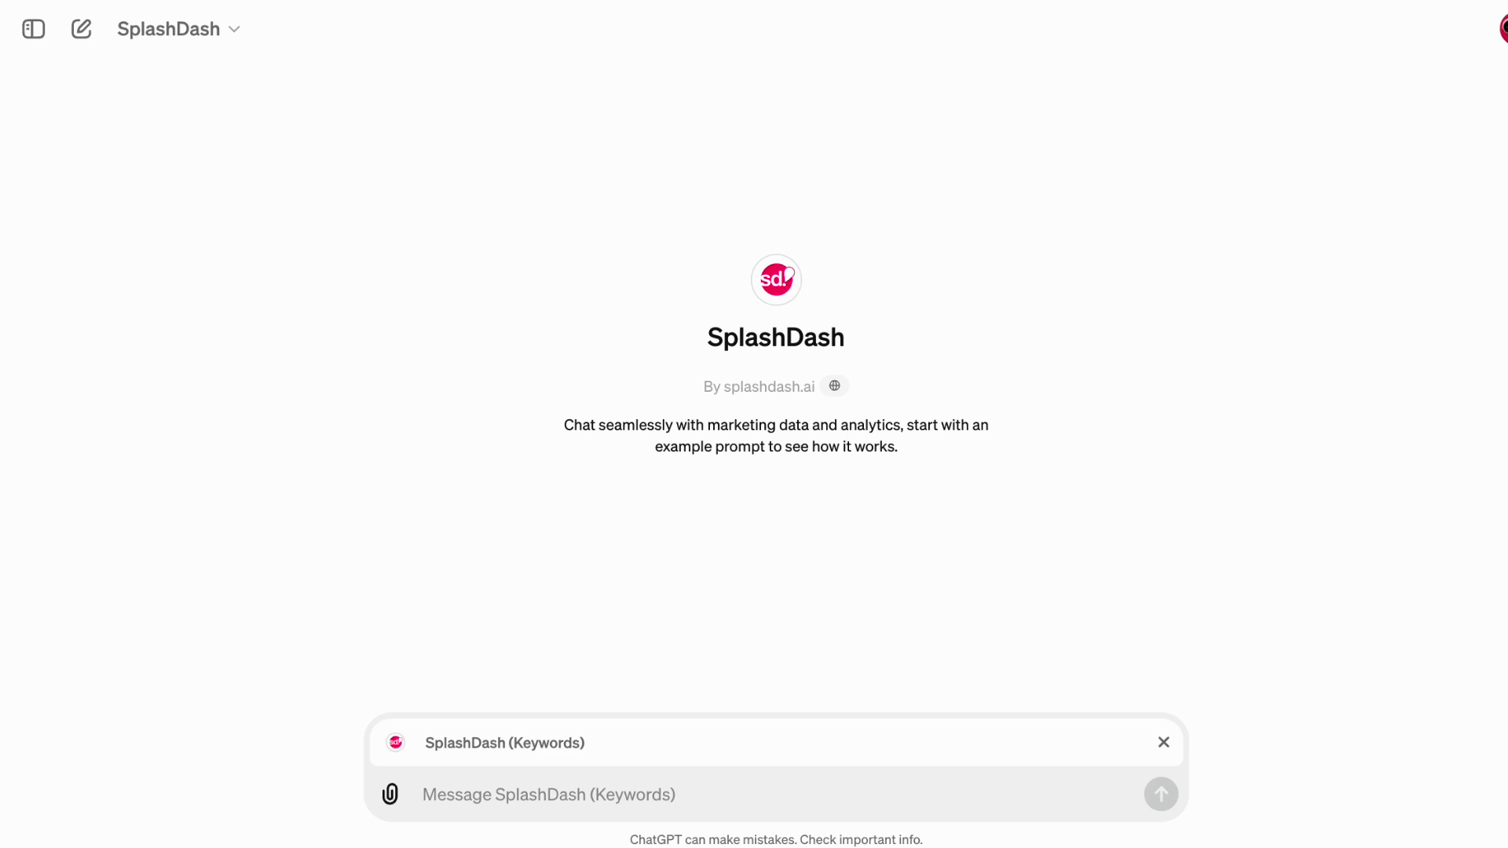
Send SplashDash (Keywords) the prompt "Provide keyword data of develomark - to include term and volume".
type("Provide keyword data of")
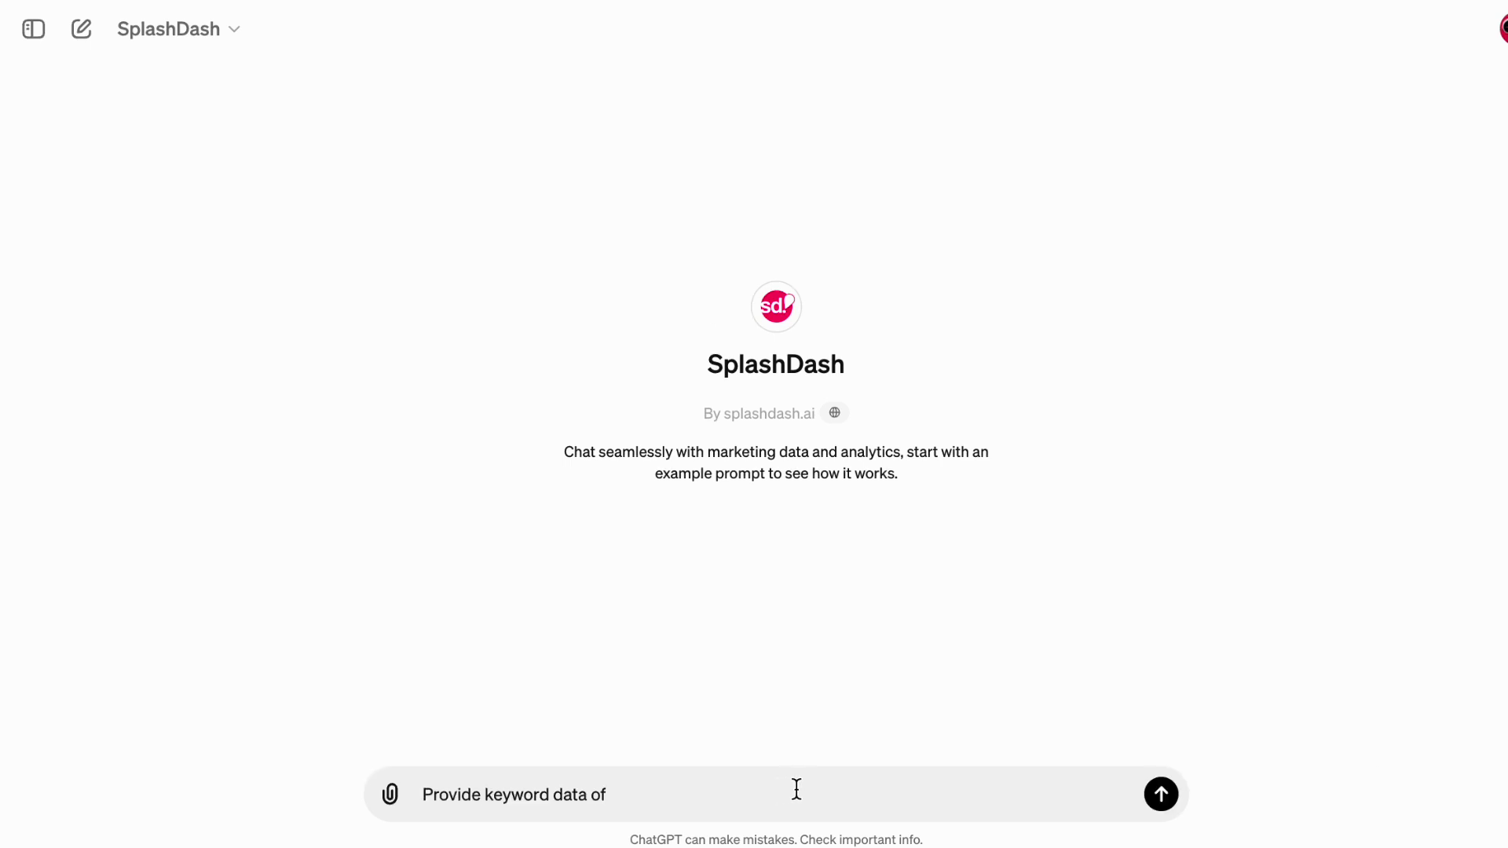
type(" develomark @")
left_click(531, 597)
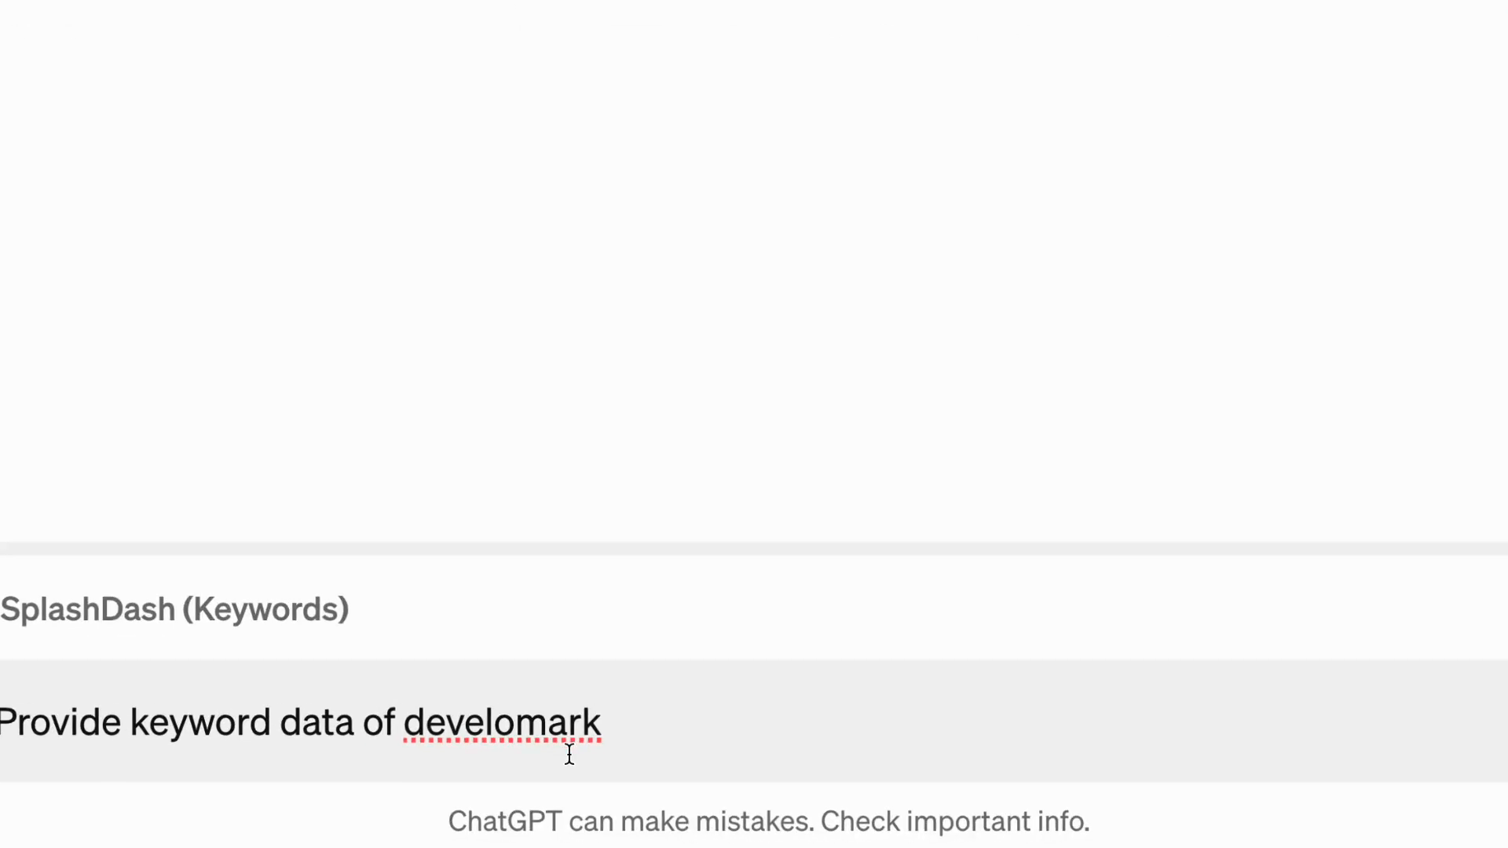
type("- ")
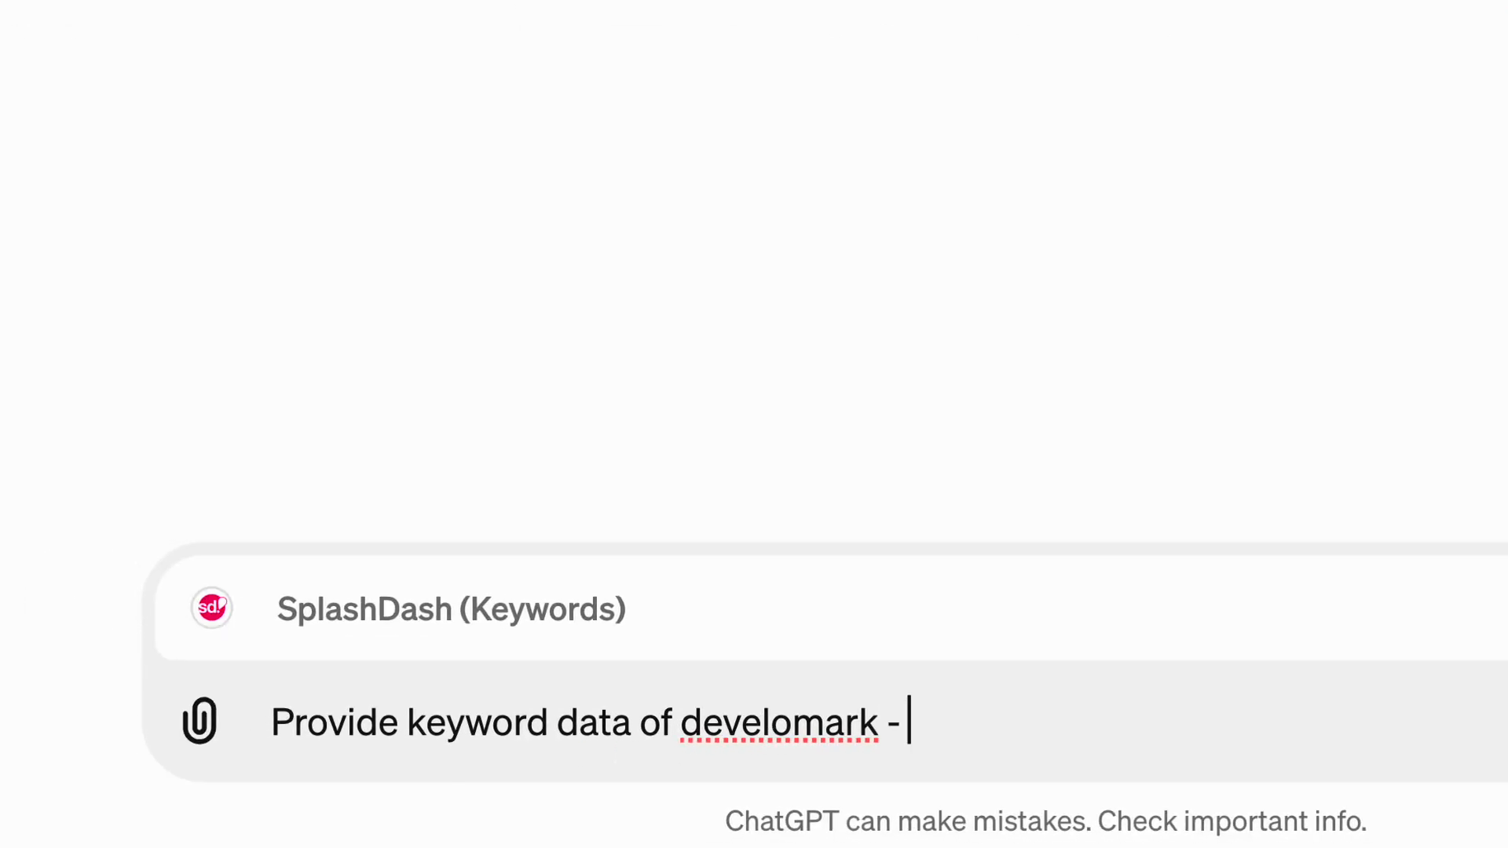
type("to include term and volume")
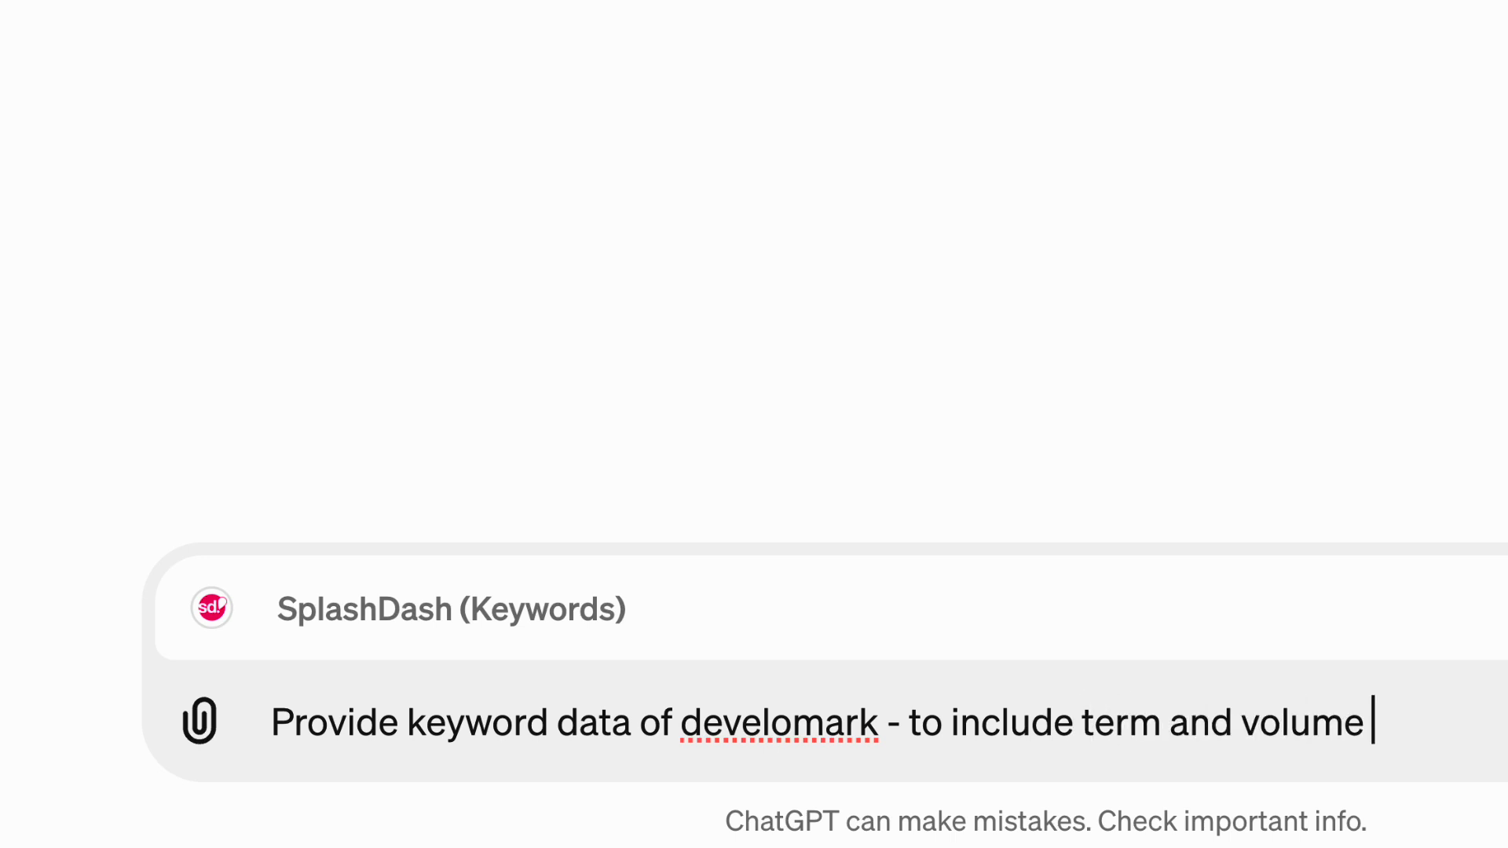
key("Return")
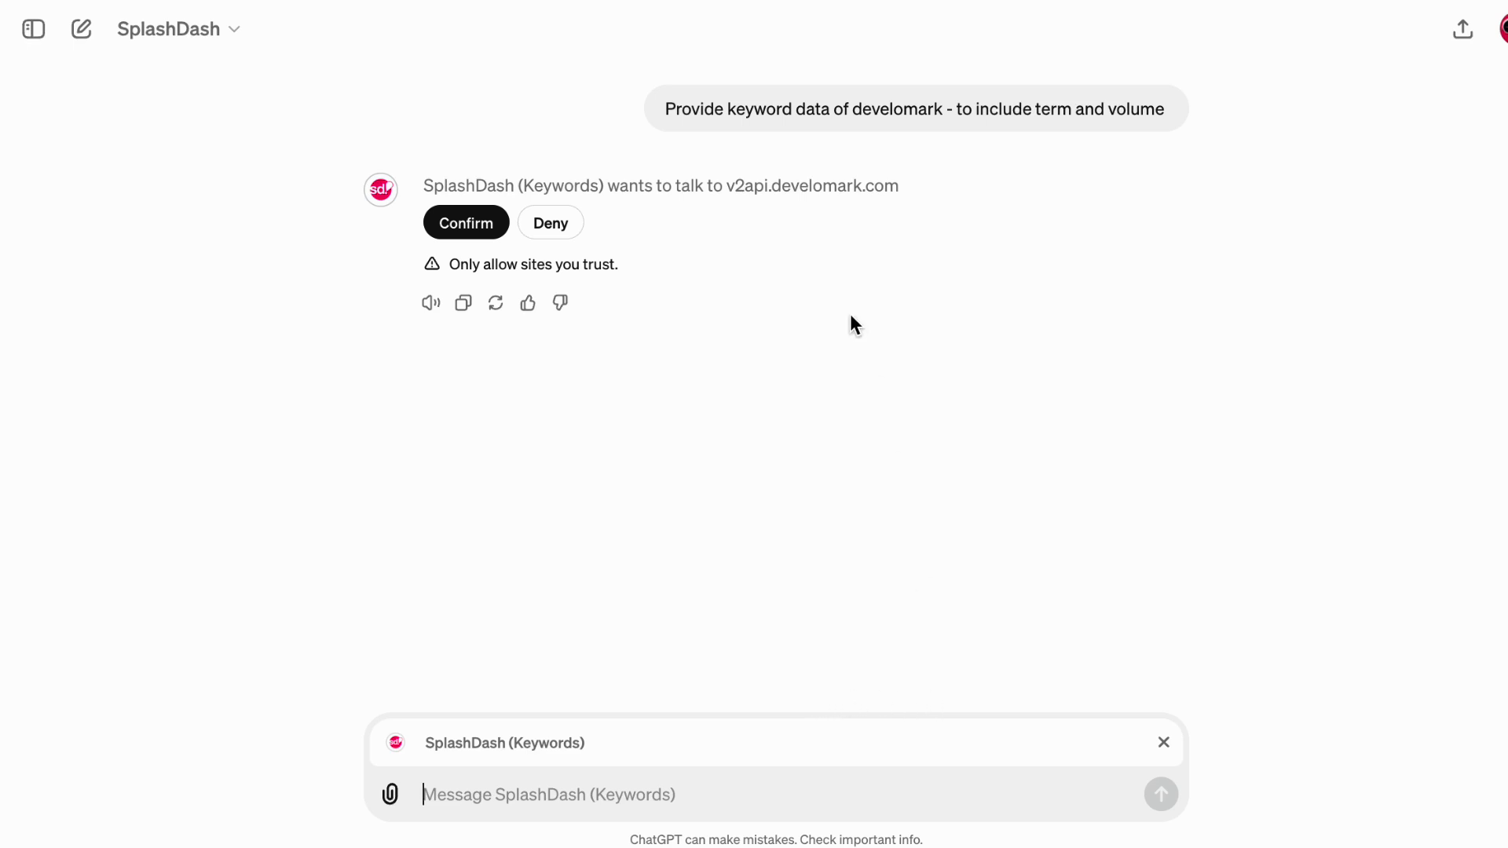
Expand the data to be shared with v2api.develomark.com, check its type and domain, and allow the request.
left_click(707, 186)
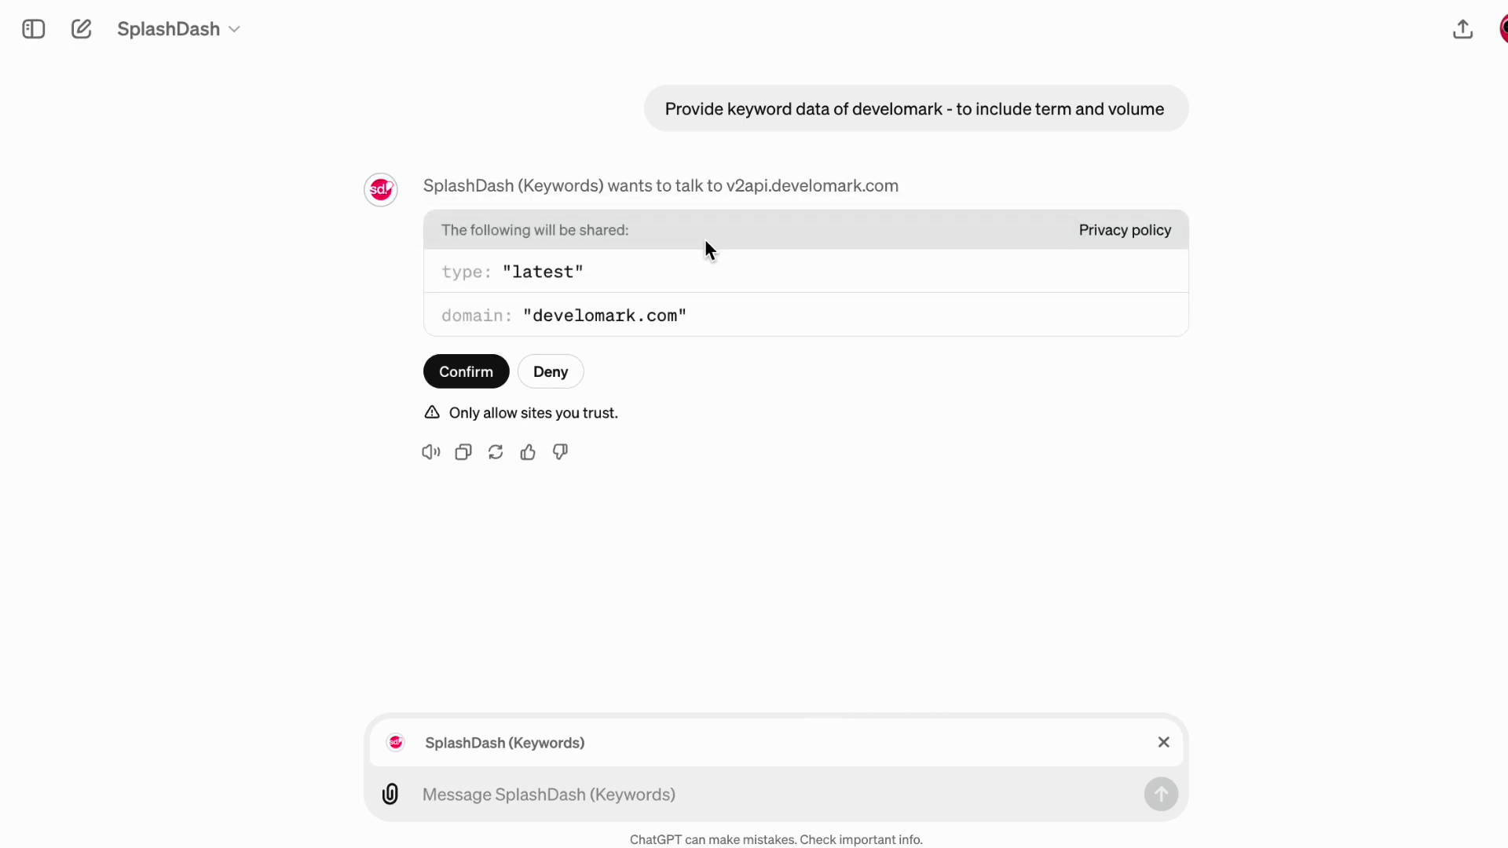
double_click(546, 273)
left_click_drag(536, 315, 818, 314)
left_click(645, 347)
left_click(454, 375)
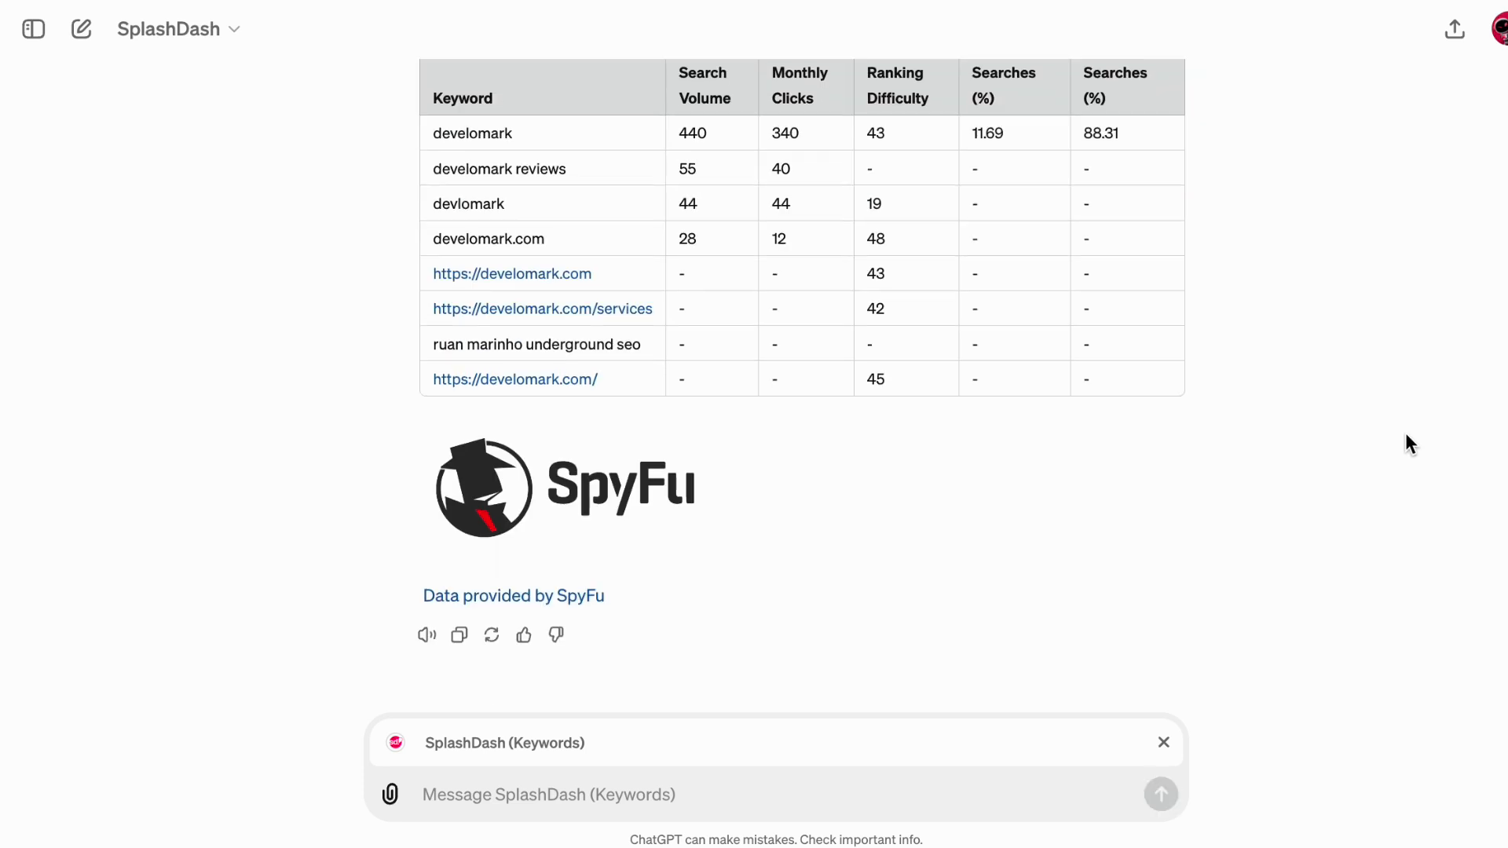
Remove the SplashDash (Keywords) mention and mention the Bartlett Contracting, LLC GPT instead.
left_click_drag(583, 483, 908, 479)
left_click(1164, 743)
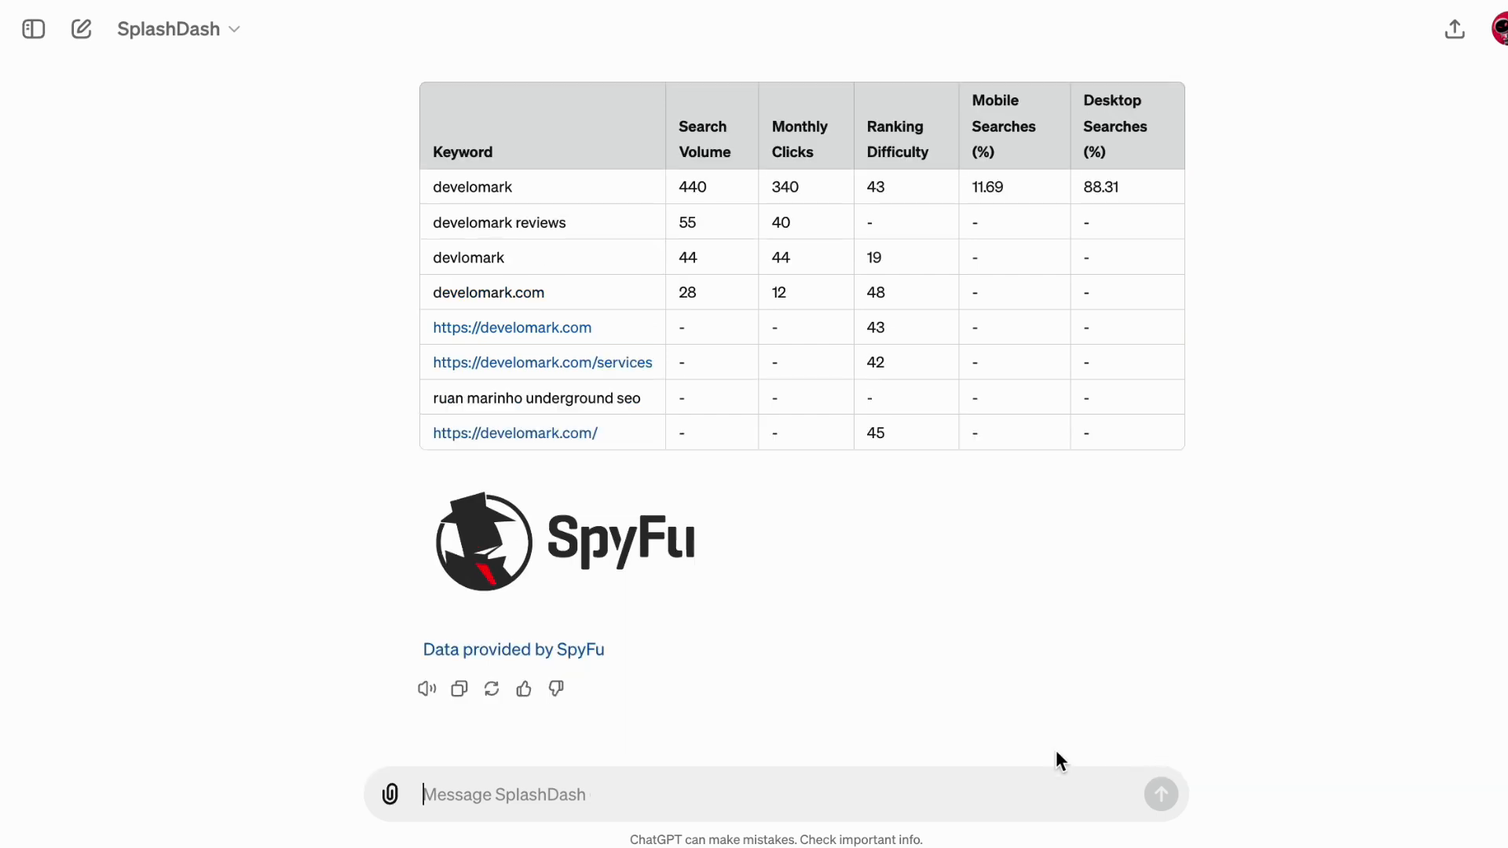
type("@")
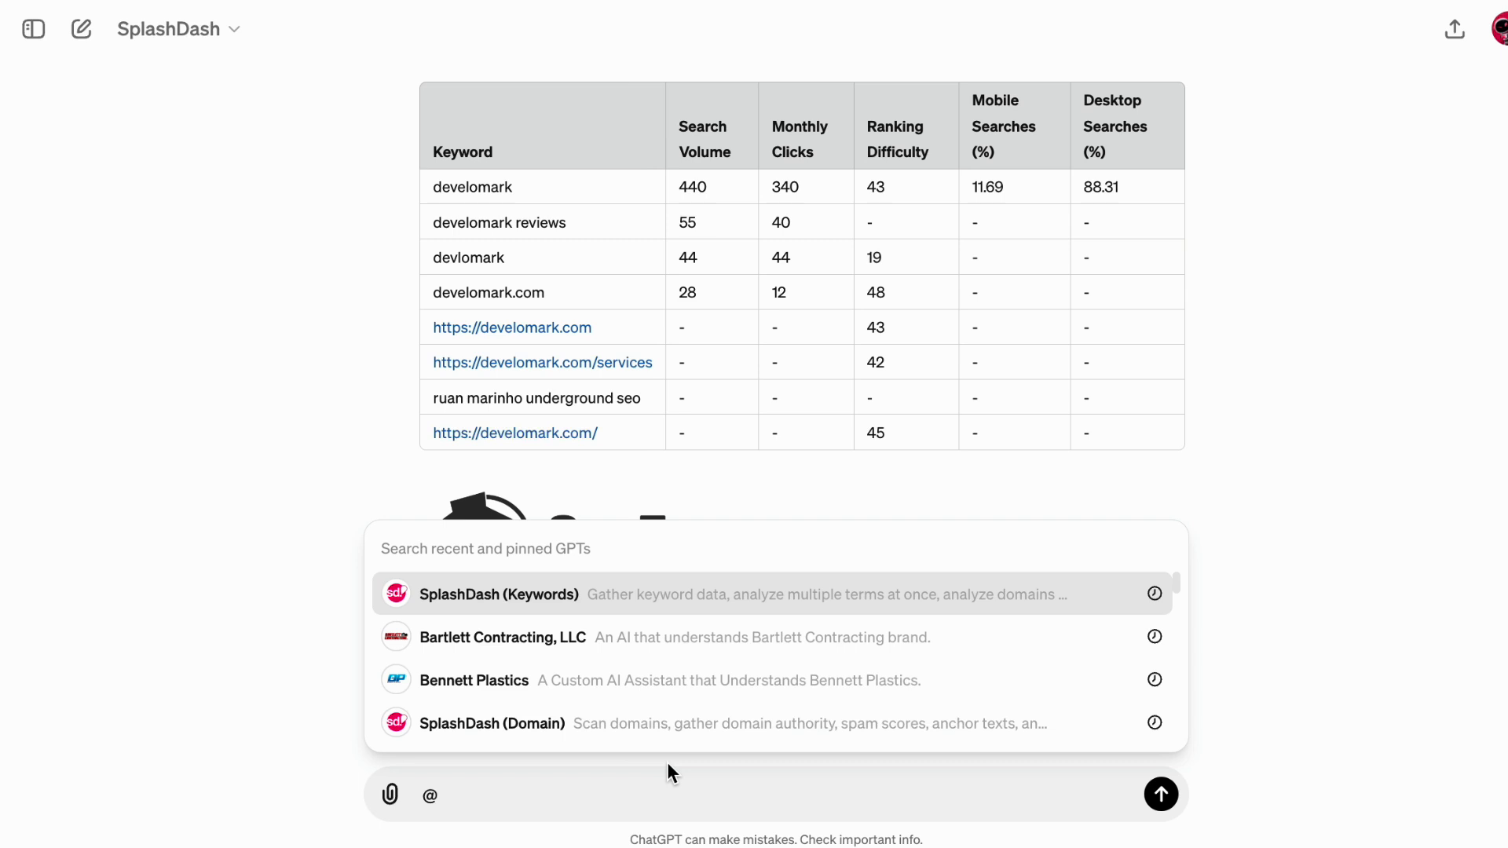
left_click(574, 636)
double_click(453, 743)
left_click_drag(490, 745, 619, 743)
left_click(615, 747)
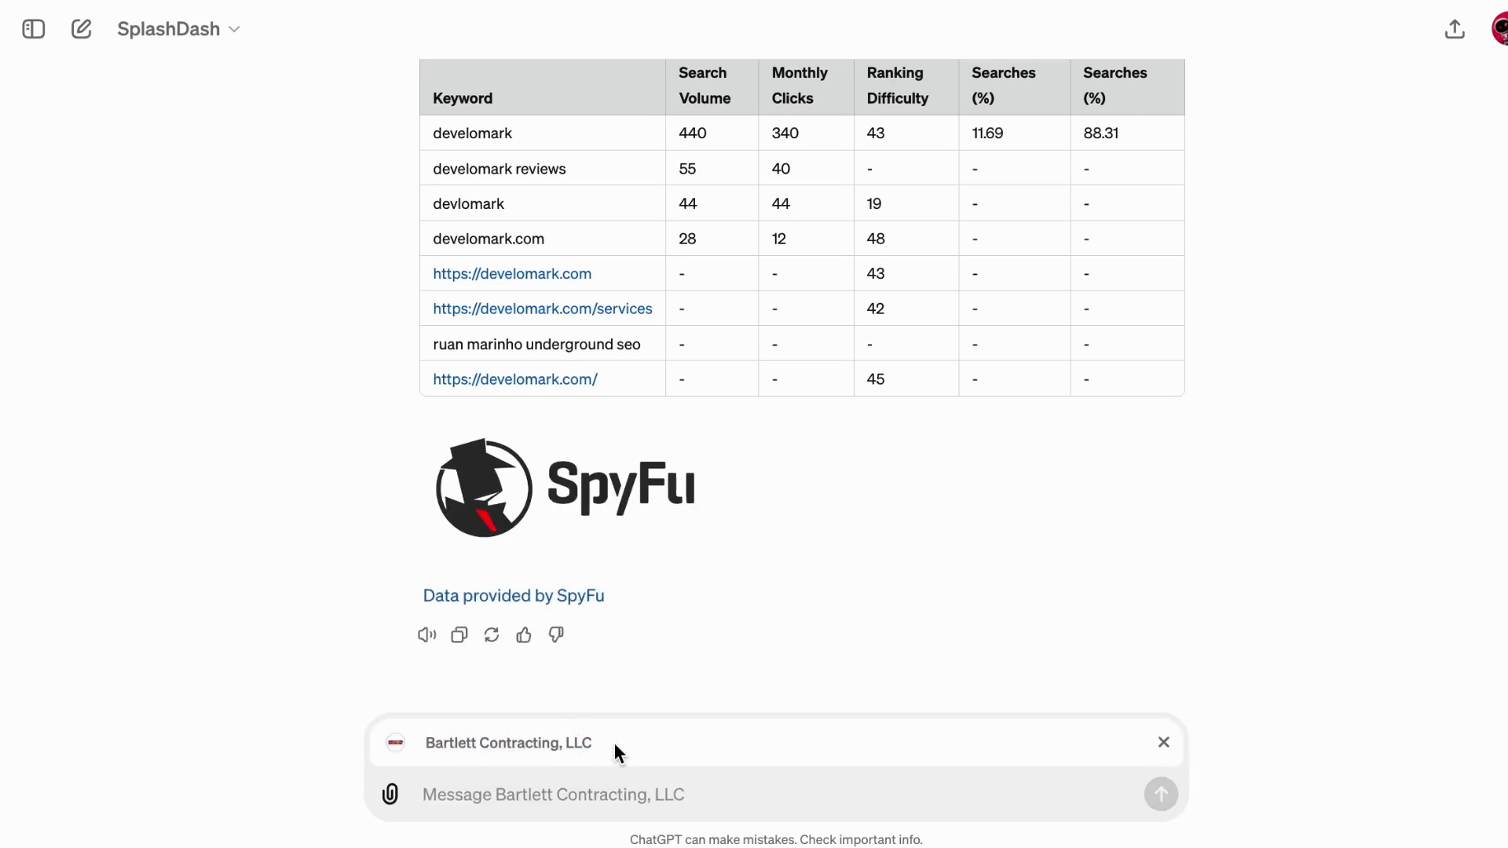
Send the prompt "Provide me with a list of services Bartlett Contracting, LLC offers".
left_click(585, 792)
type("Provide me with a list of services Bartlett Contracting, LLC offers")
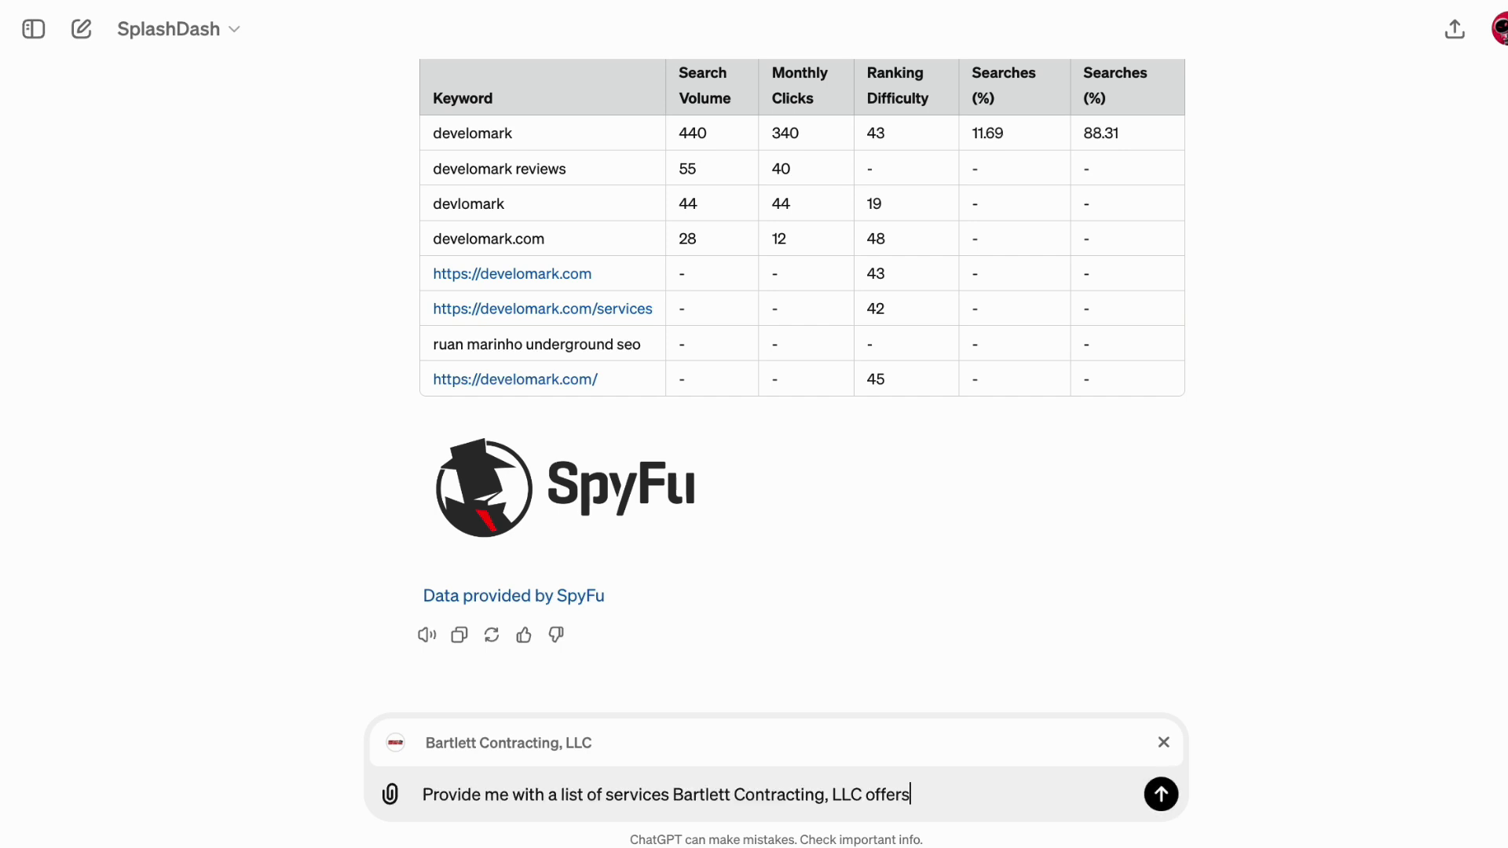
key("Return")
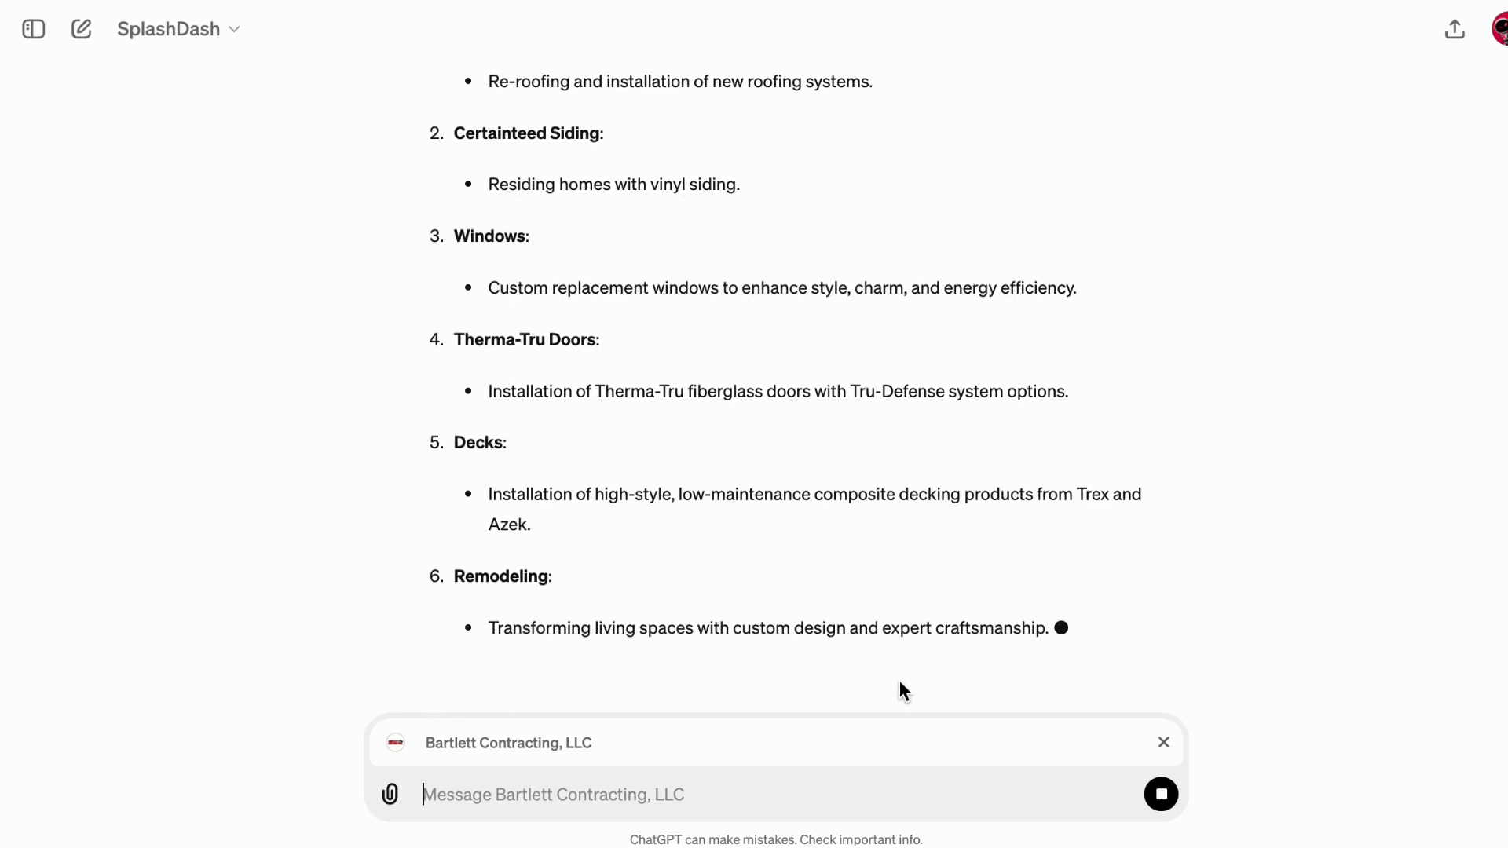
Examine the list of services in the Bartlett Contracting, LLC reply, from roofing through remodeling.
scroll(893, 633, "up", 6)
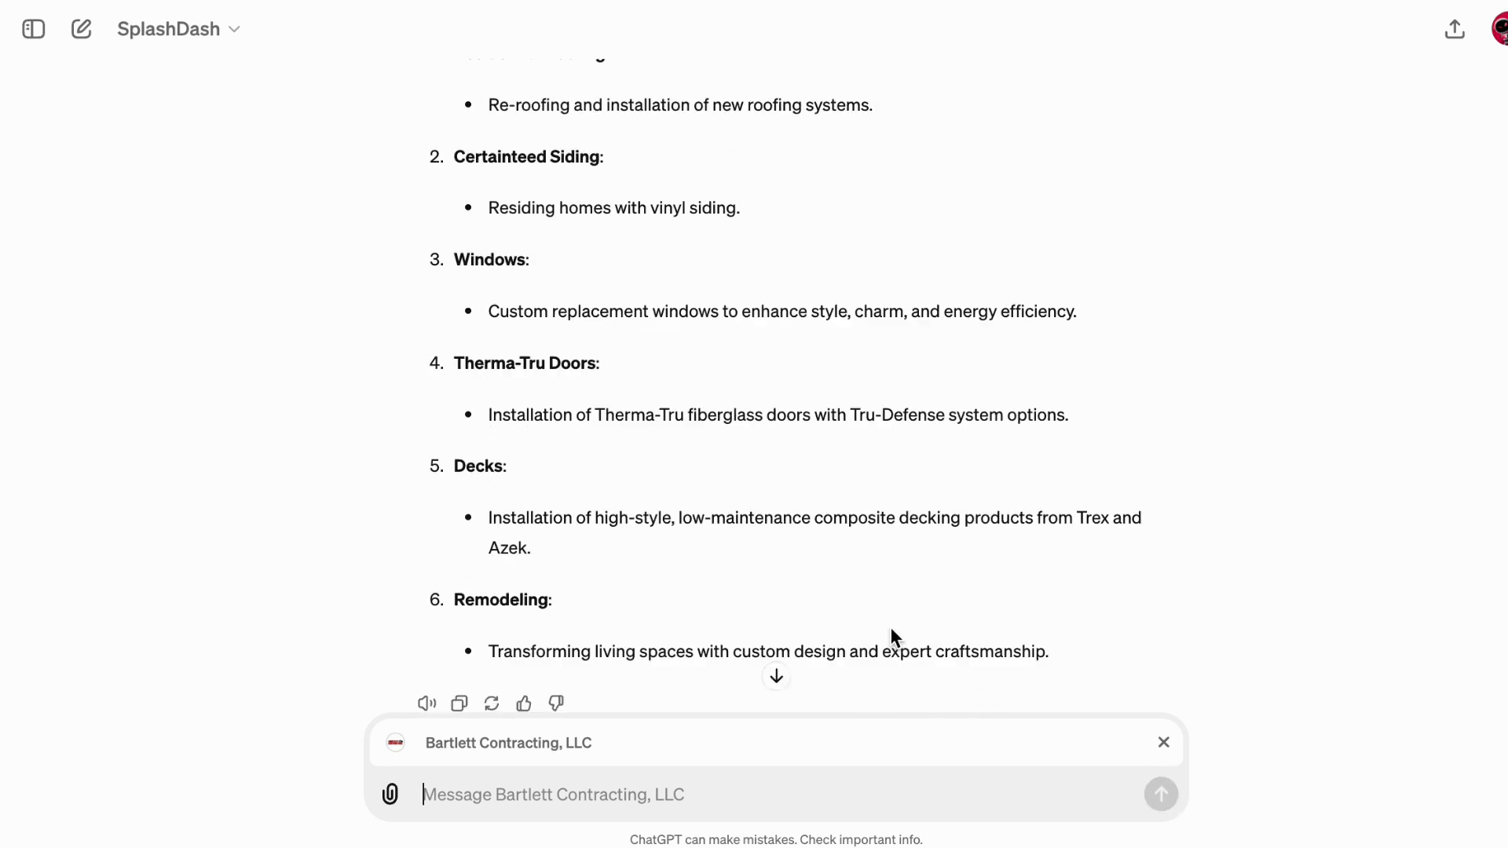
scroll(866, 658, "down", 3)
left_click_drag(456, 318, 604, 320)
scroll(556, 413, "down", 1)
left_click_drag(454, 333, 600, 334)
left_click_drag(455, 436, 526, 437)
scroll(511, 472, "down", 1)
left_click_drag(454, 491, 597, 492)
left_click_drag(455, 594, 656, 624)
scroll(559, 610, "down", 2)
left_click(689, 622)
scroll(563, 262, "up", 3)
Quote "Residential Roofing" from the reply and switch the mentioned GPT from Bartlett Contracting, LLC to SplashDash (Keywords).
left_click_drag(603, 234, 476, 234)
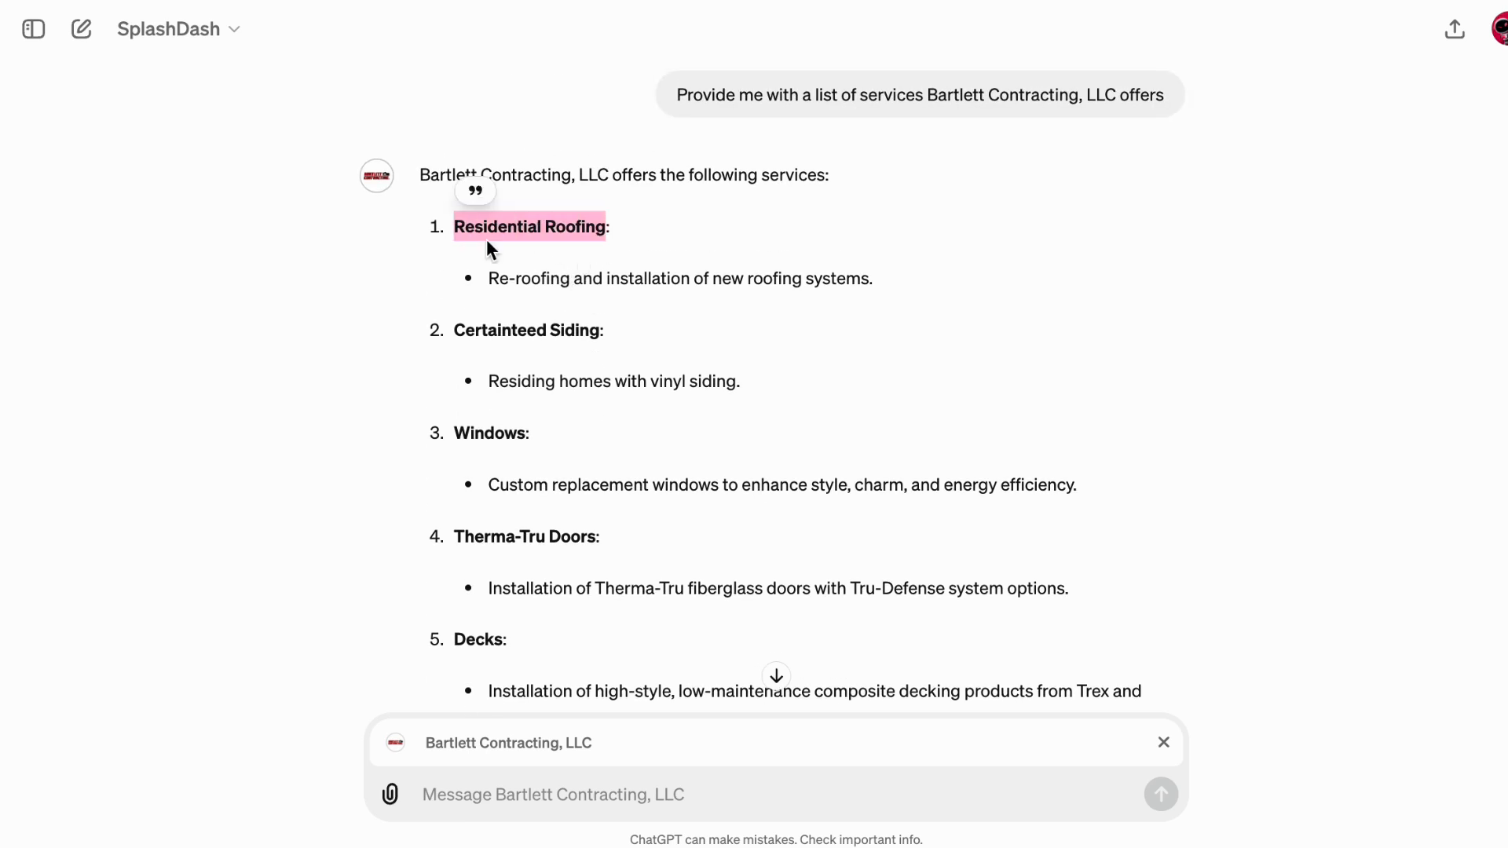
left_click(476, 191)
left_click(1163, 741)
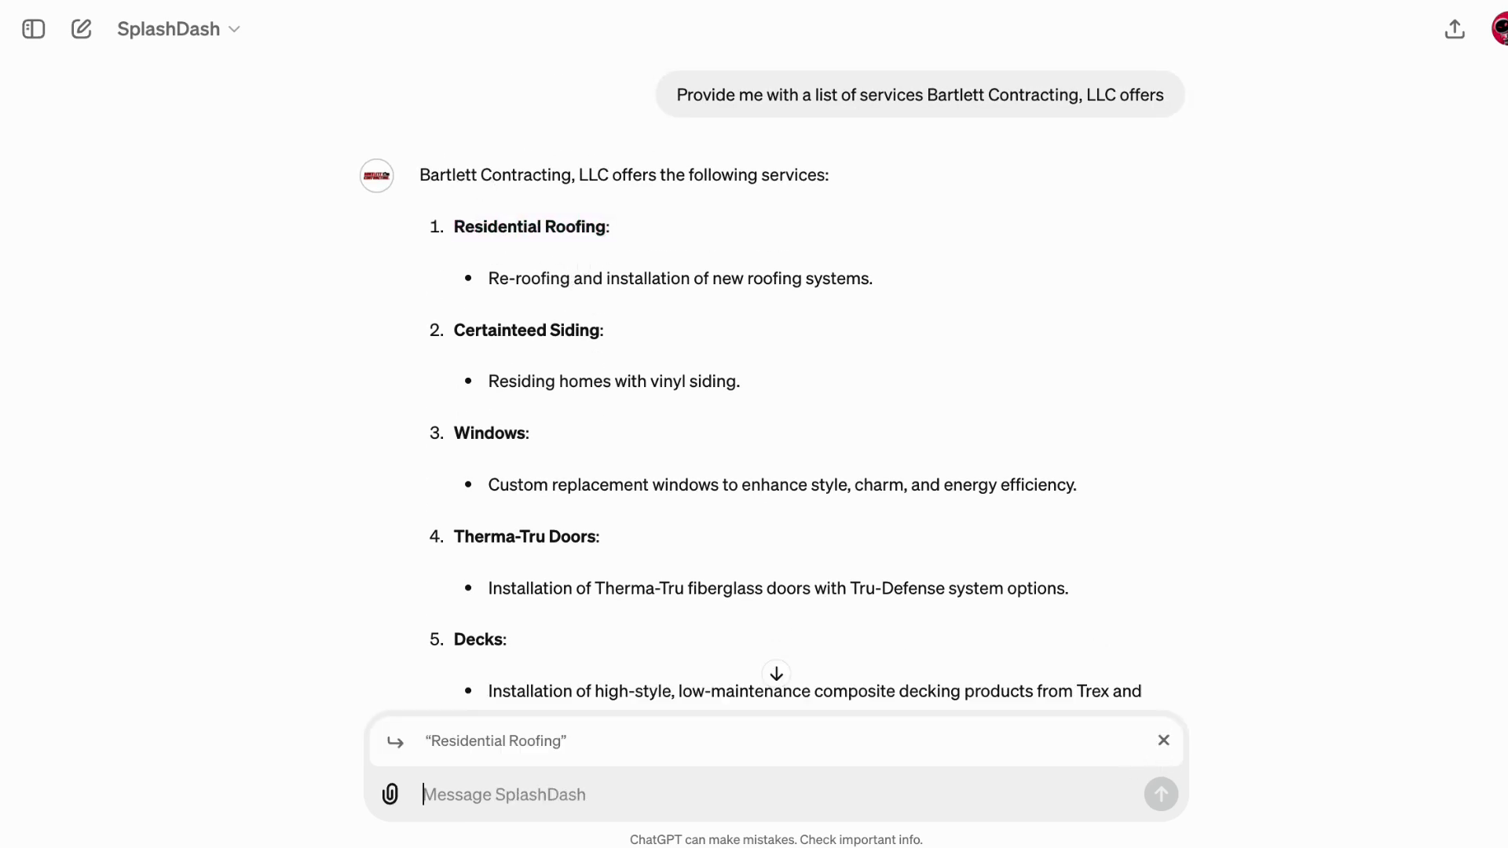
type("@key")
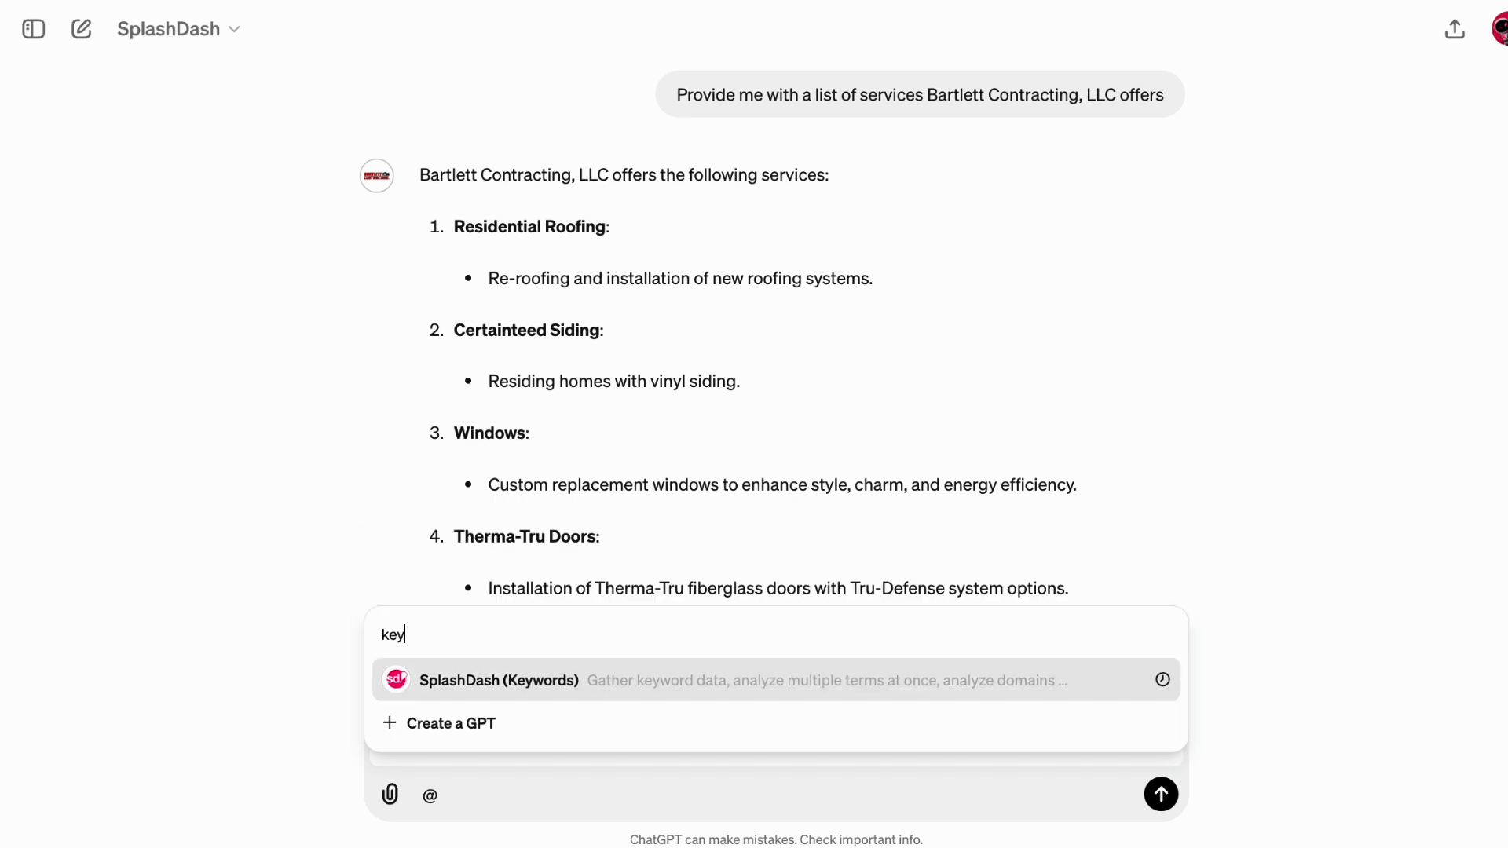
left_click(605, 700)
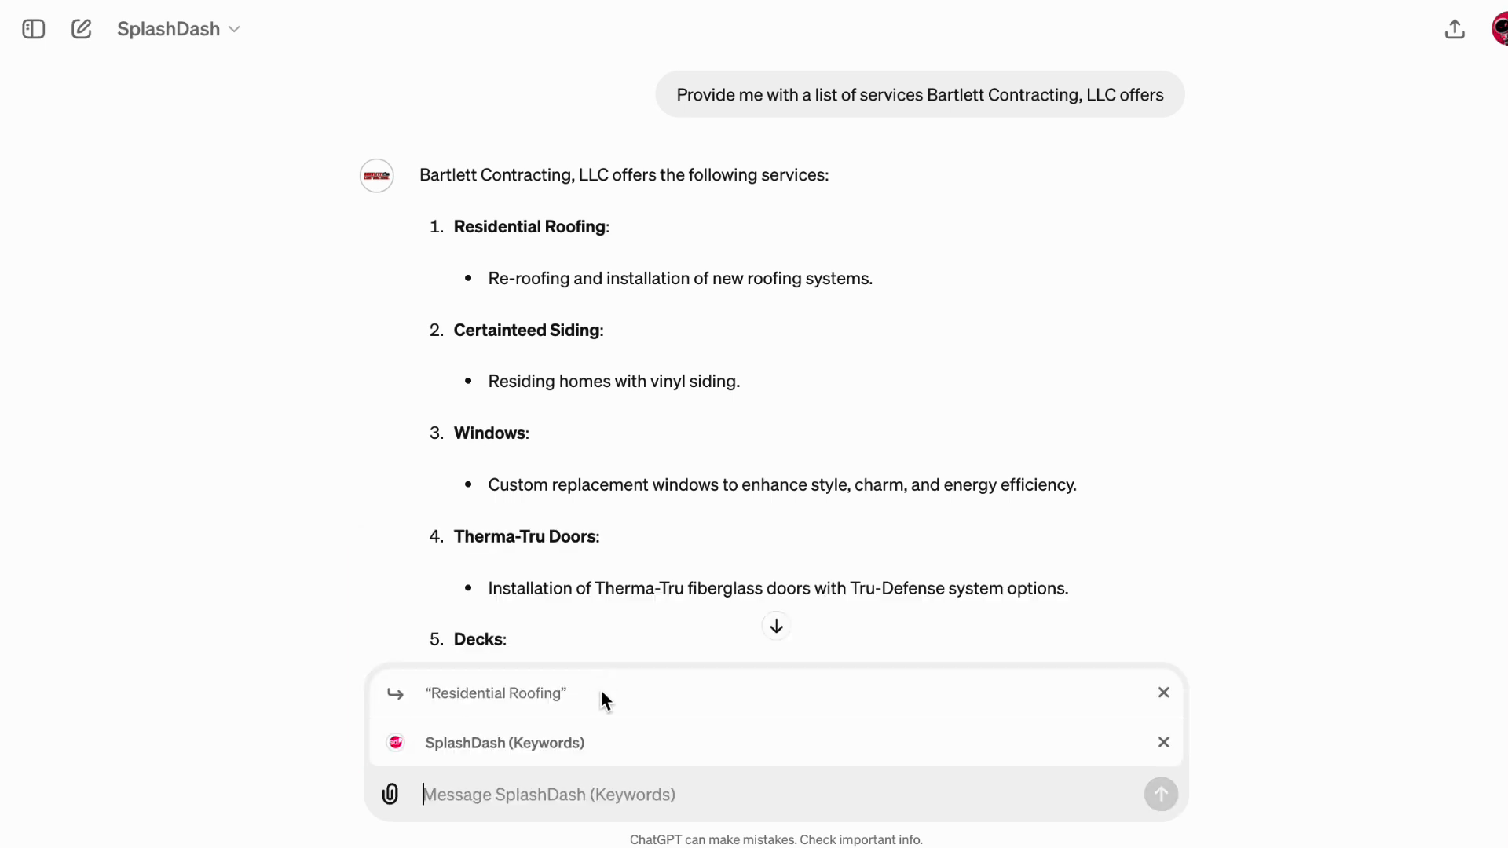
Examine the first suggested residential roofing keywords in the reply, such as services, repair, contractors and installation.
scroll(685, 560, "down", 4)
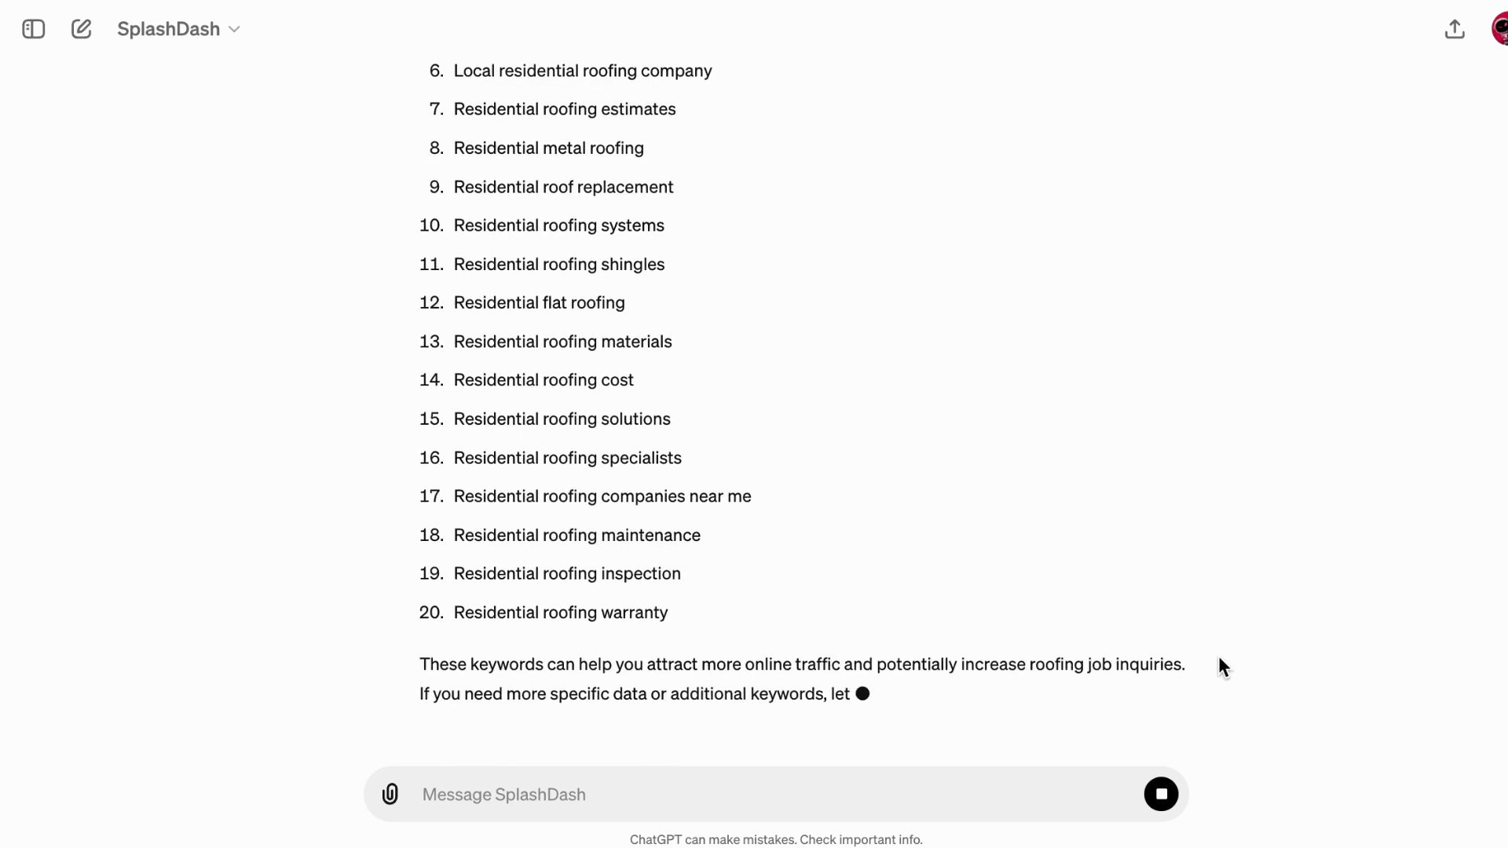
scroll(1013, 605, "up", 4)
left_click_drag(457, 163, 583, 190)
left_click_drag(456, 208, 721, 248)
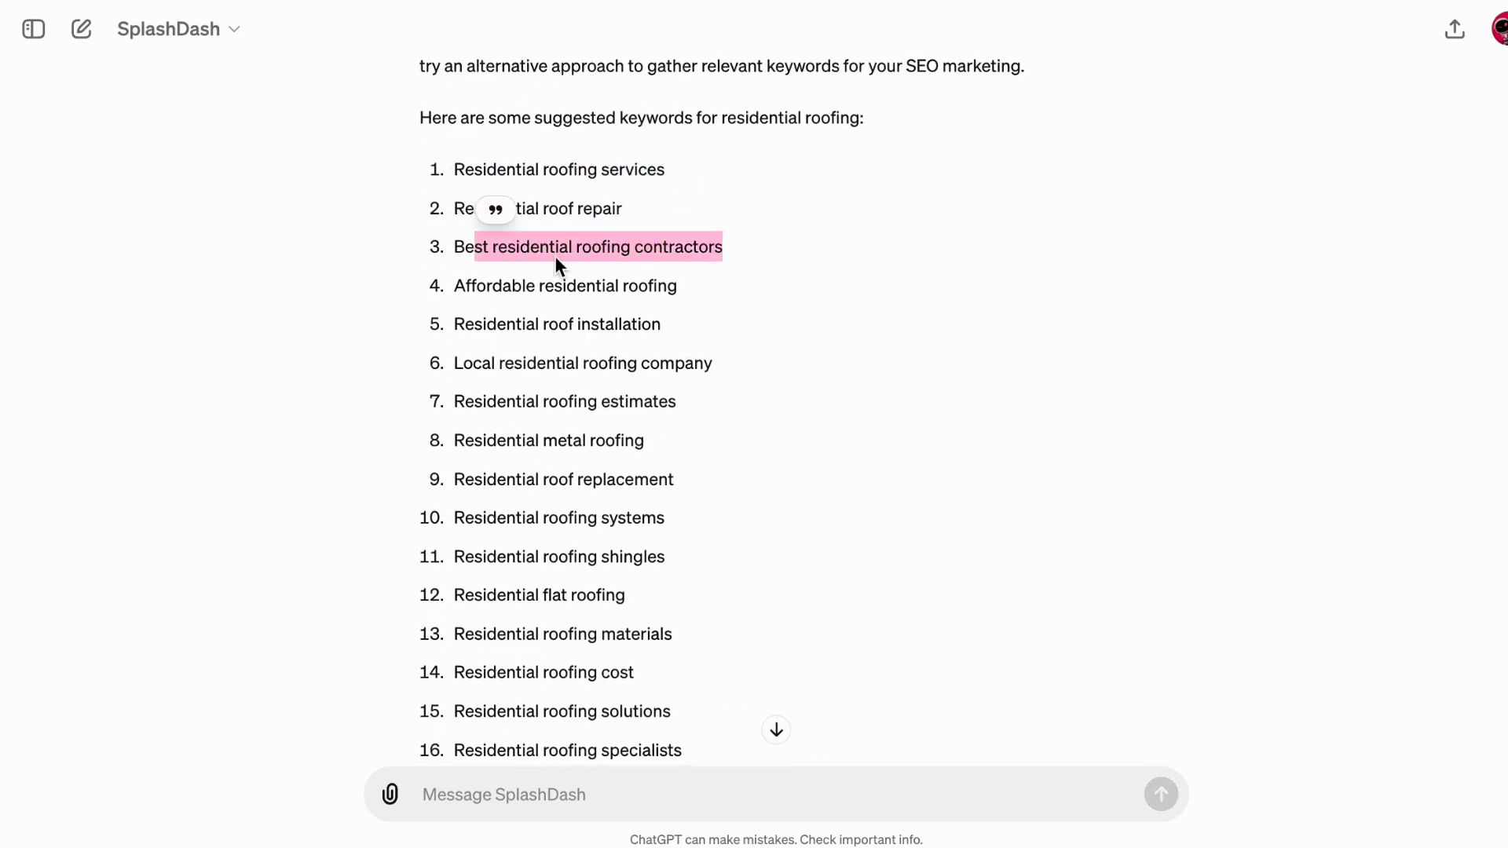
left_click_drag(491, 286, 668, 286)
left_click_drag(506, 325, 630, 325)
left_click(631, 324)
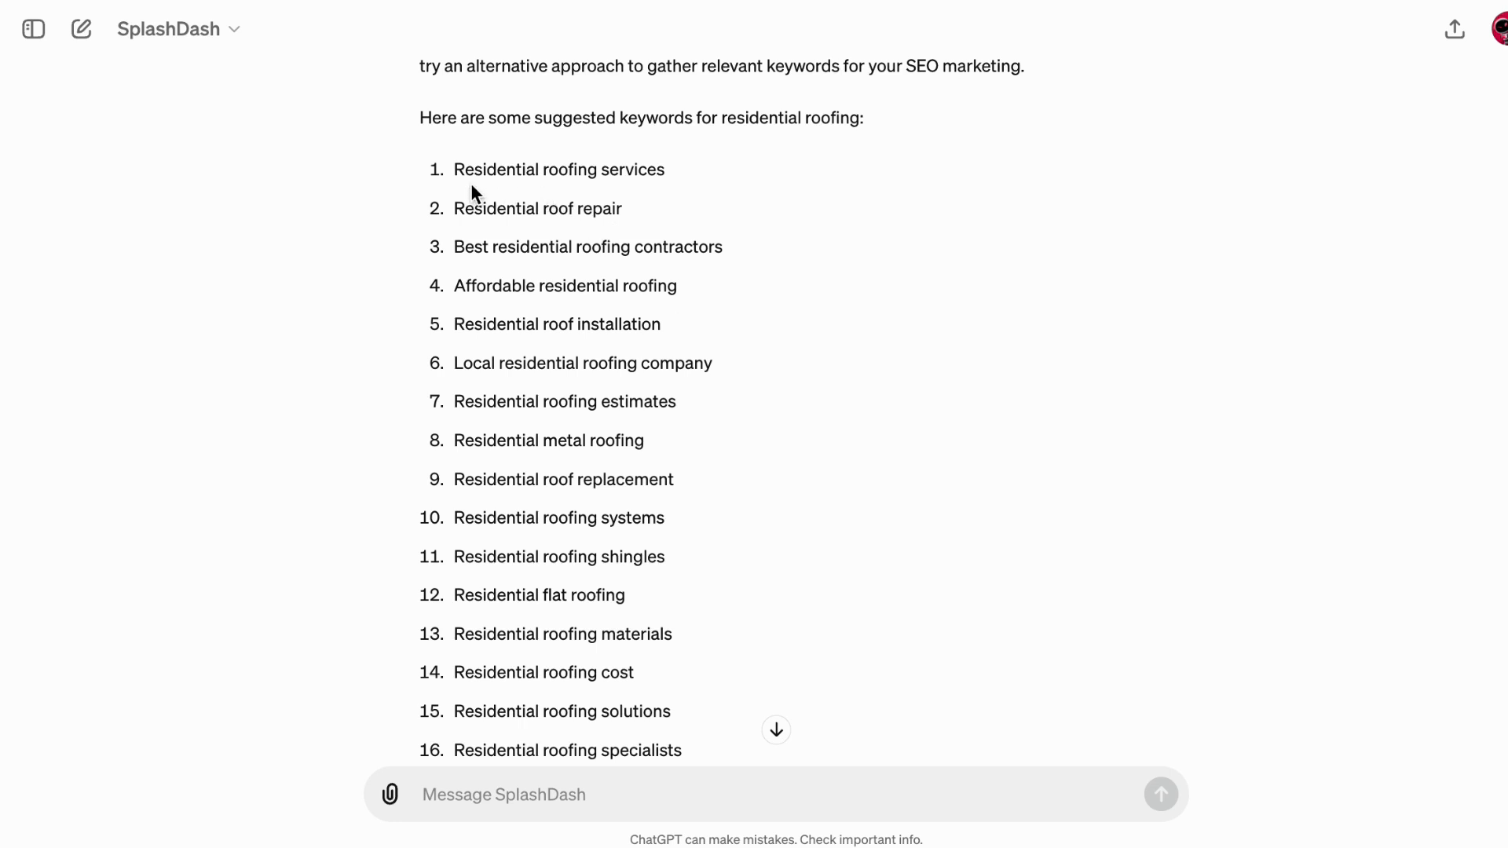
Select the whole numbered list of suggested residential roofing keywords in the reply.
left_click_drag(454, 169, 730, 558)
scroll(582, 266, "down", 4)
scroll(643, 427, "down", 1)
scroll(731, 558, "up", 5)
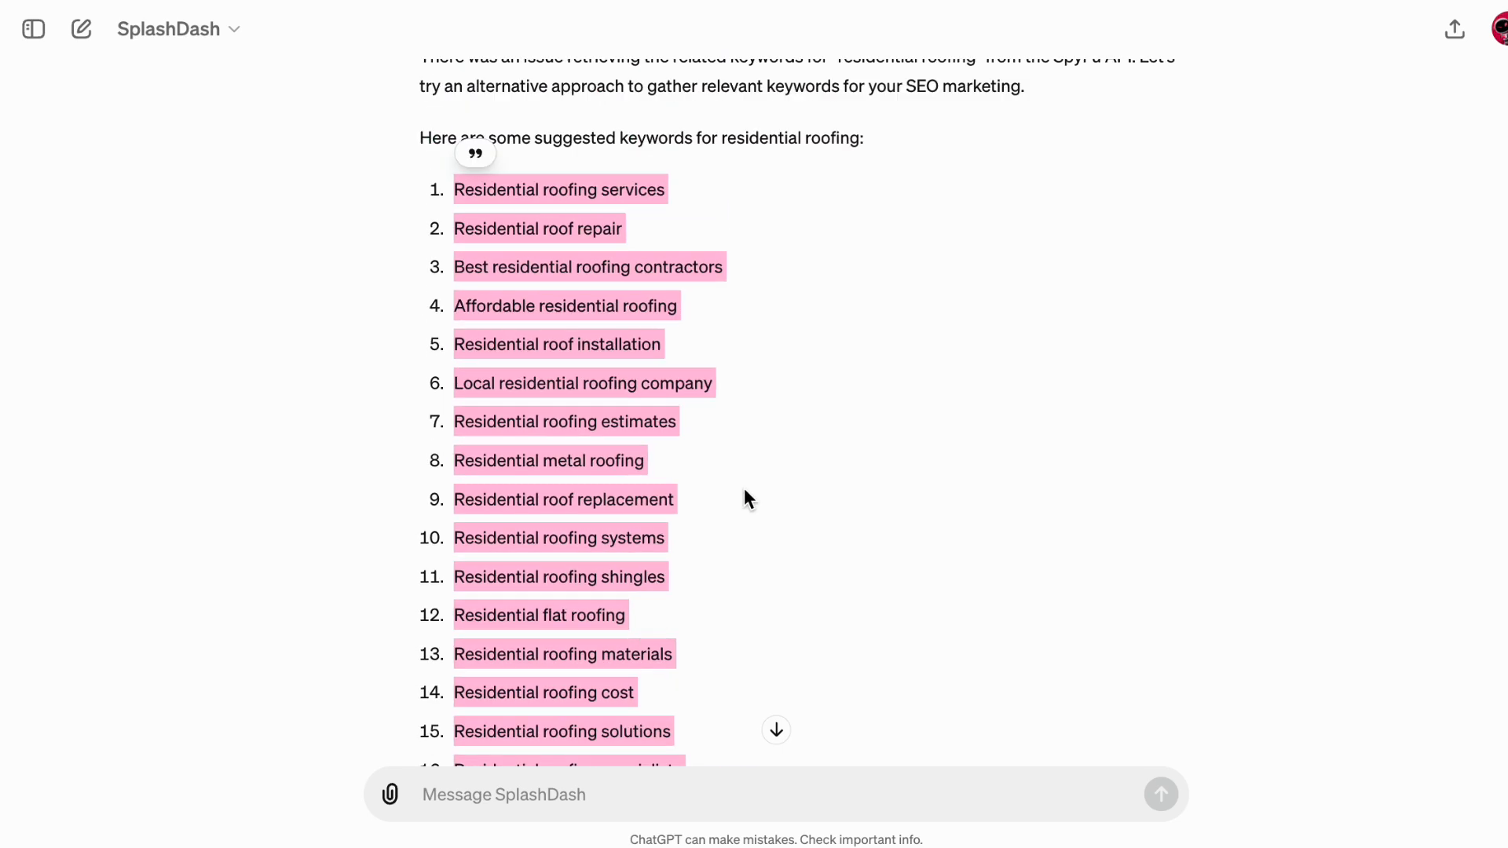
Quote the selected residential roofing keyword list in a new message and mention the SplashDash (Keywords) GPT.
left_click(475, 191)
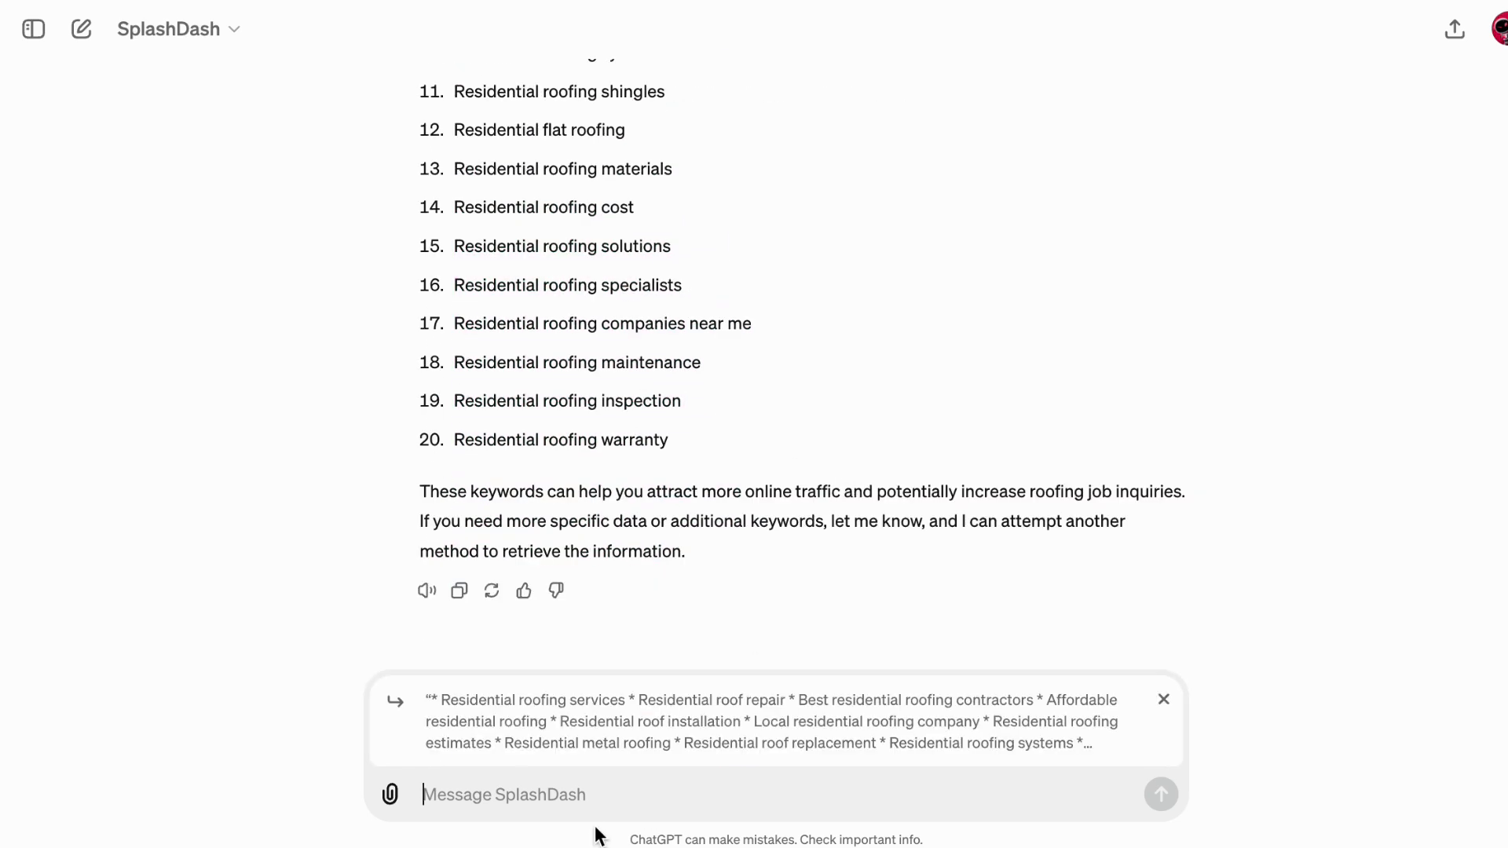
type("@keyword")
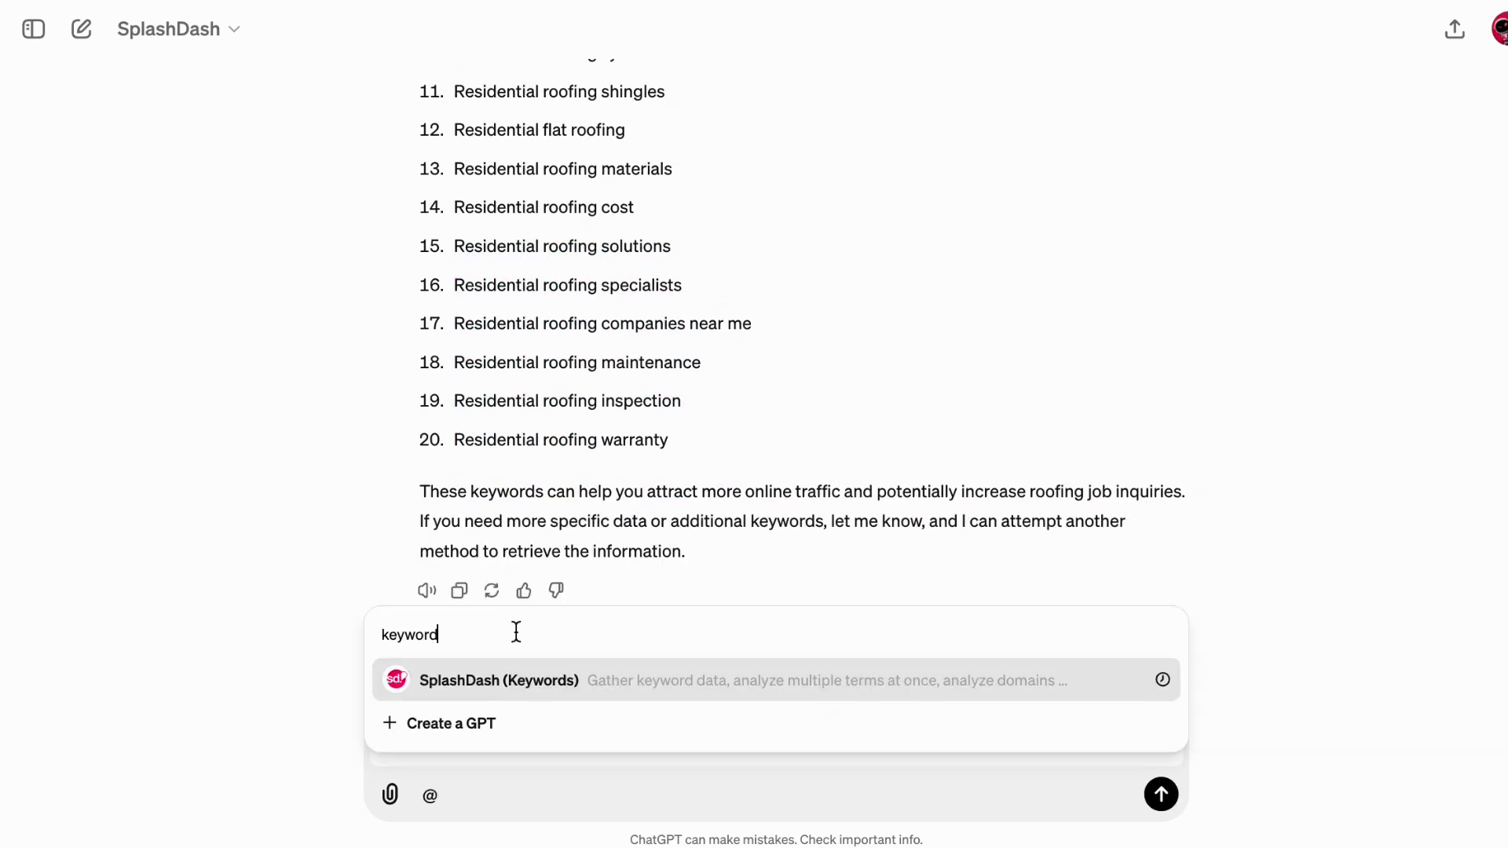
left_click(495, 674)
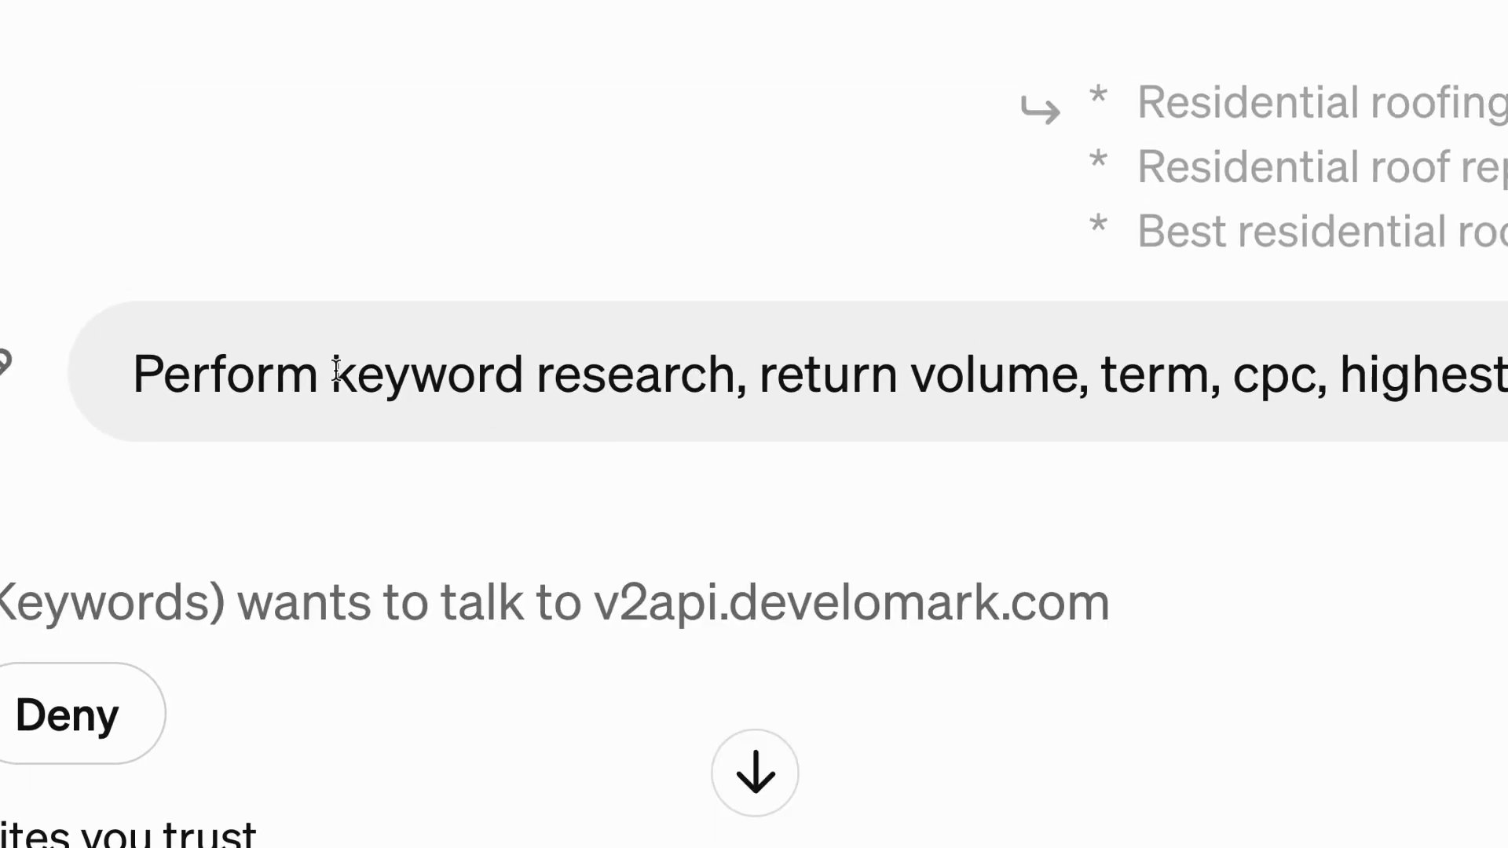
Highlight the parts of the sent prompt in turn: keyword research, the requested volume, term and CPC, and the highest-to-lowest sorting.
left_click_drag(330, 370, 741, 370)
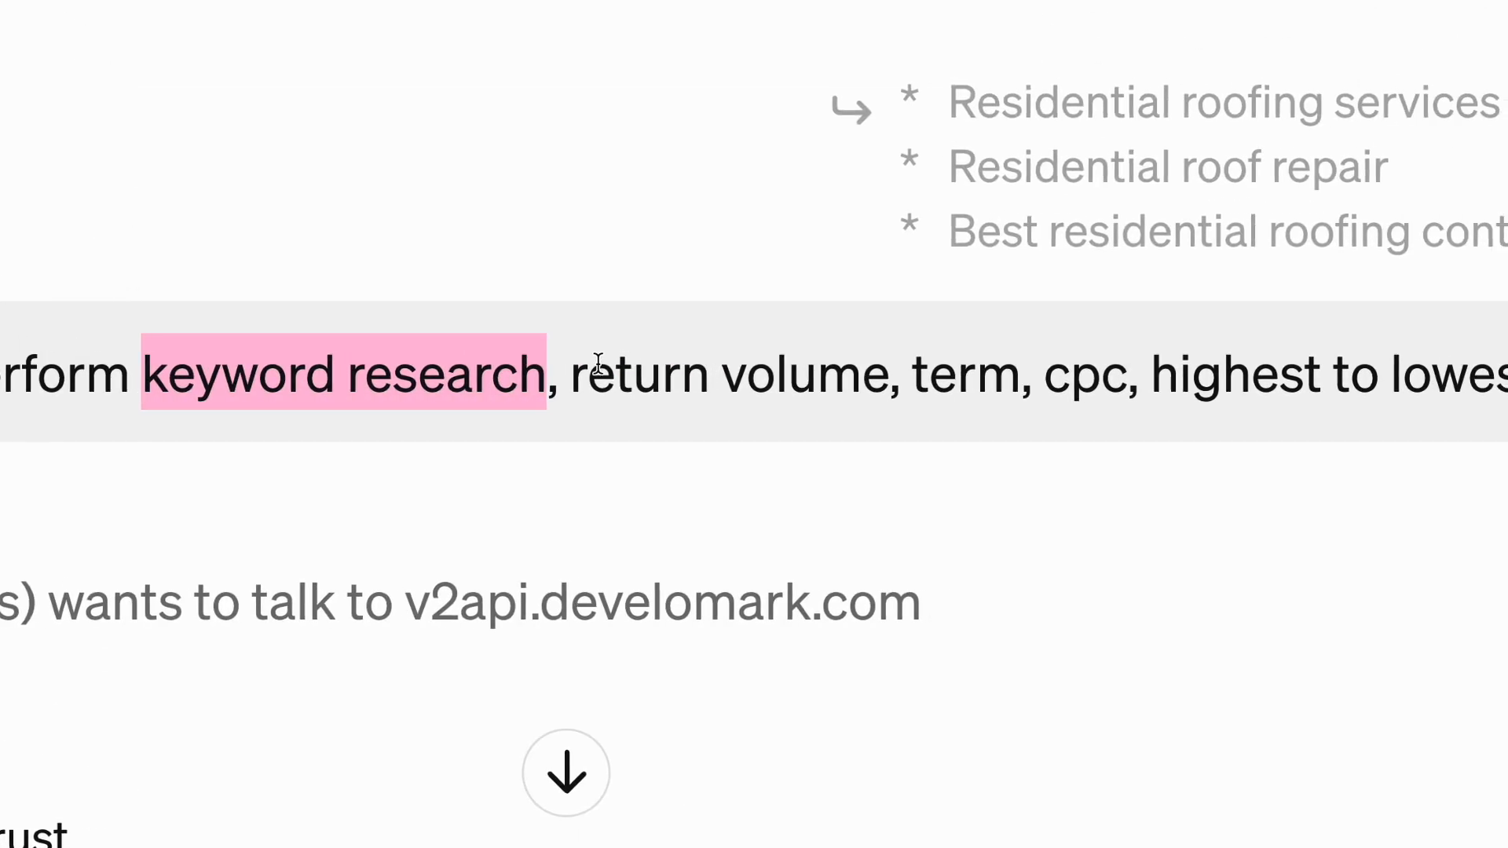
left_click(599, 362)
left_click_drag(563, 370, 1122, 379)
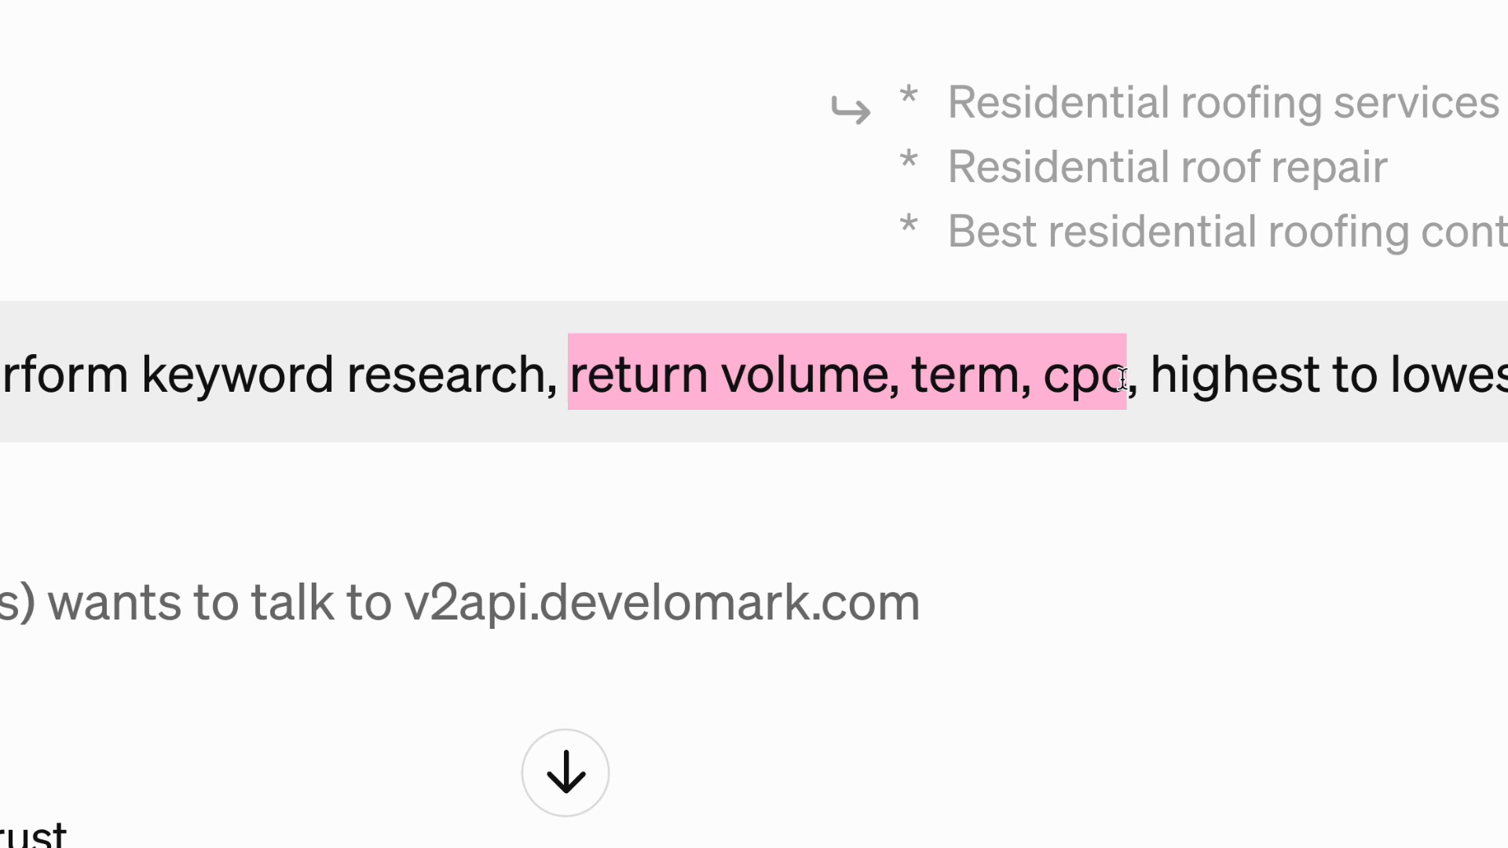
left_click_drag(1143, 374, 1358, 371)
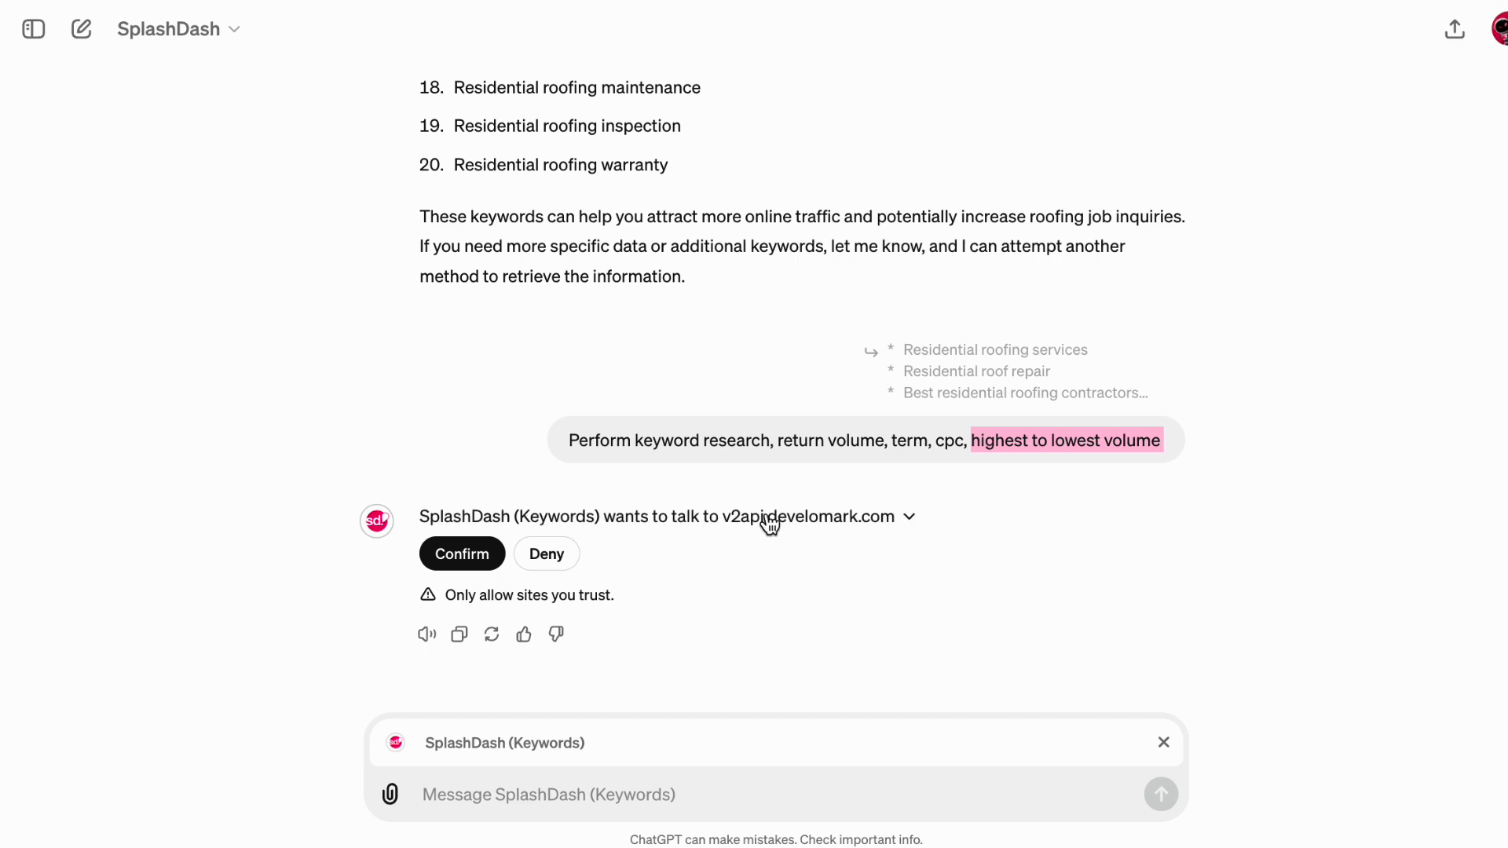
Expand the pending v2api.develomark.com request, select its shared keywords, allow it and look over the returned keyword table.
left_click(770, 522)
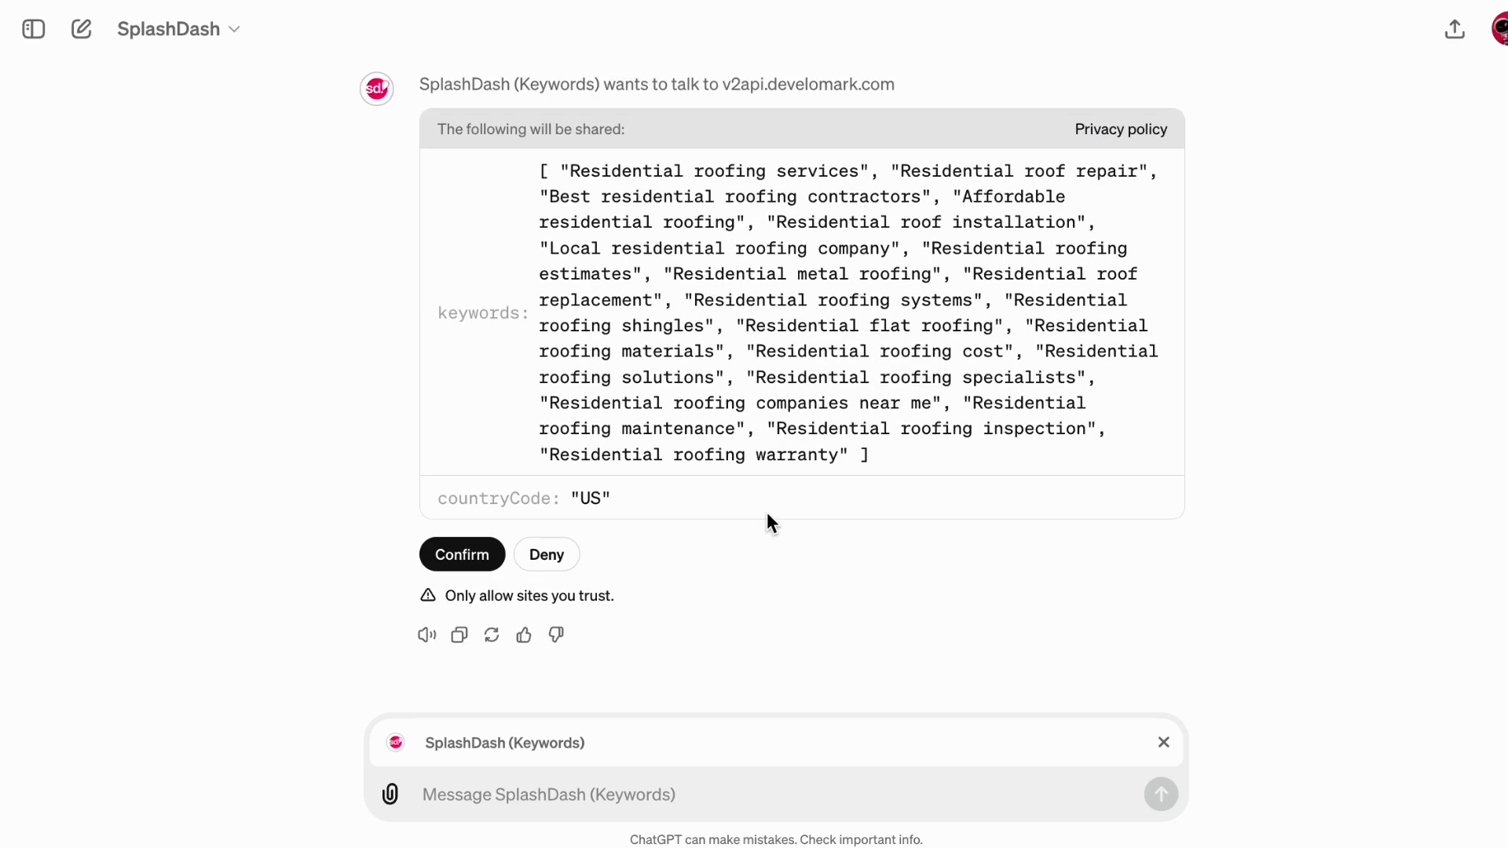
left_click_drag(540, 171, 929, 462)
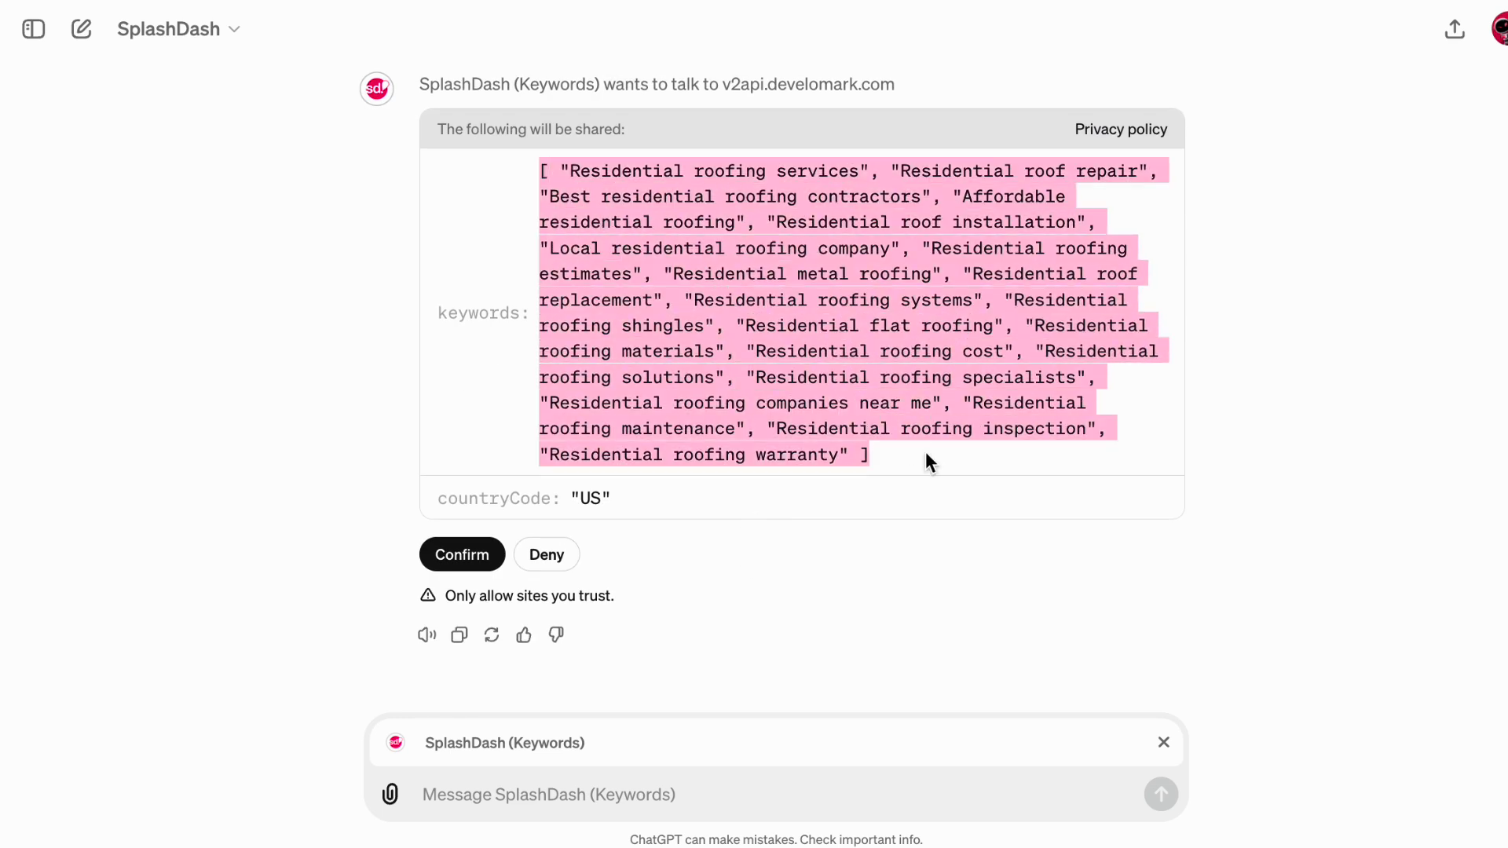
left_click(549, 556)
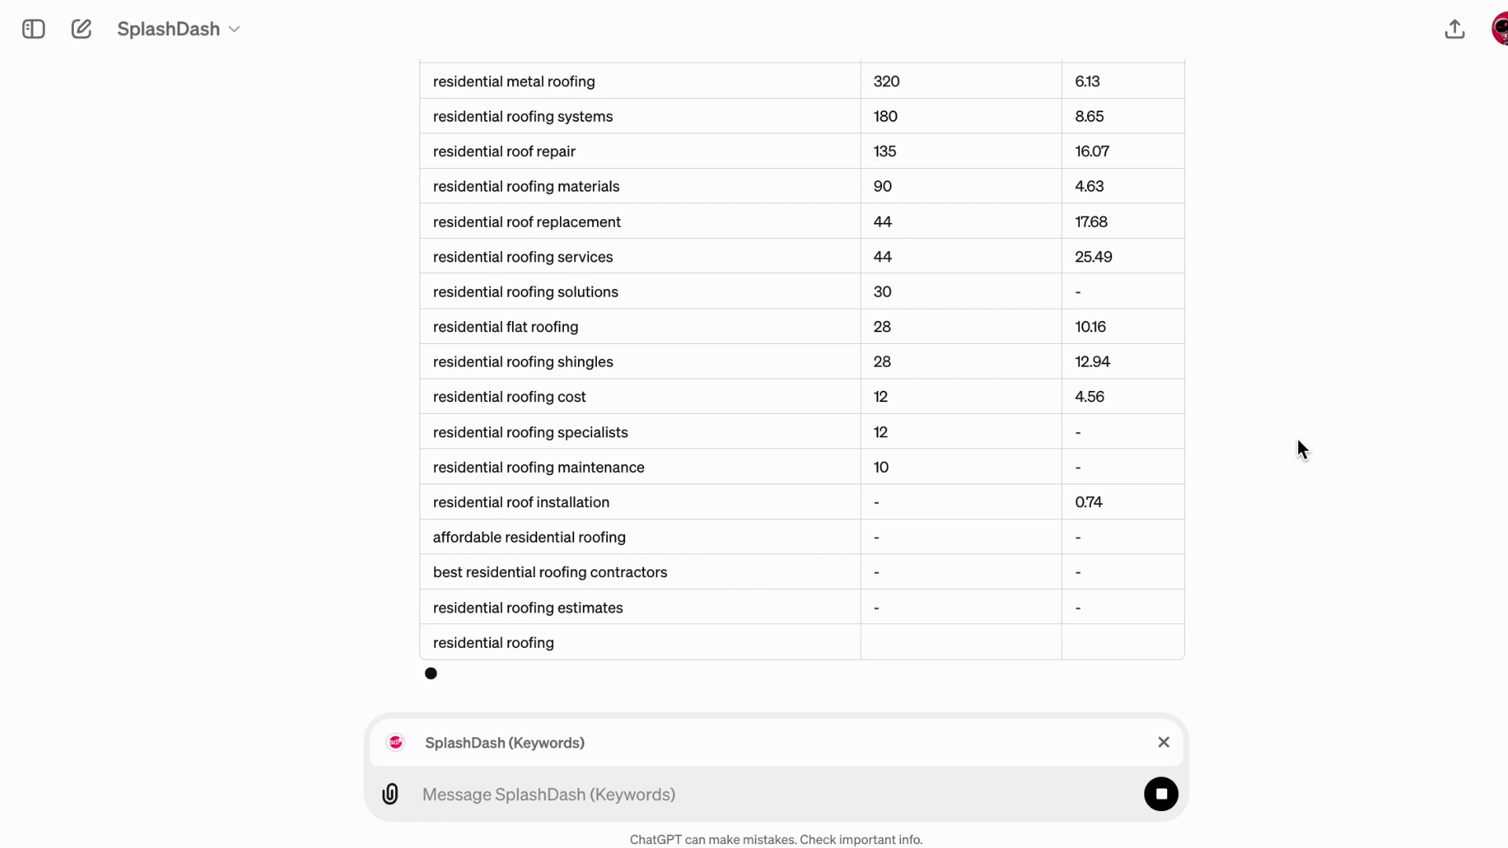
scroll(1321, 460, "up", 3)
scroll(1275, 366, "down", 1)
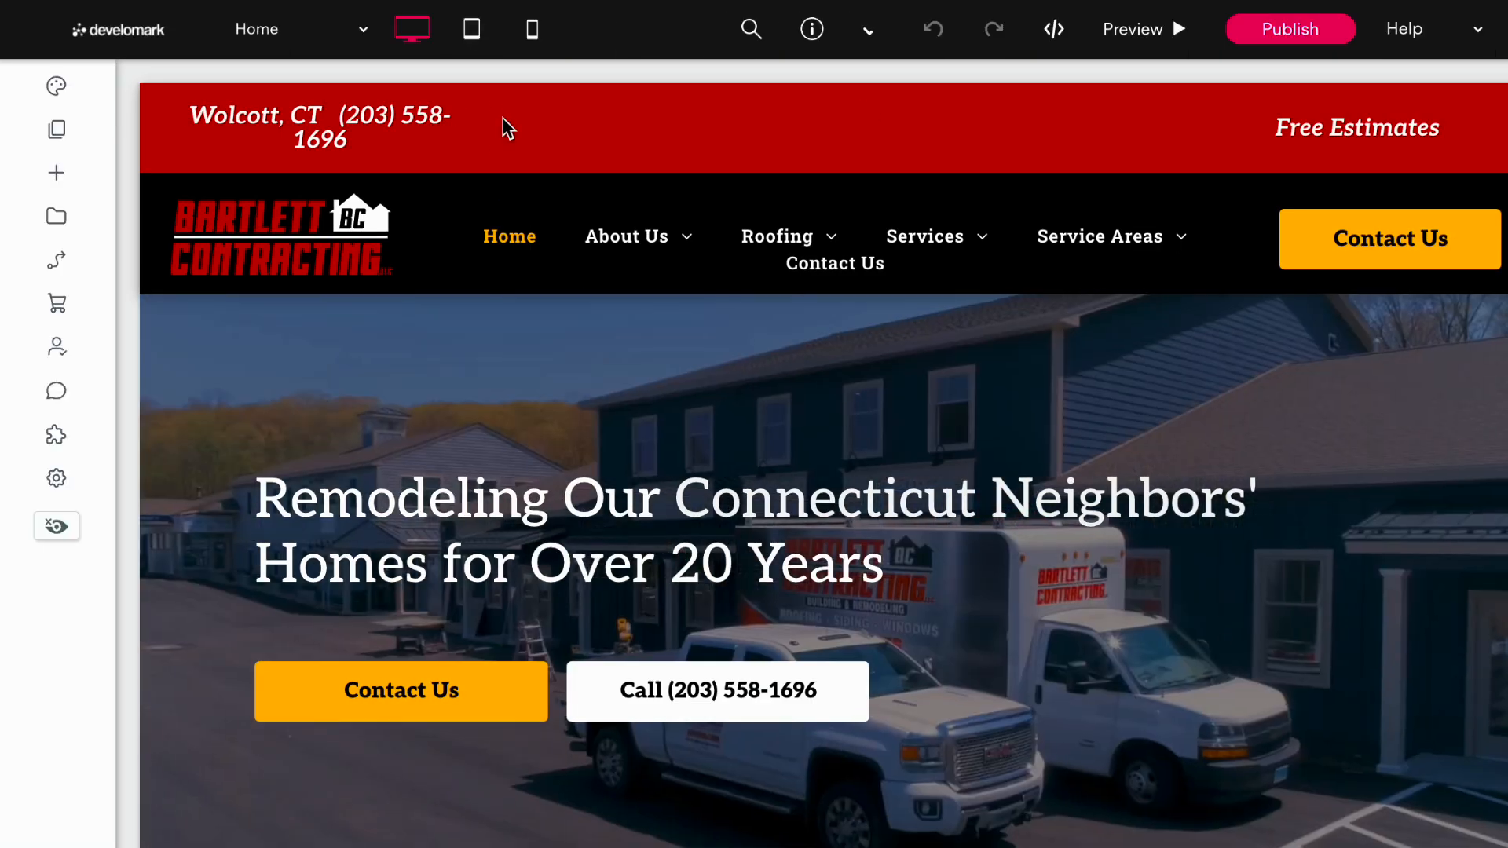
Switch to the Develomark website editor and zoom the browser page out one level.
left_click(1485, 8)
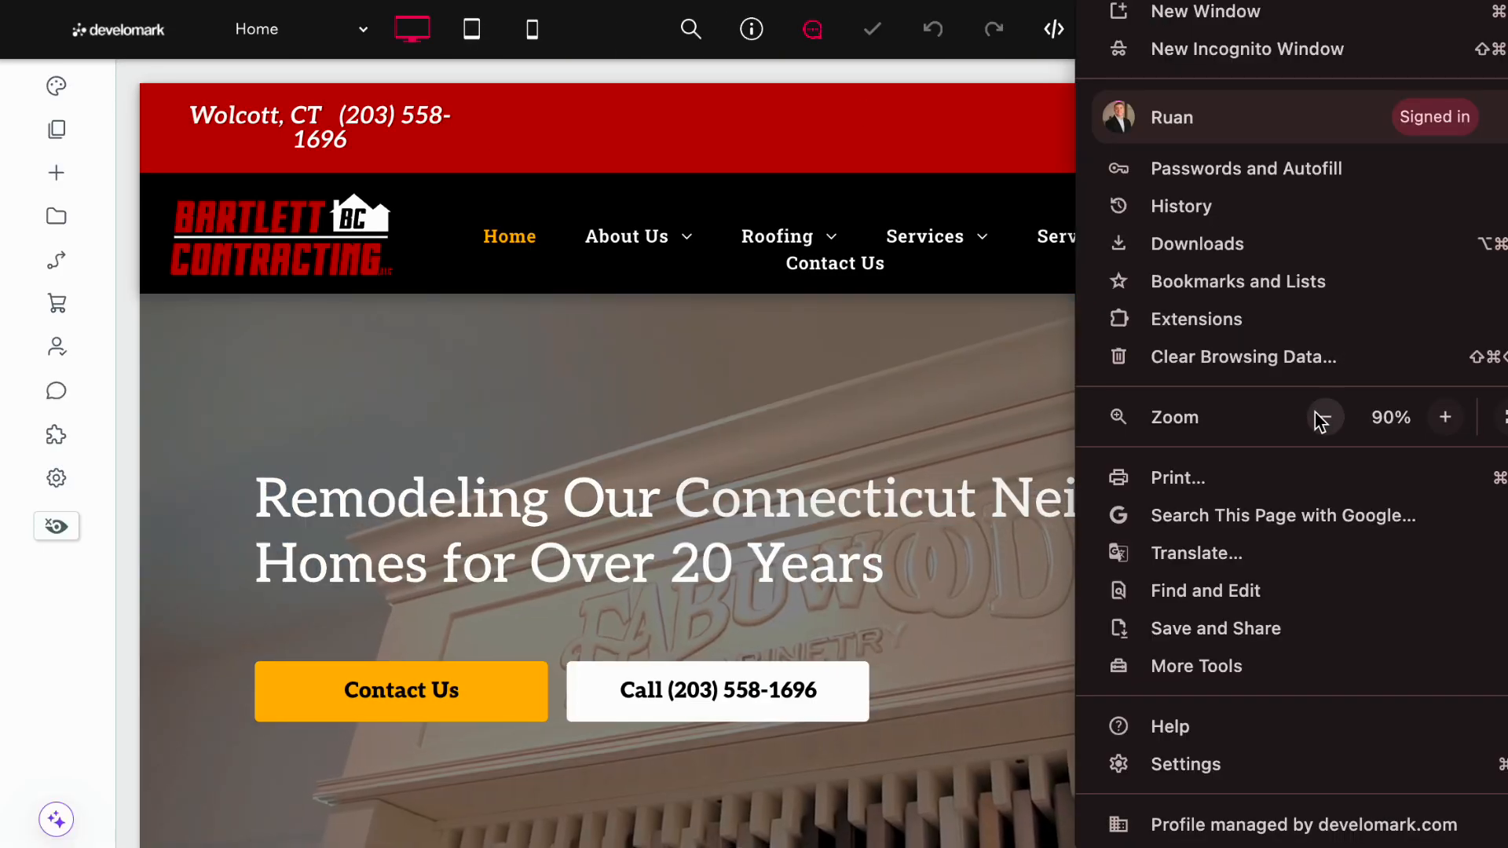
left_click(1326, 417)
left_click(801, 493)
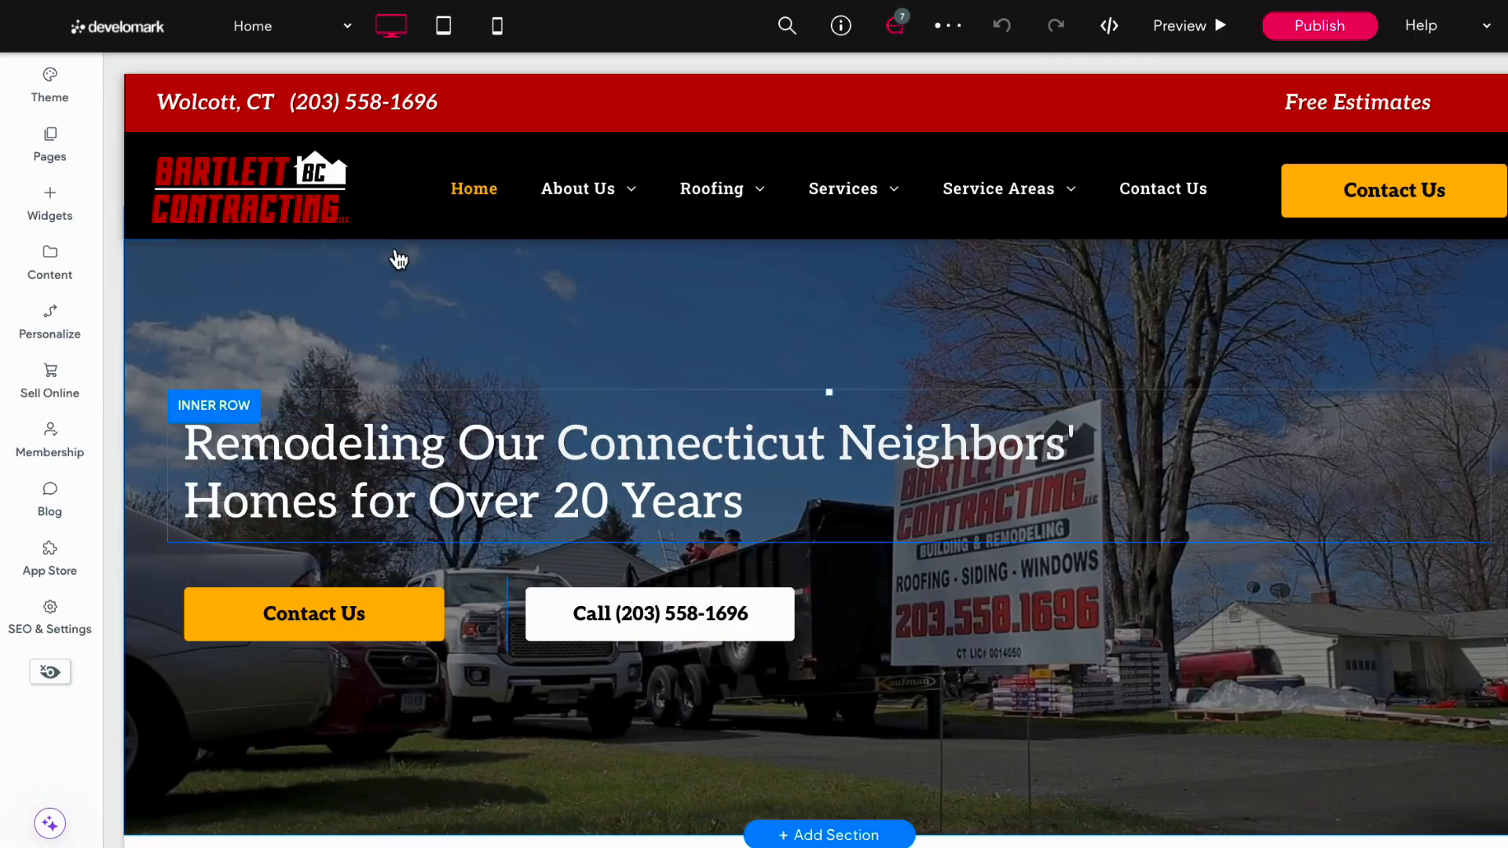
Find the Roofing page by searching the site's pages for "roofing", open it and look through its content.
mouse_move(724, 193)
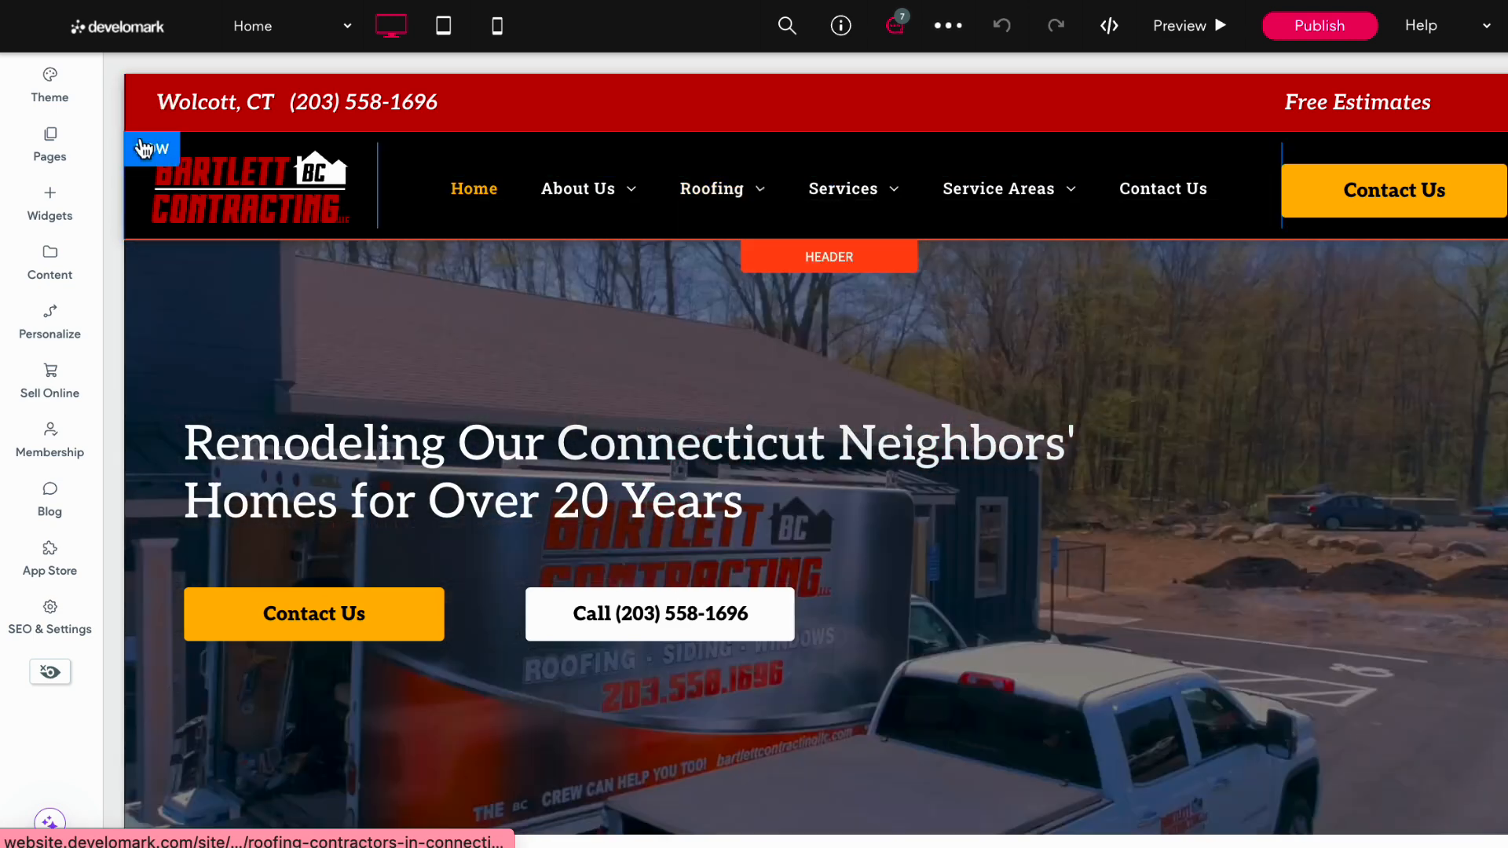
left_click(291, 25)
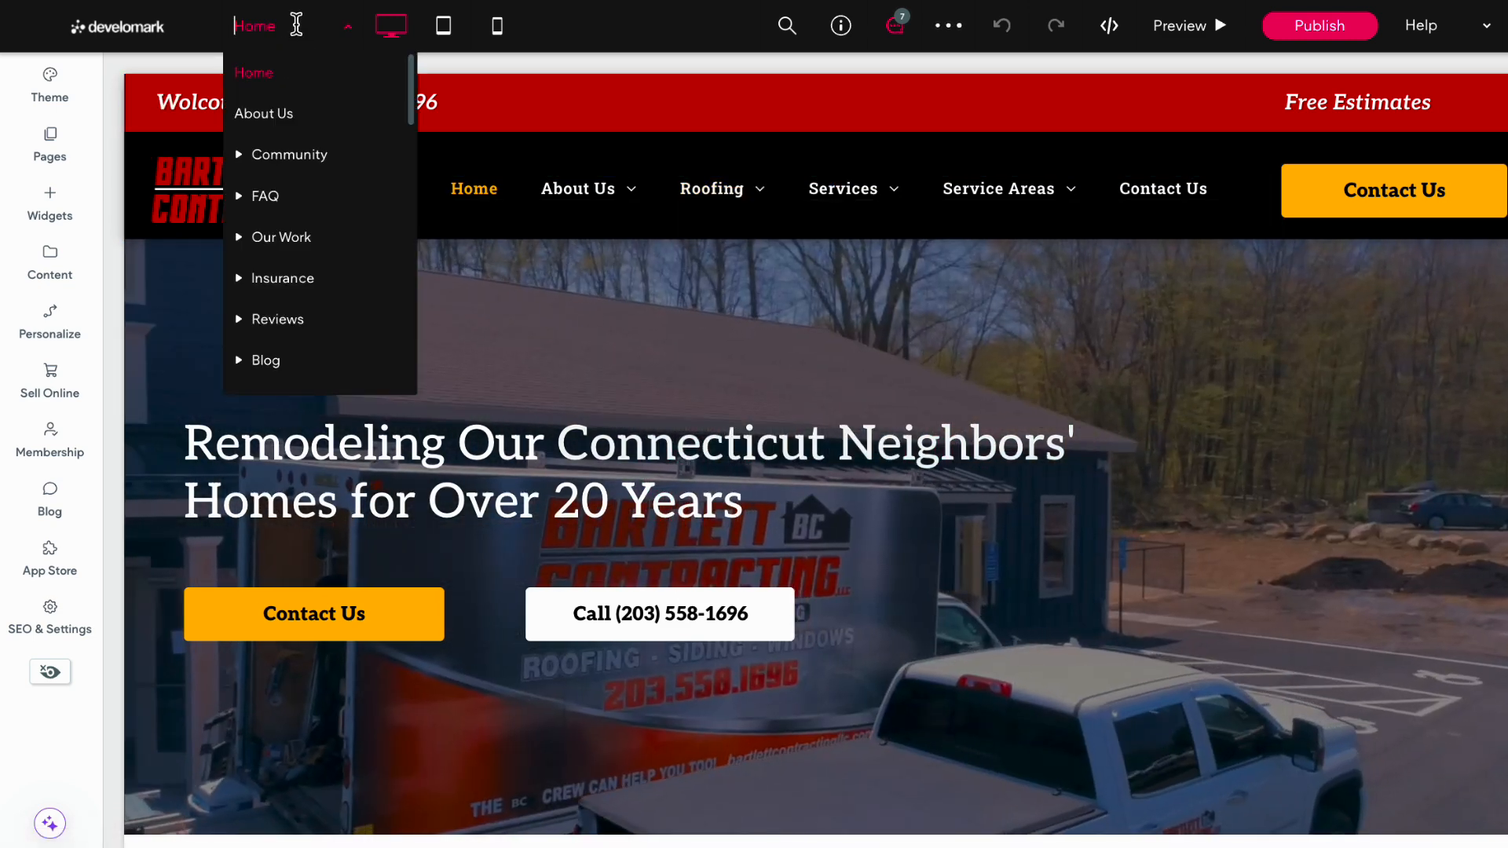
type("roofing")
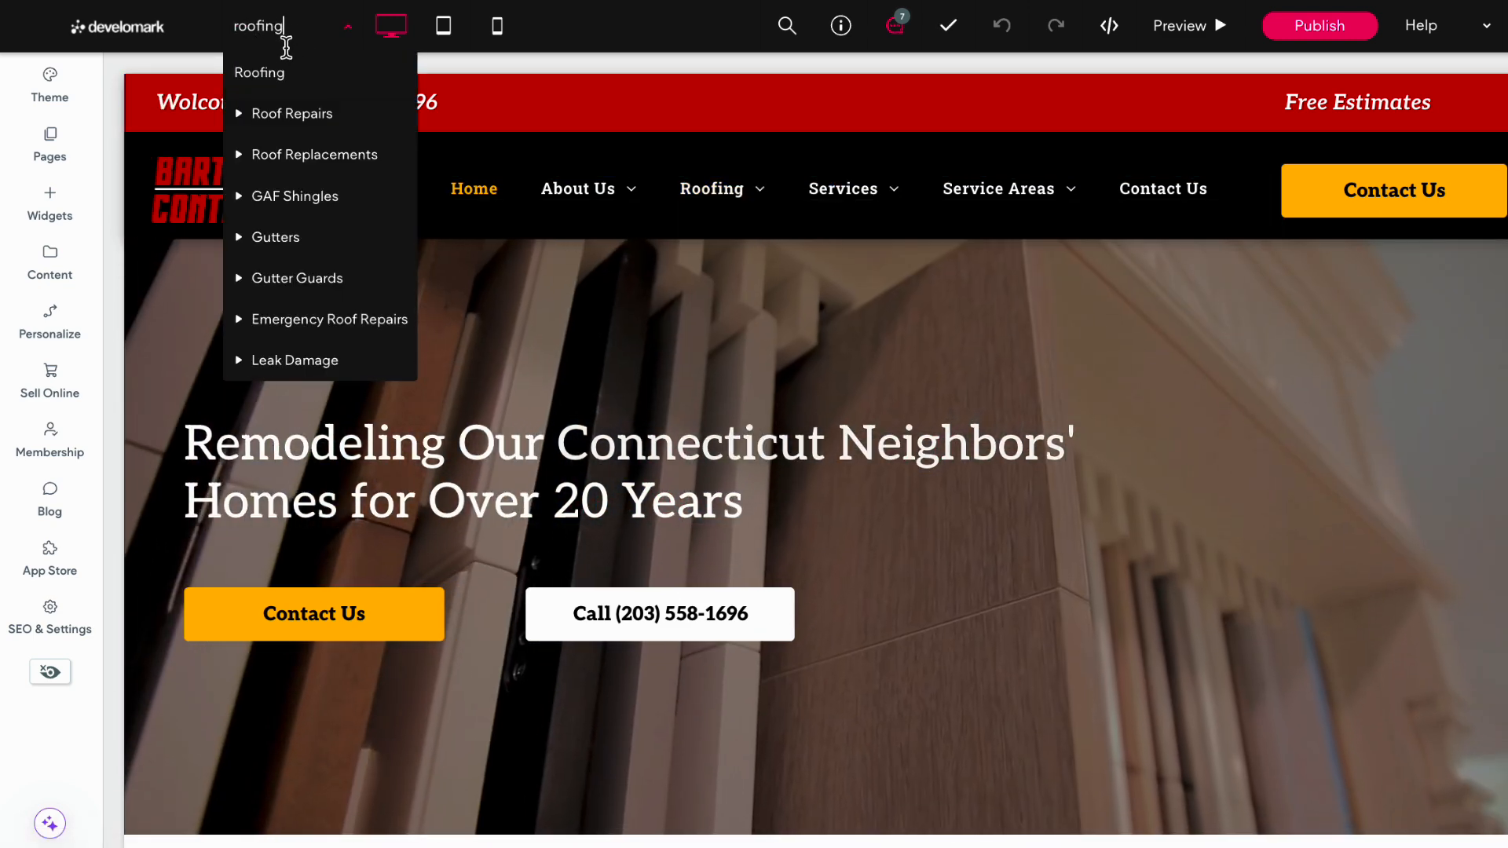
left_click(278, 74)
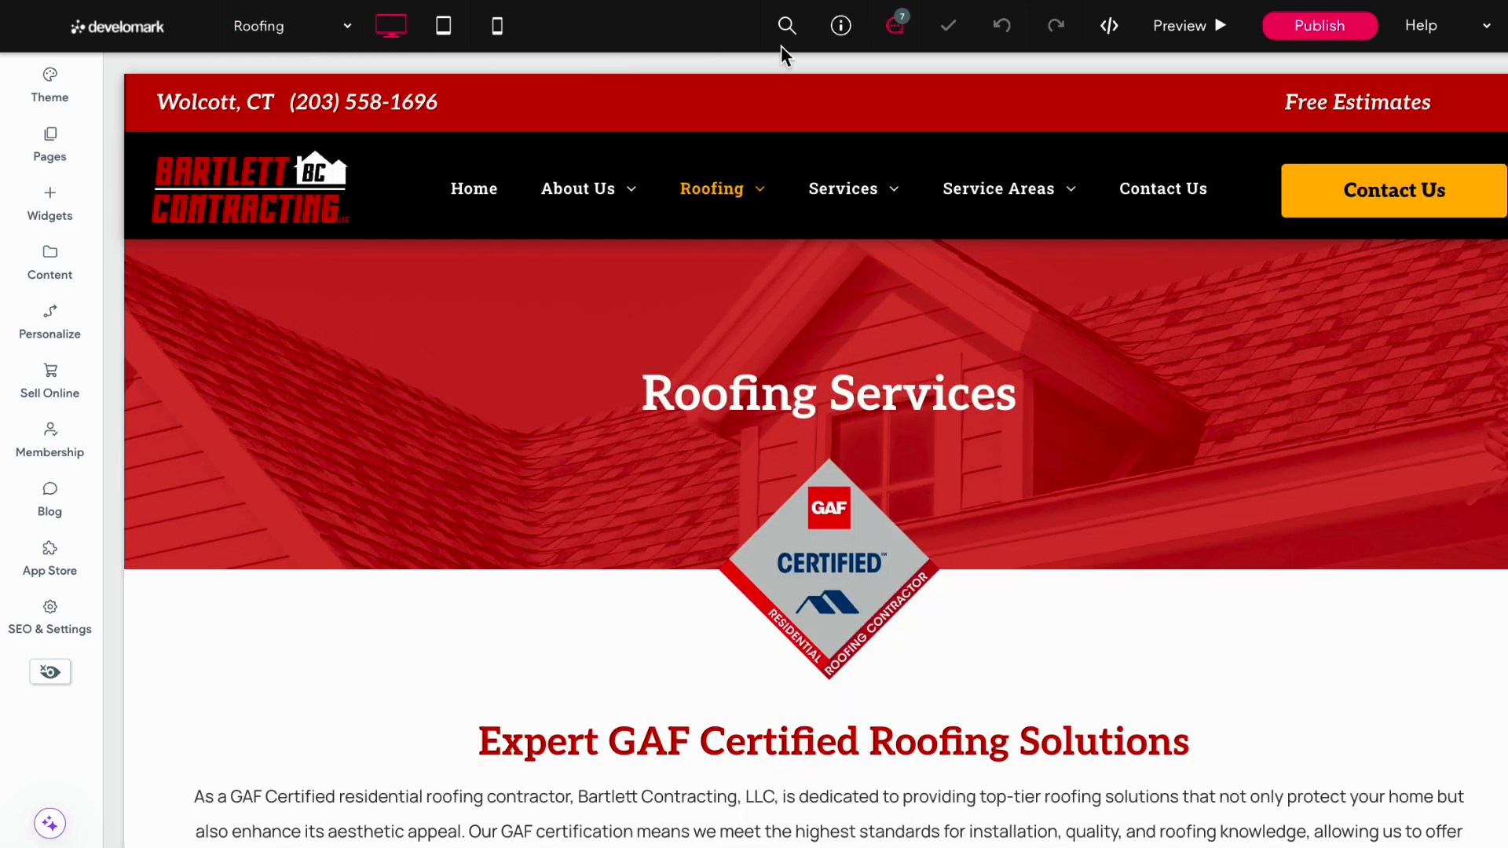
scroll(1377, 346, "down", 12)
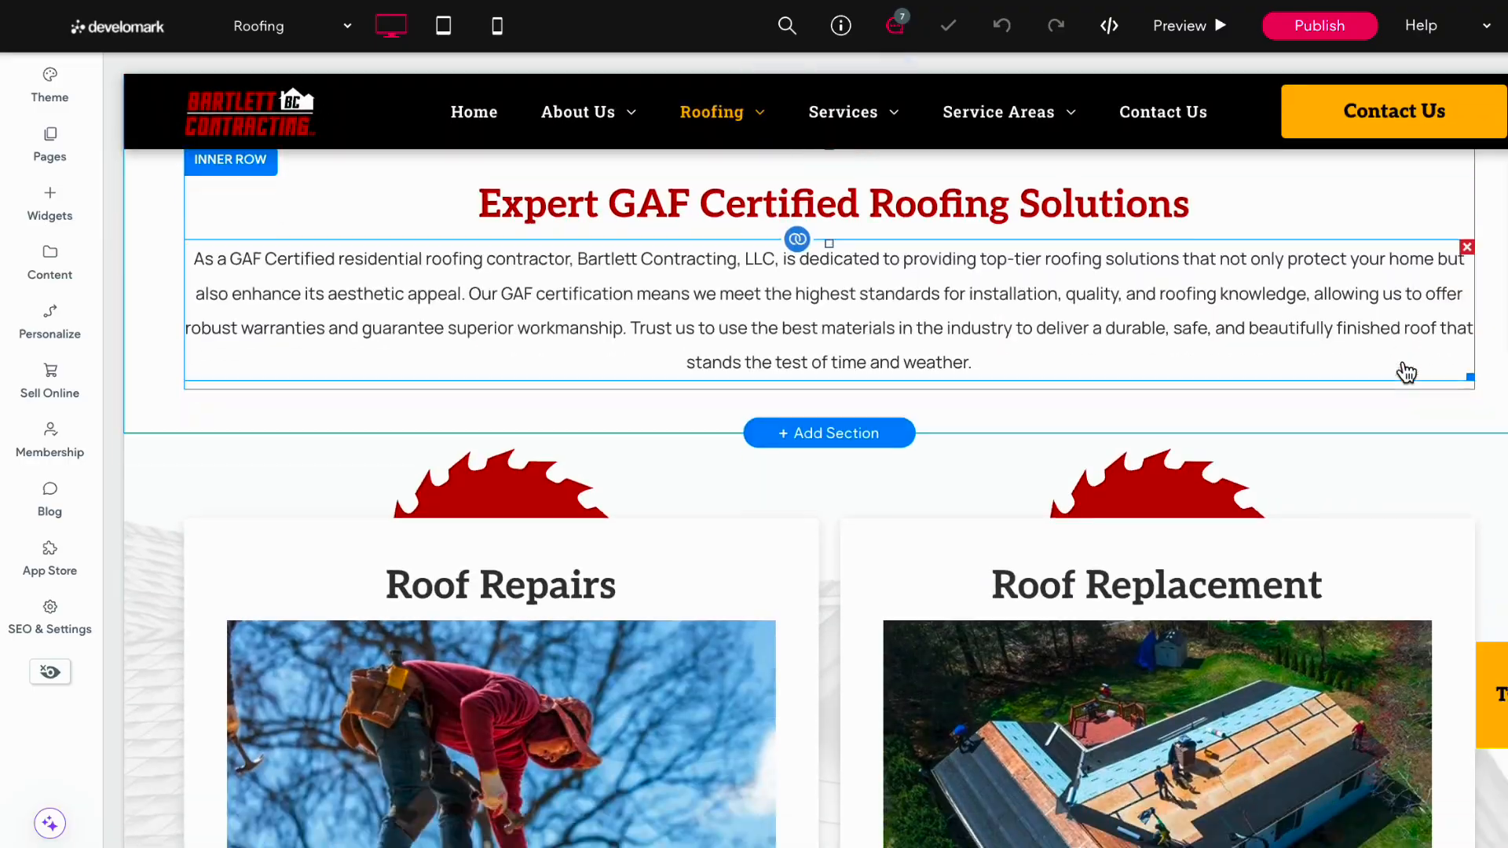
scroll(1405, 373, "down", 20)
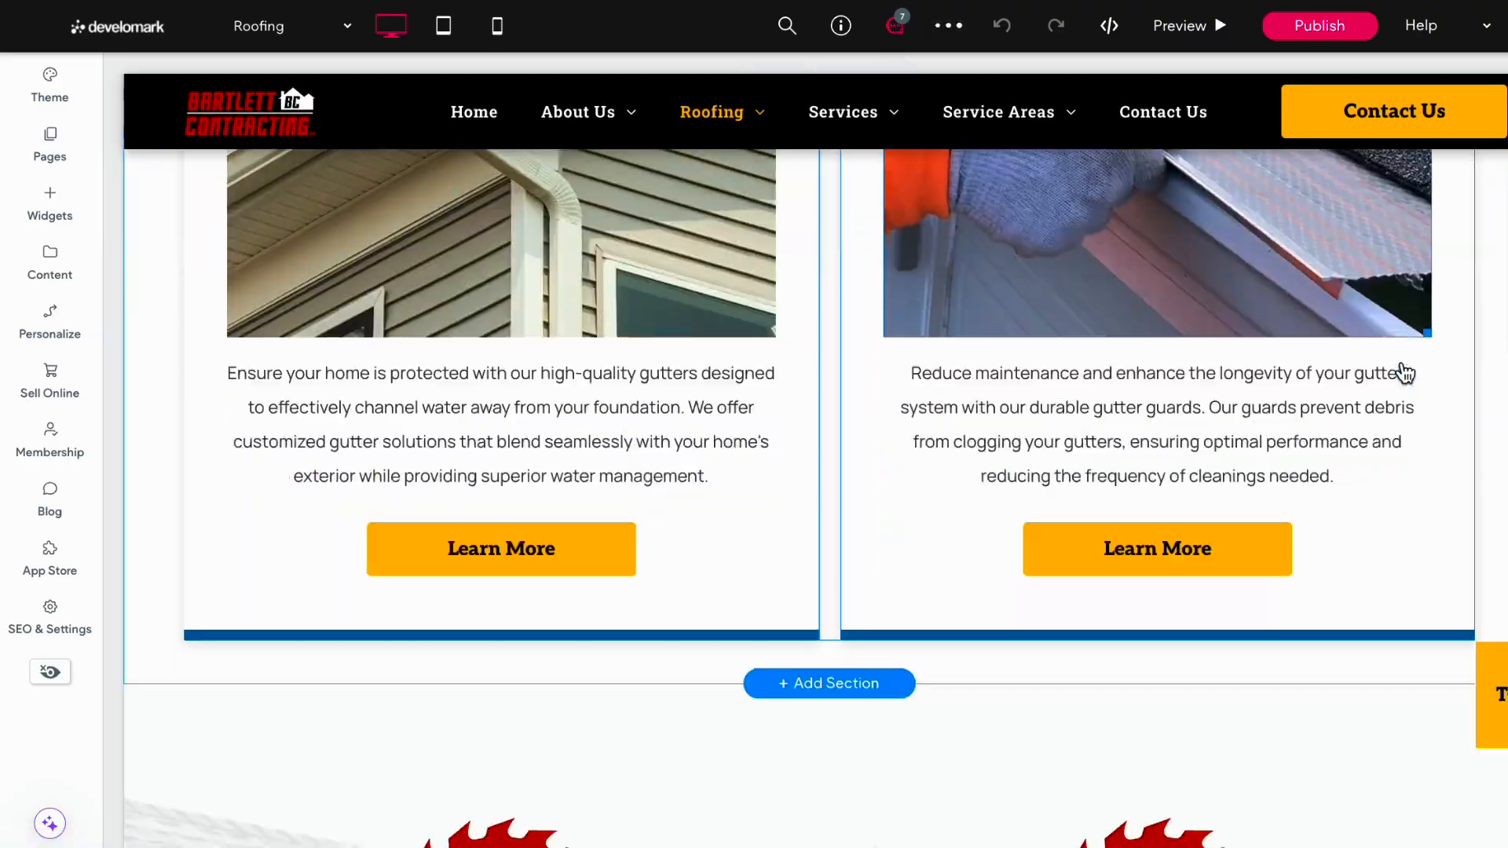
scroll(1405, 372, "down", 5)
scroll(1403, 374, "up", 20)
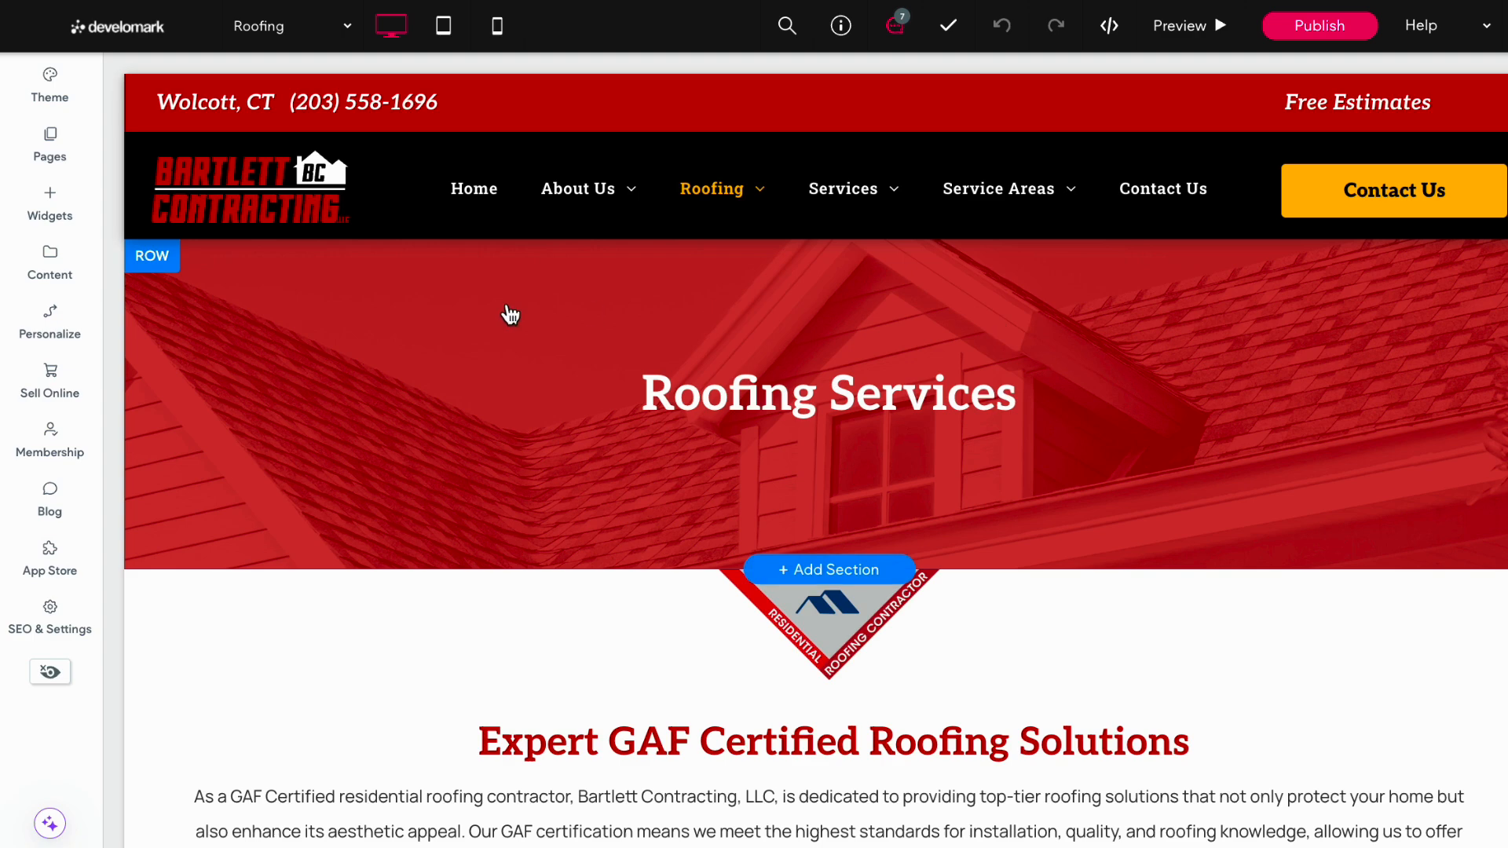
Open the Roofing page's SEO settings to view its meta title, meta description and page URL.
left_click(51, 143)
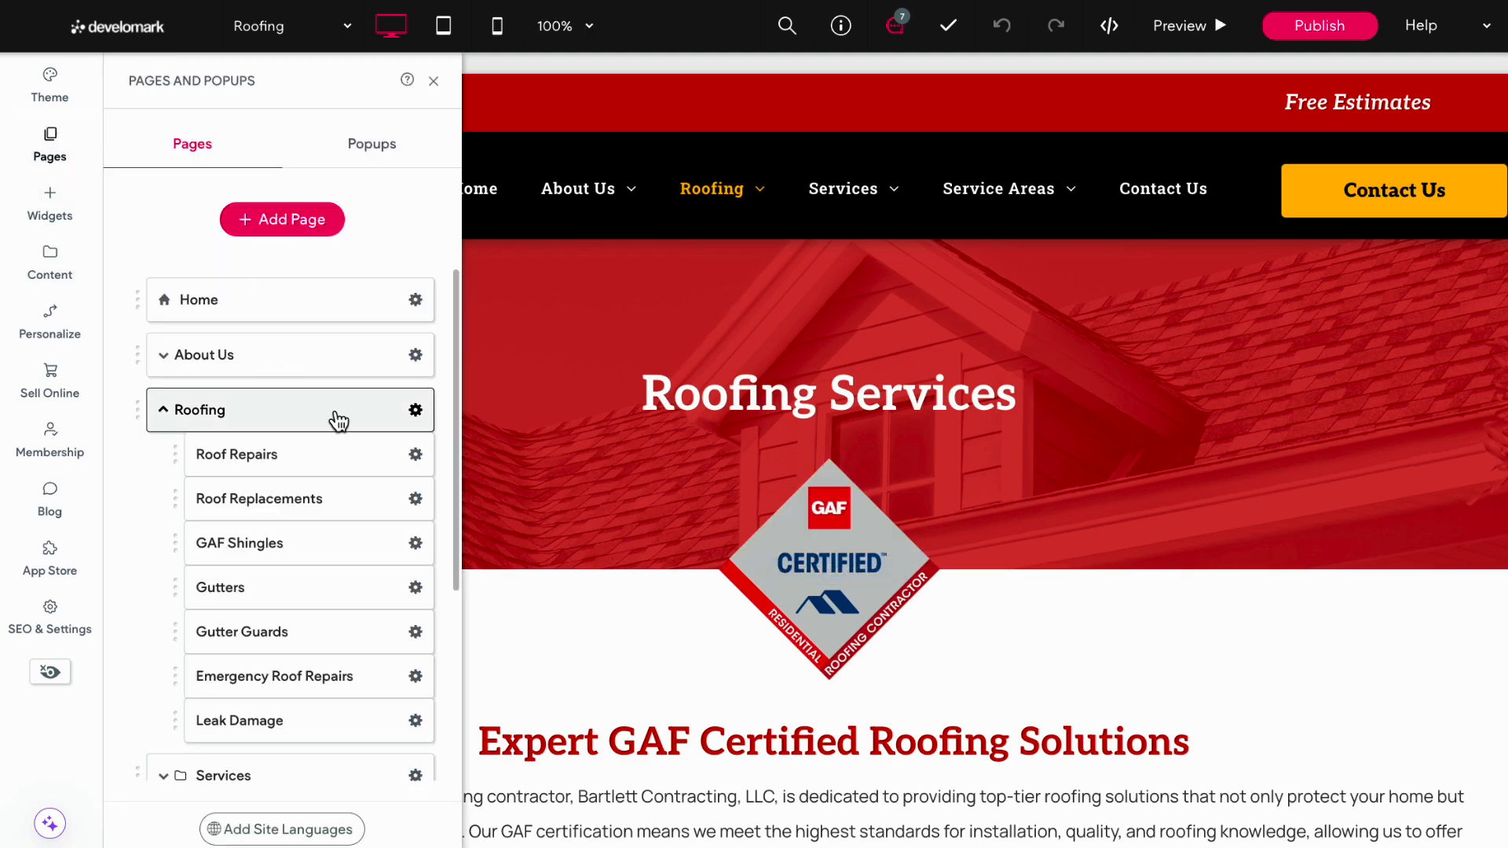
left_click(414, 409)
left_click(555, 318)
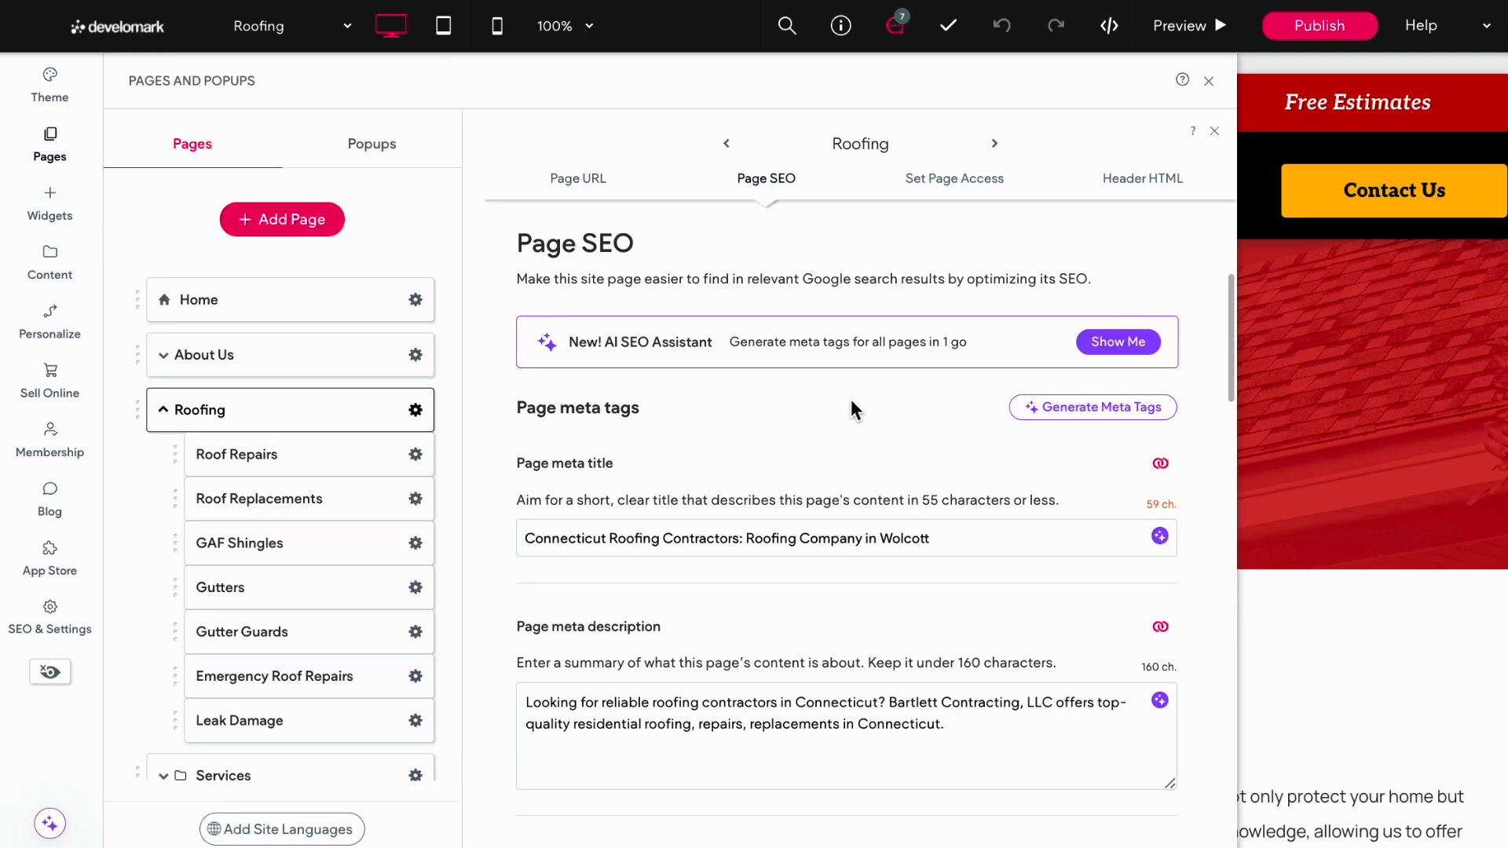
scroll(817, 405, "up", 4)
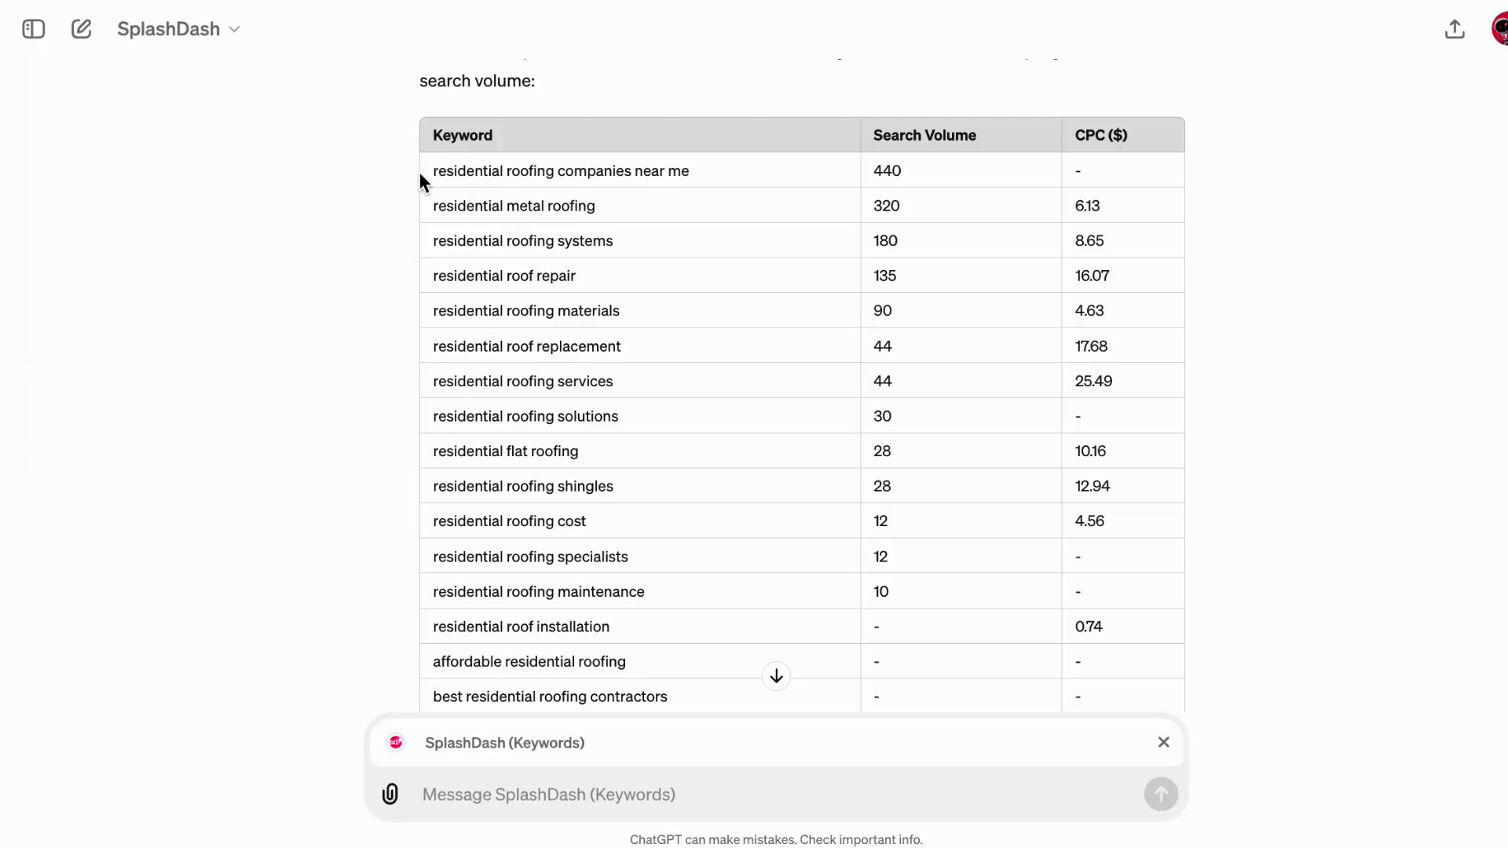
Compare "residential roofing companies" and its search volume in the ChatGPT table with the Roofing page's URL and meta tags.
left_click_drag(419, 178, 631, 177)
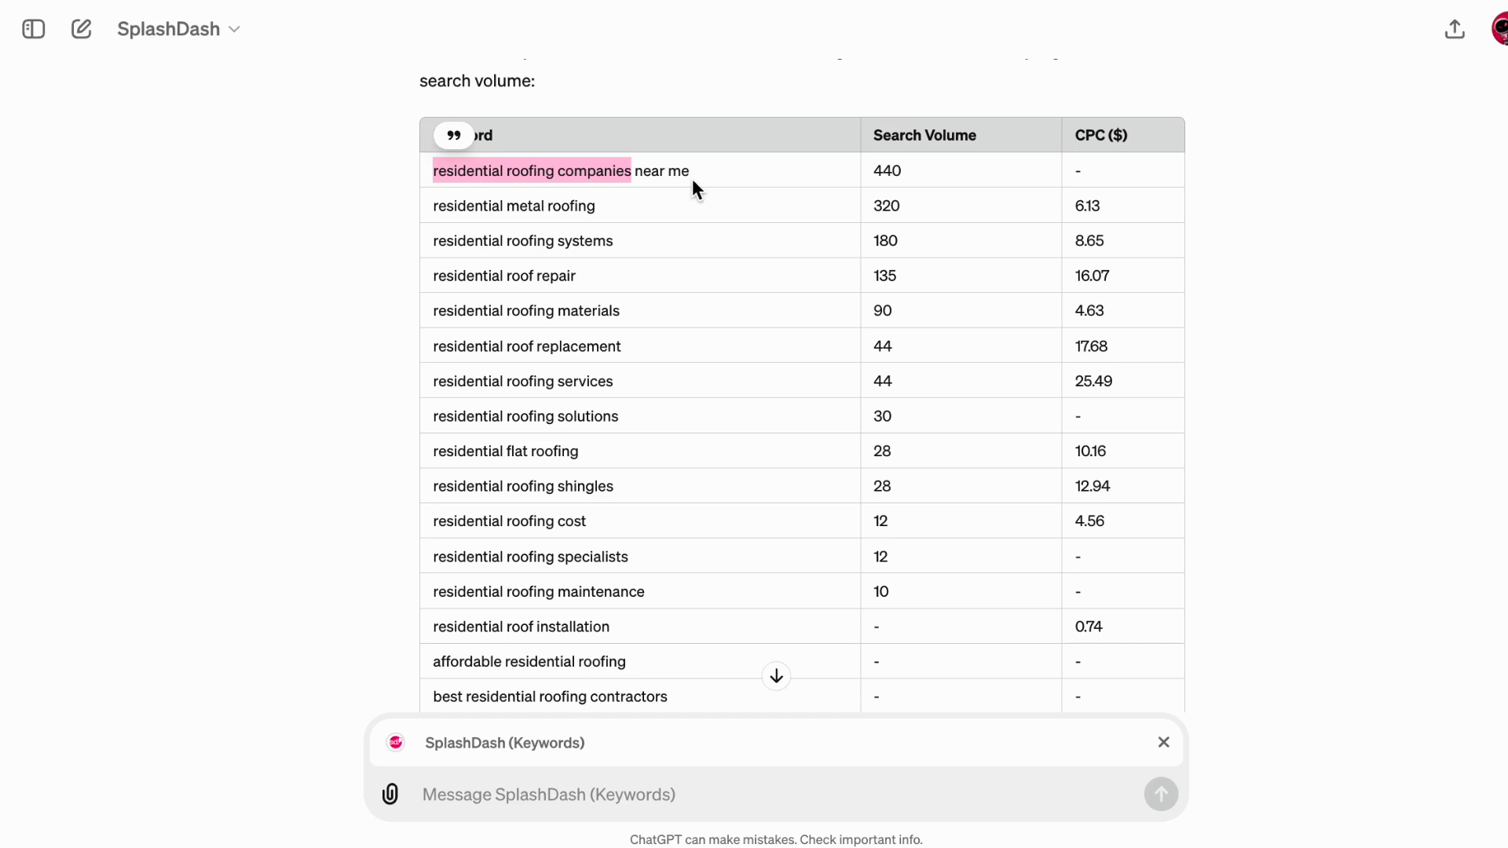
left_click_drag(873, 169, 926, 170)
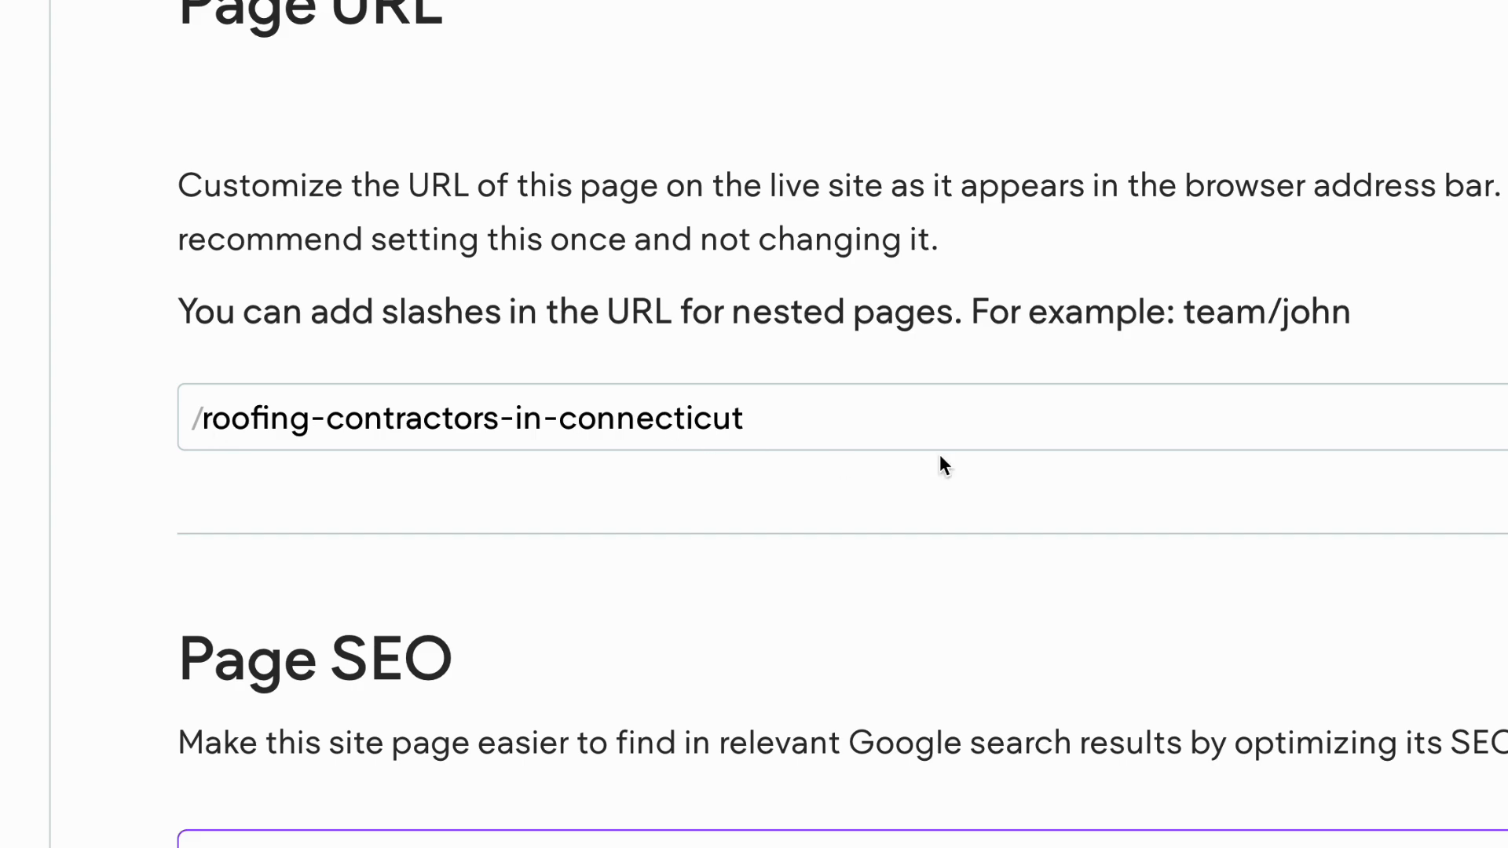
scroll(836, 451, "down", 7)
scroll(766, 497, "up", 1)
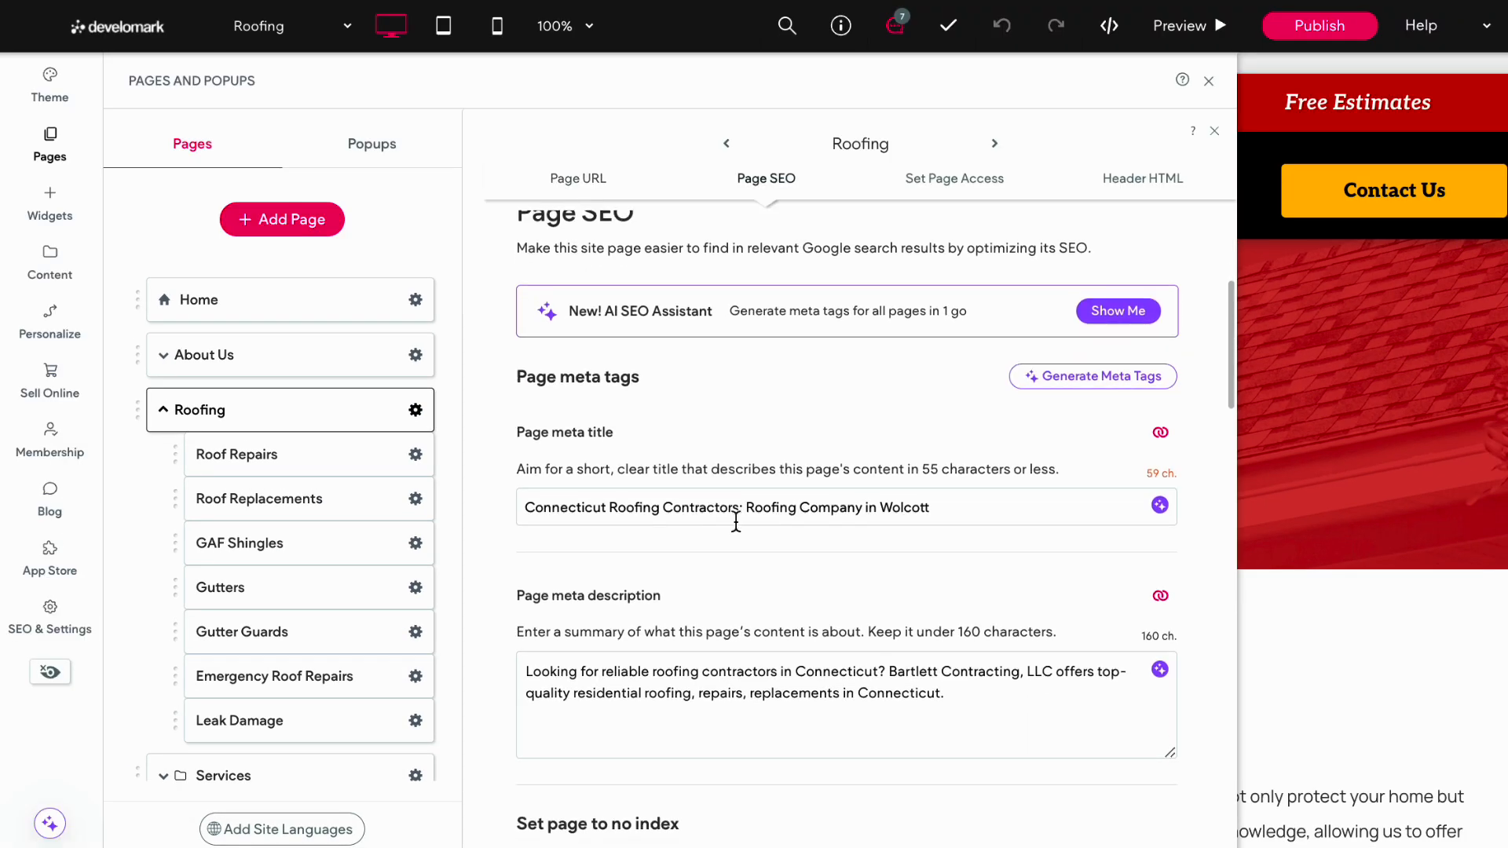
scroll(722, 509, "down", 2)
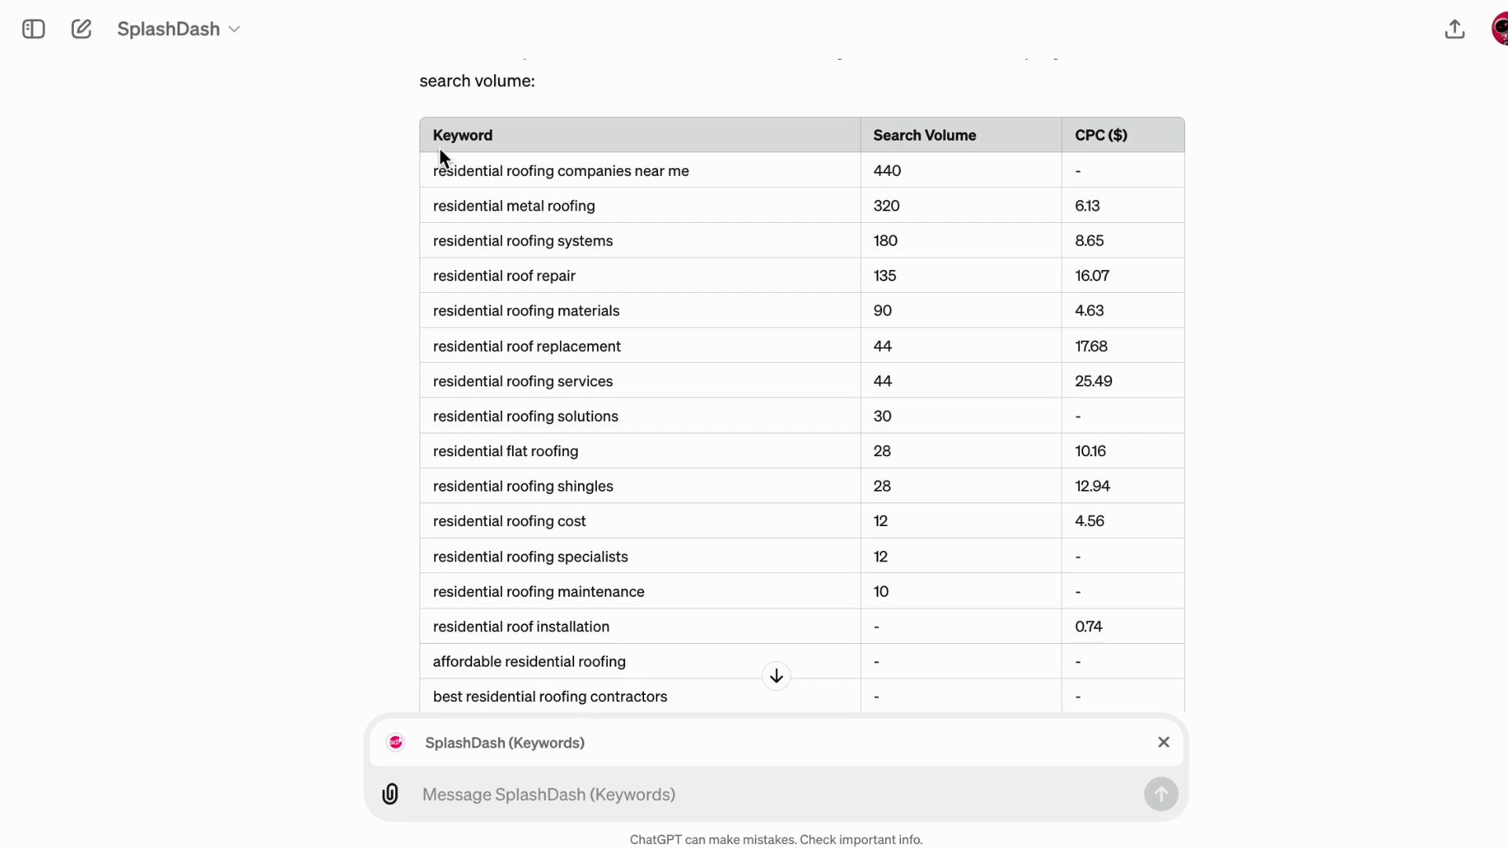
Switch to ChatGPT, remove the SplashDash (Keywords) mention from the message box and review the question-based residential roofing content ideas.
scroll(644, 256, "up", 2)
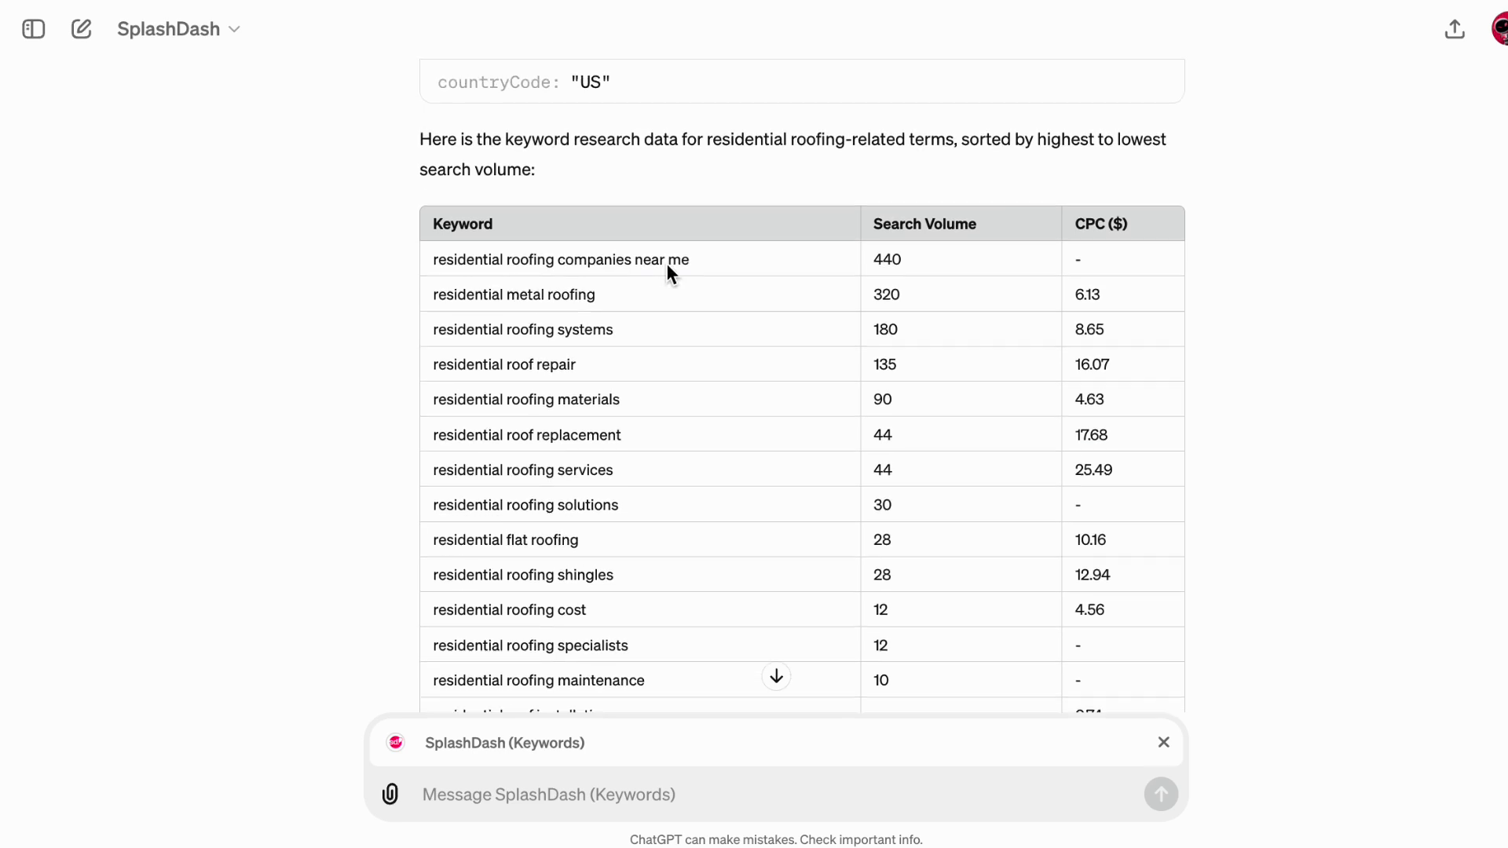
scroll(699, 315, "down", 3)
scroll(707, 392, "down", 3)
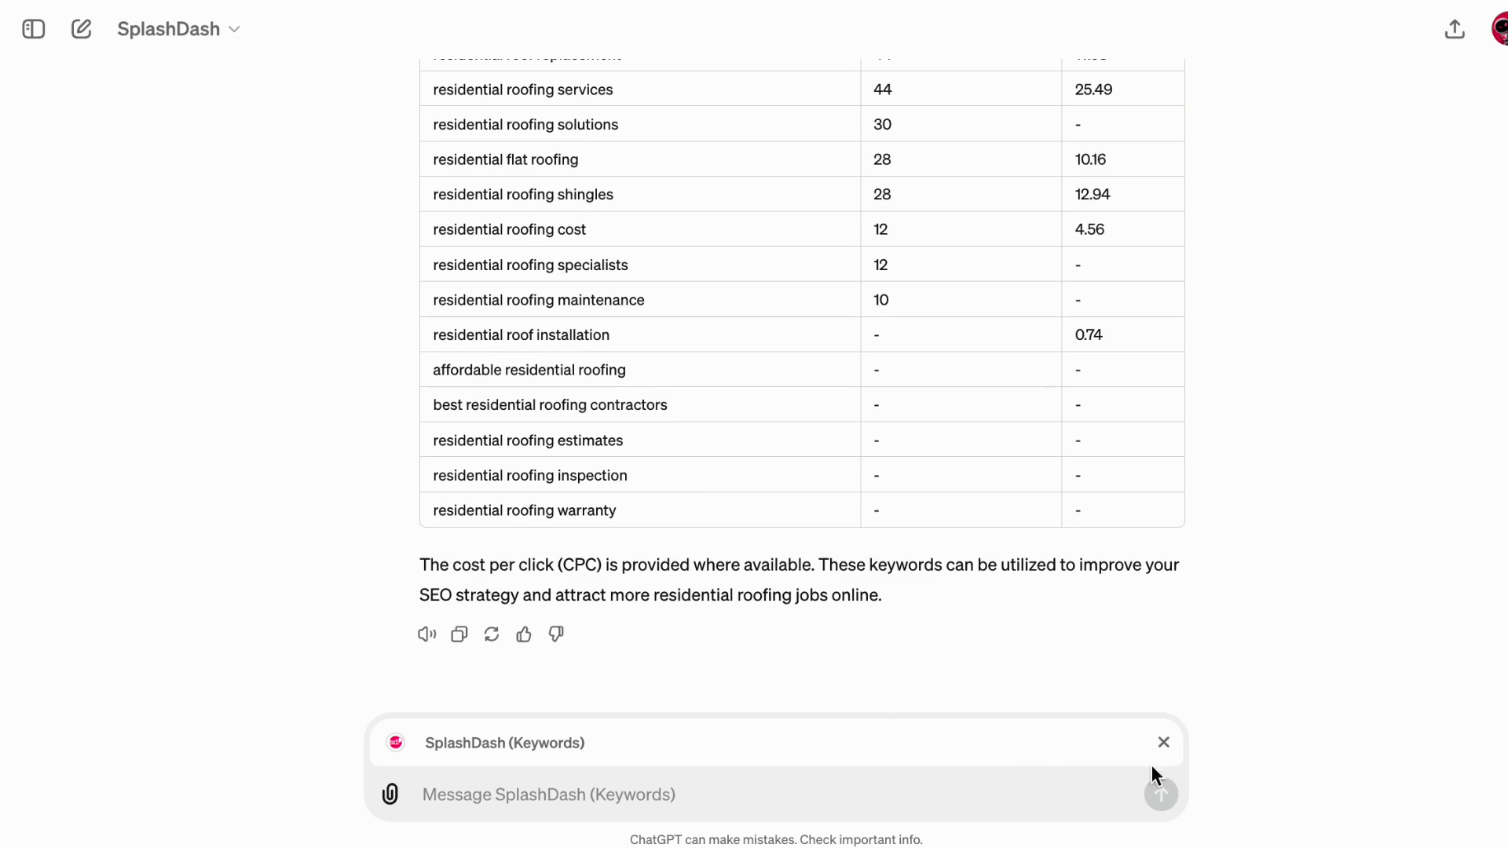
left_click(1164, 743)
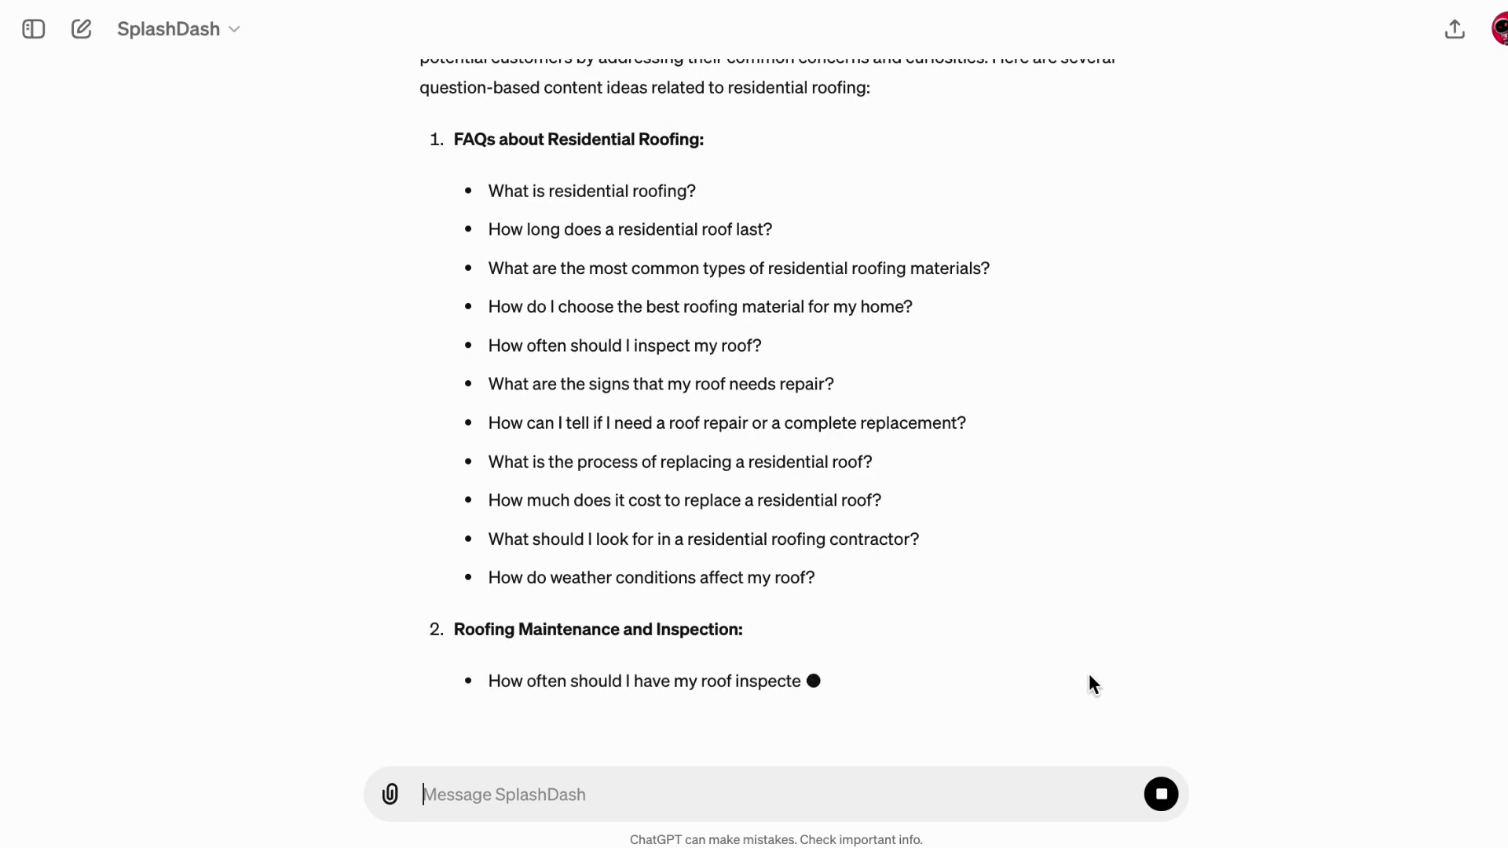
scroll(1037, 676, "up", 2)
scroll(1021, 677, "up", 1)
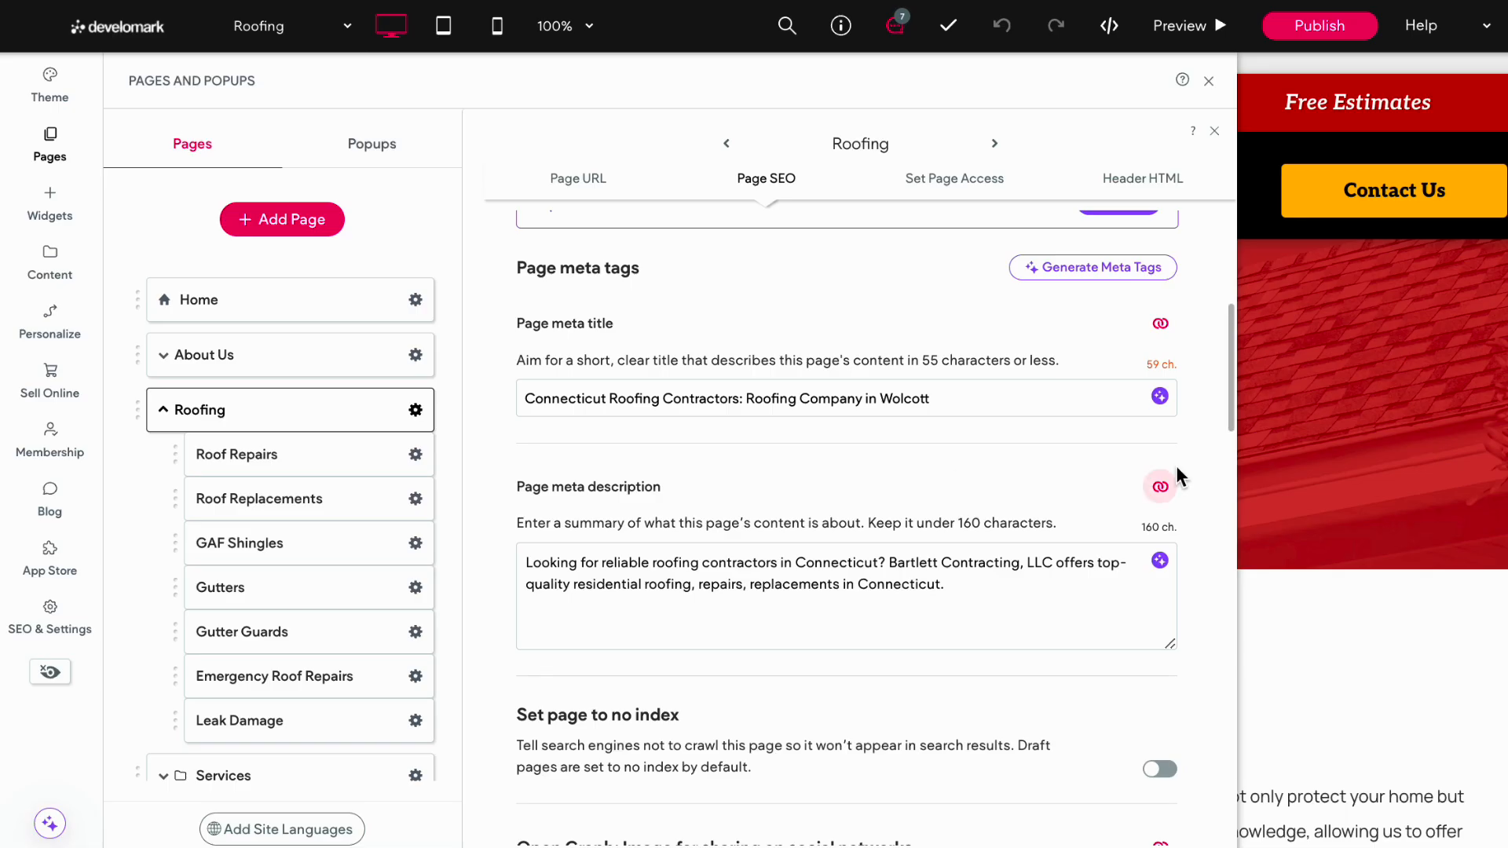
Switch to the Develomark website editor, close the Roofing page settings and look through the page's content again.
scroll(1176, 478, "down", 5)
left_click(1206, 77)
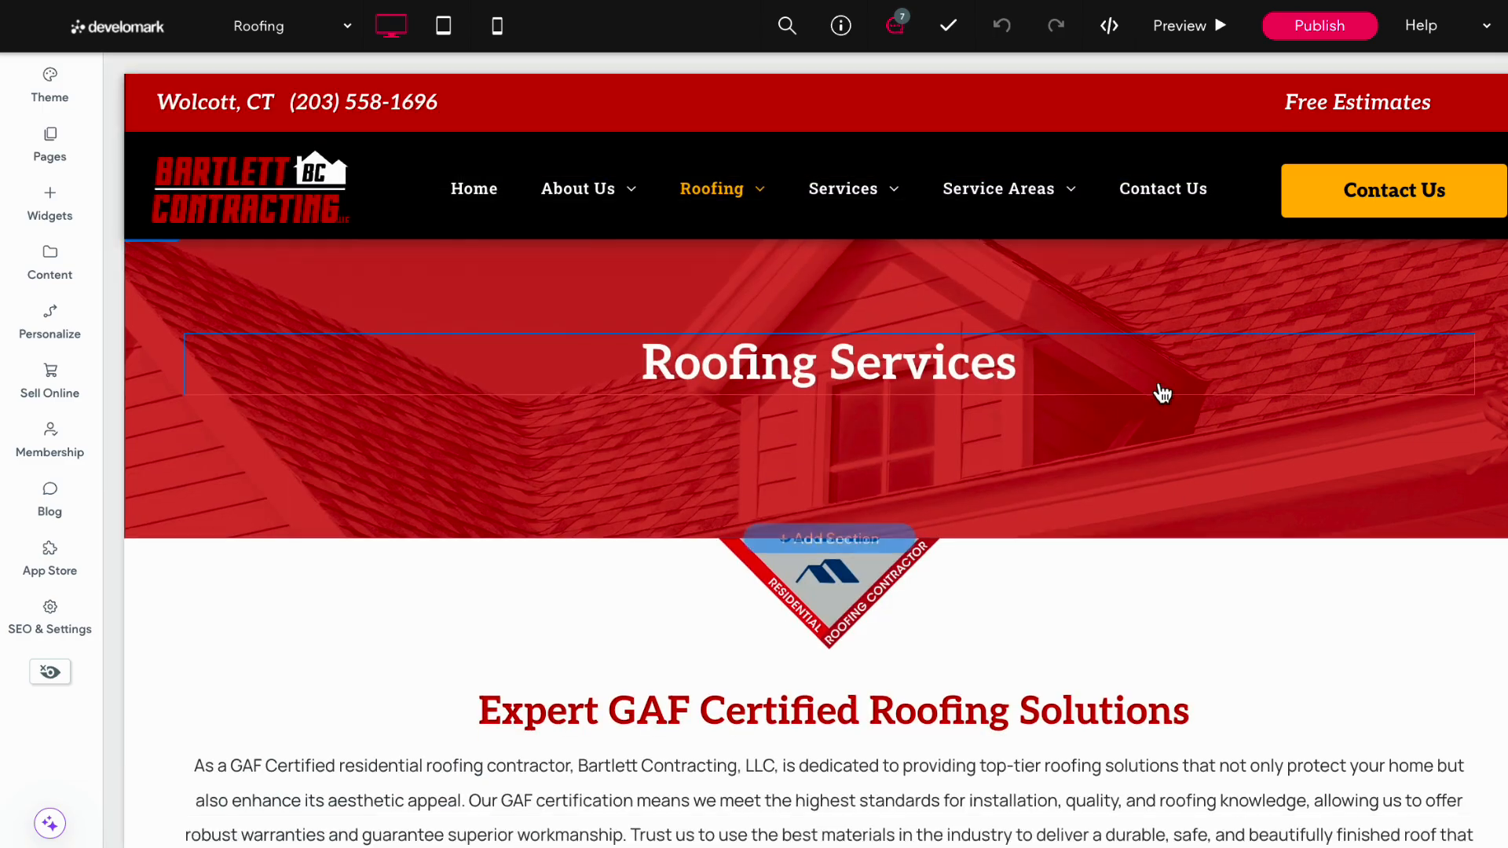
scroll(1263, 417, "down", 20)
scroll(1261, 413, "up", 20)
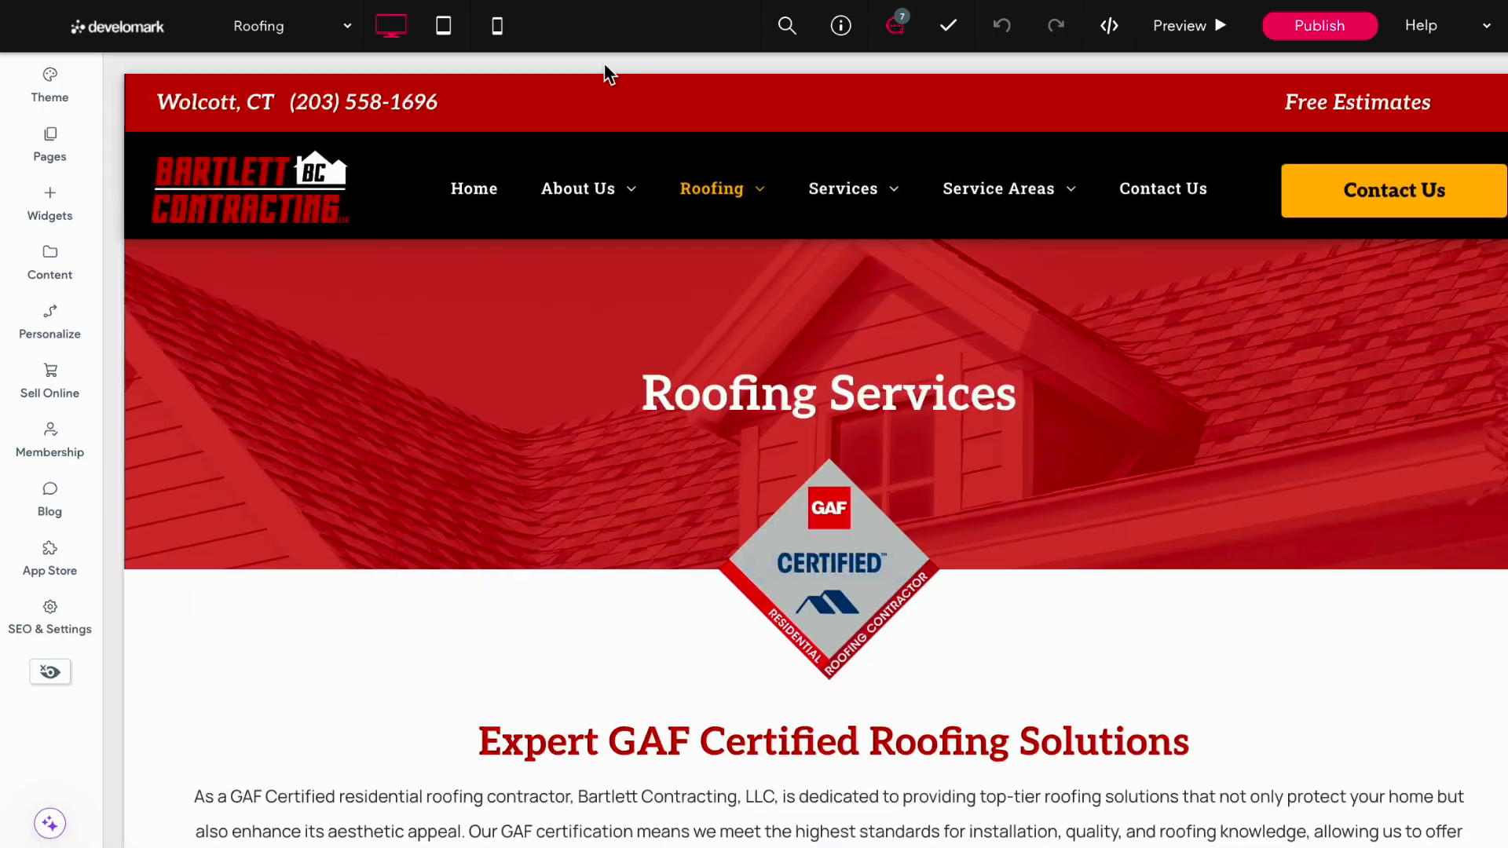
Open the Roof Repairs page under Roofing in the editor and close the page list.
left_click(344, 28)
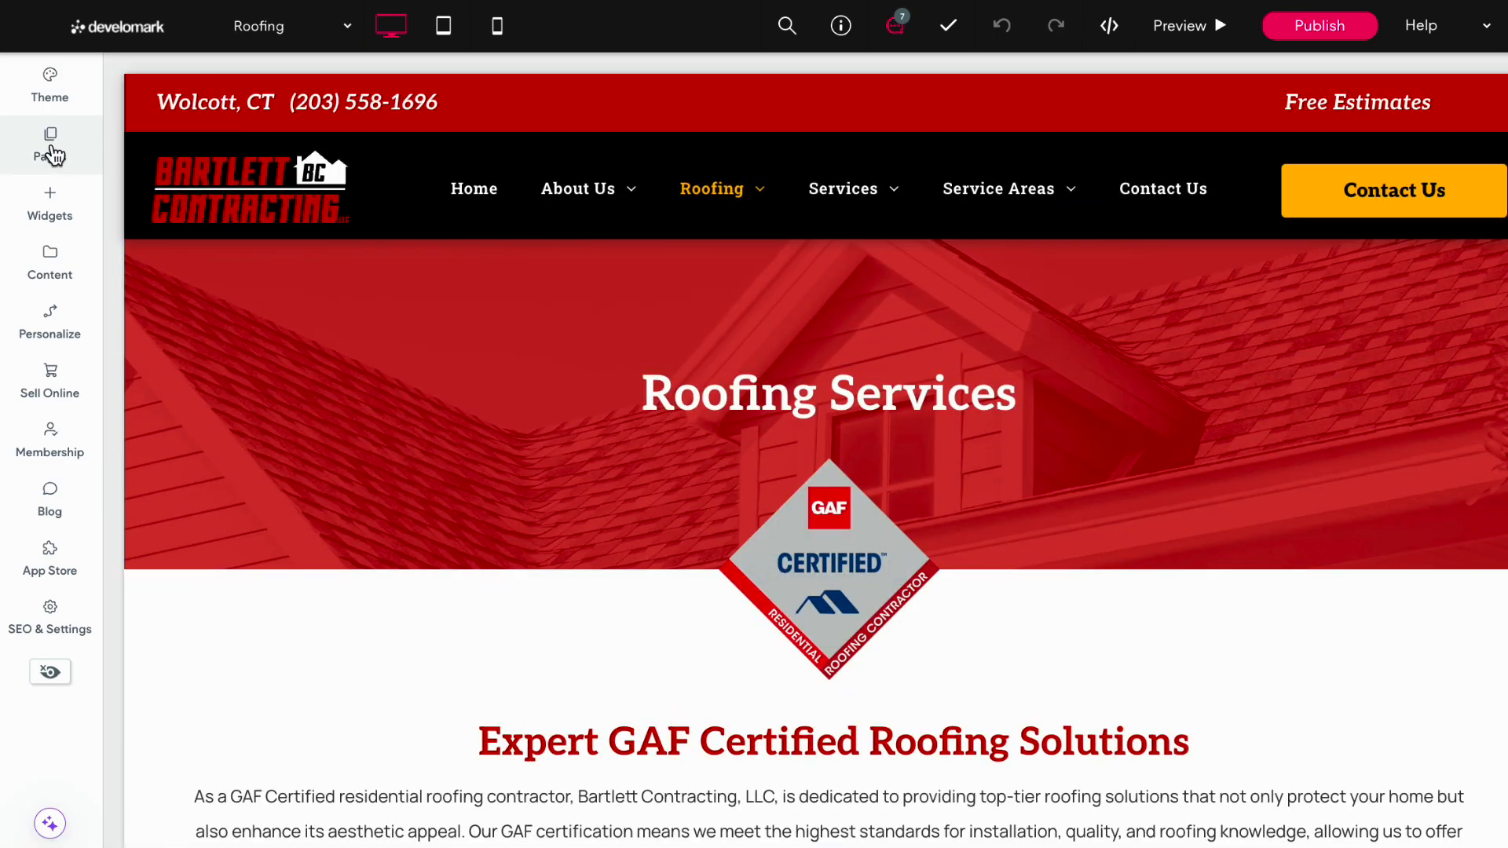
left_click(52, 153)
left_click(258, 467)
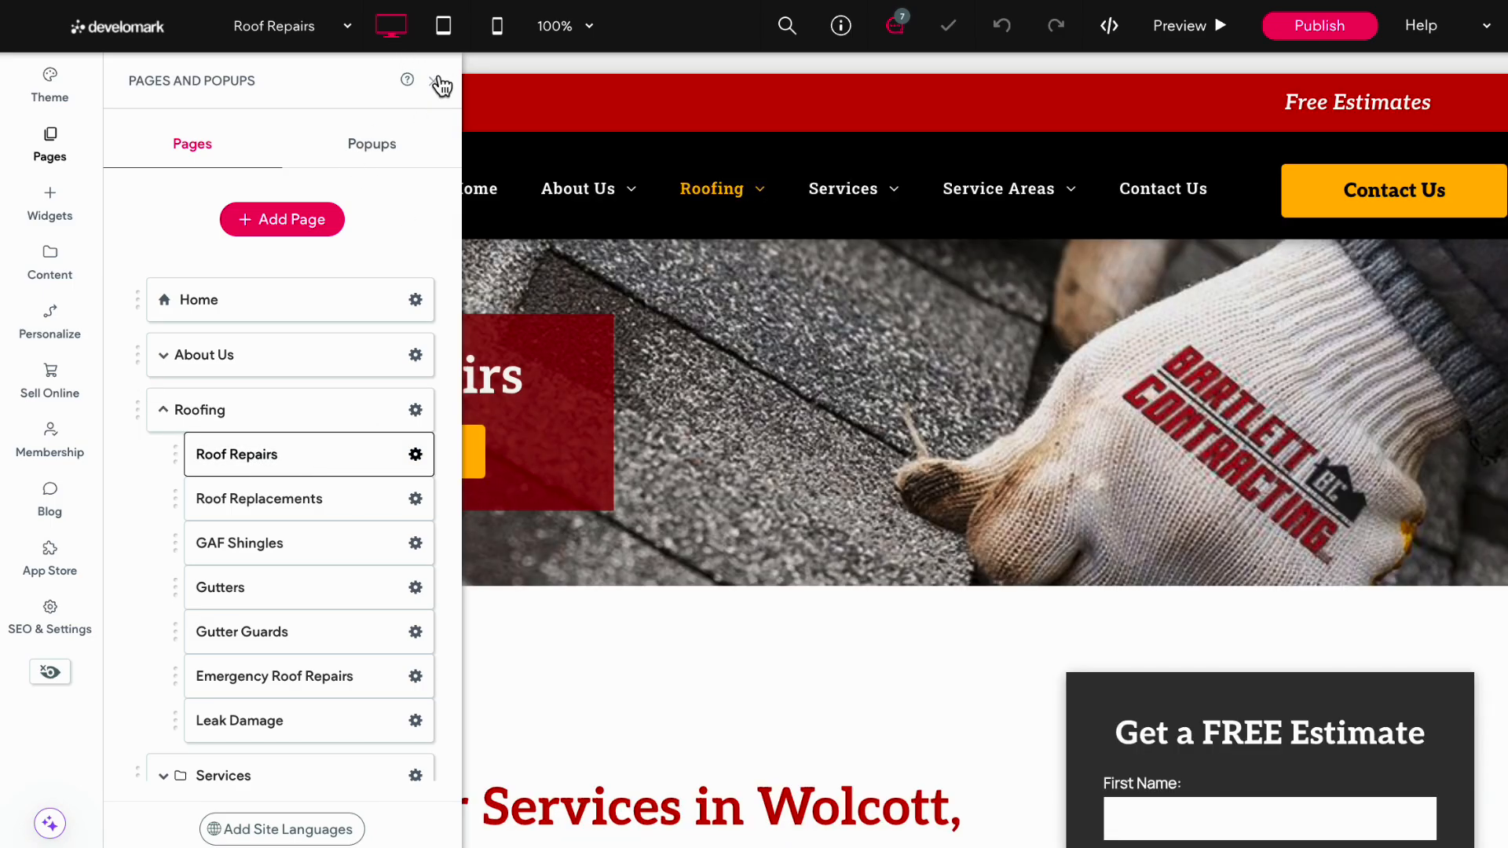
left_click(434, 82)
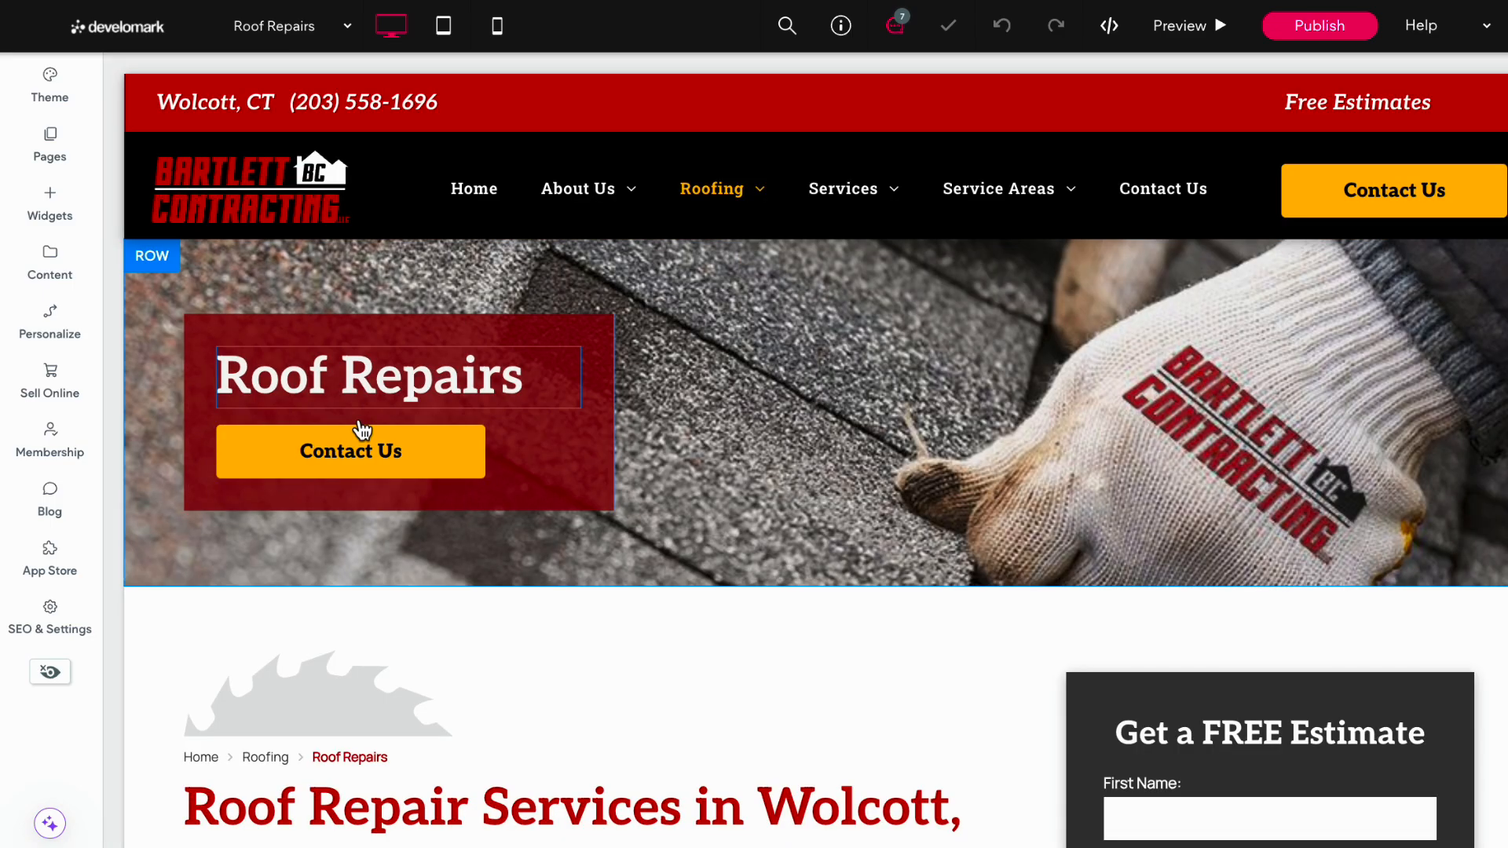
Look through the Roof Repairs page's content in the website editor.
scroll(1178, 410, "down", 20)
scroll(1368, 444, "down", 20)
scroll(1351, 473, "down", 12)
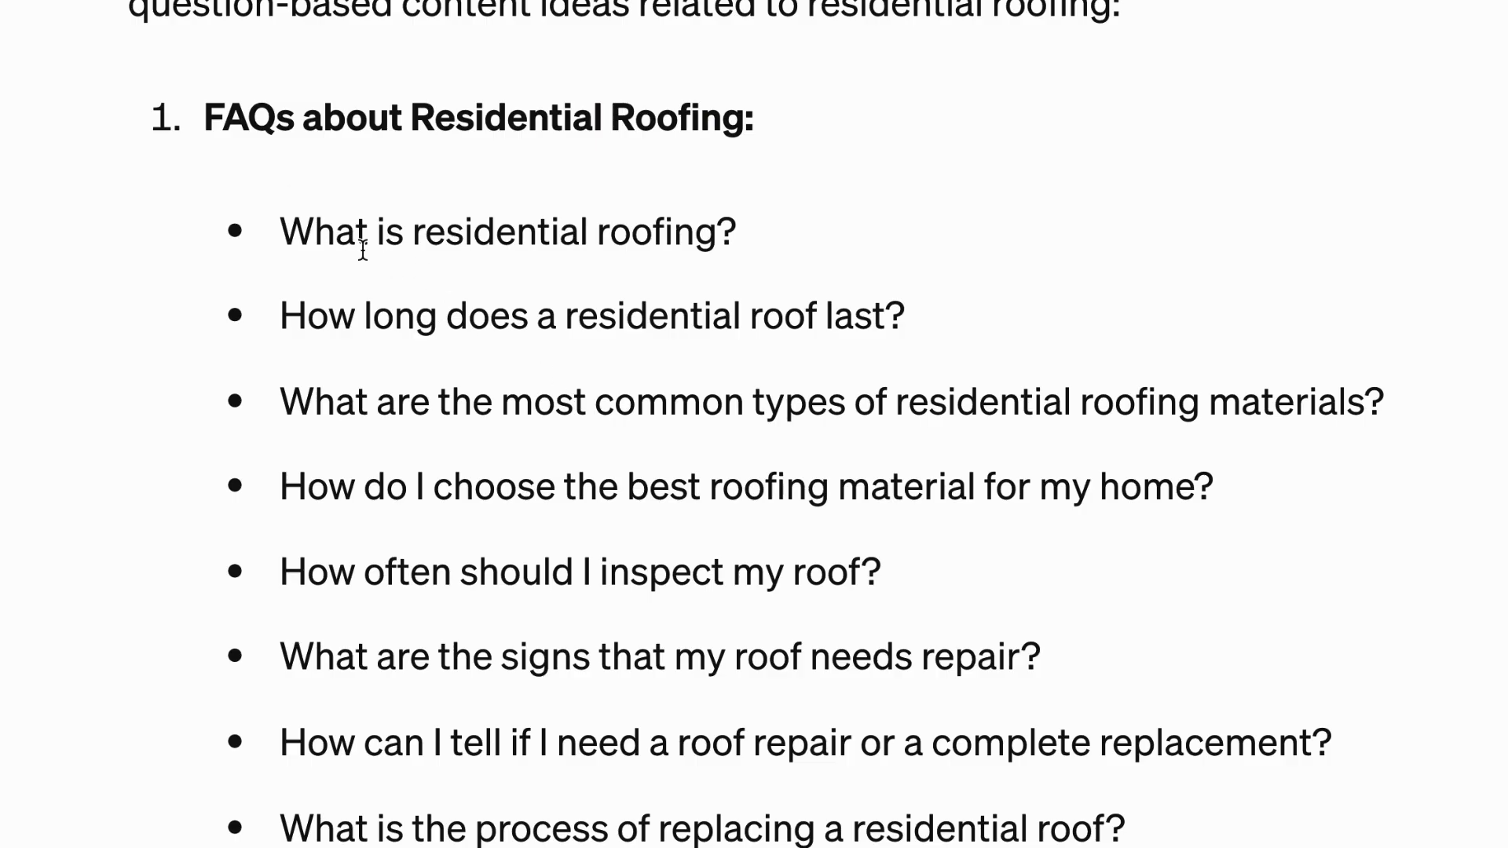
Switch to ChatGPT and read through the questions under "FAQs about Residential Roofing" one by one.
triple_click(363, 250)
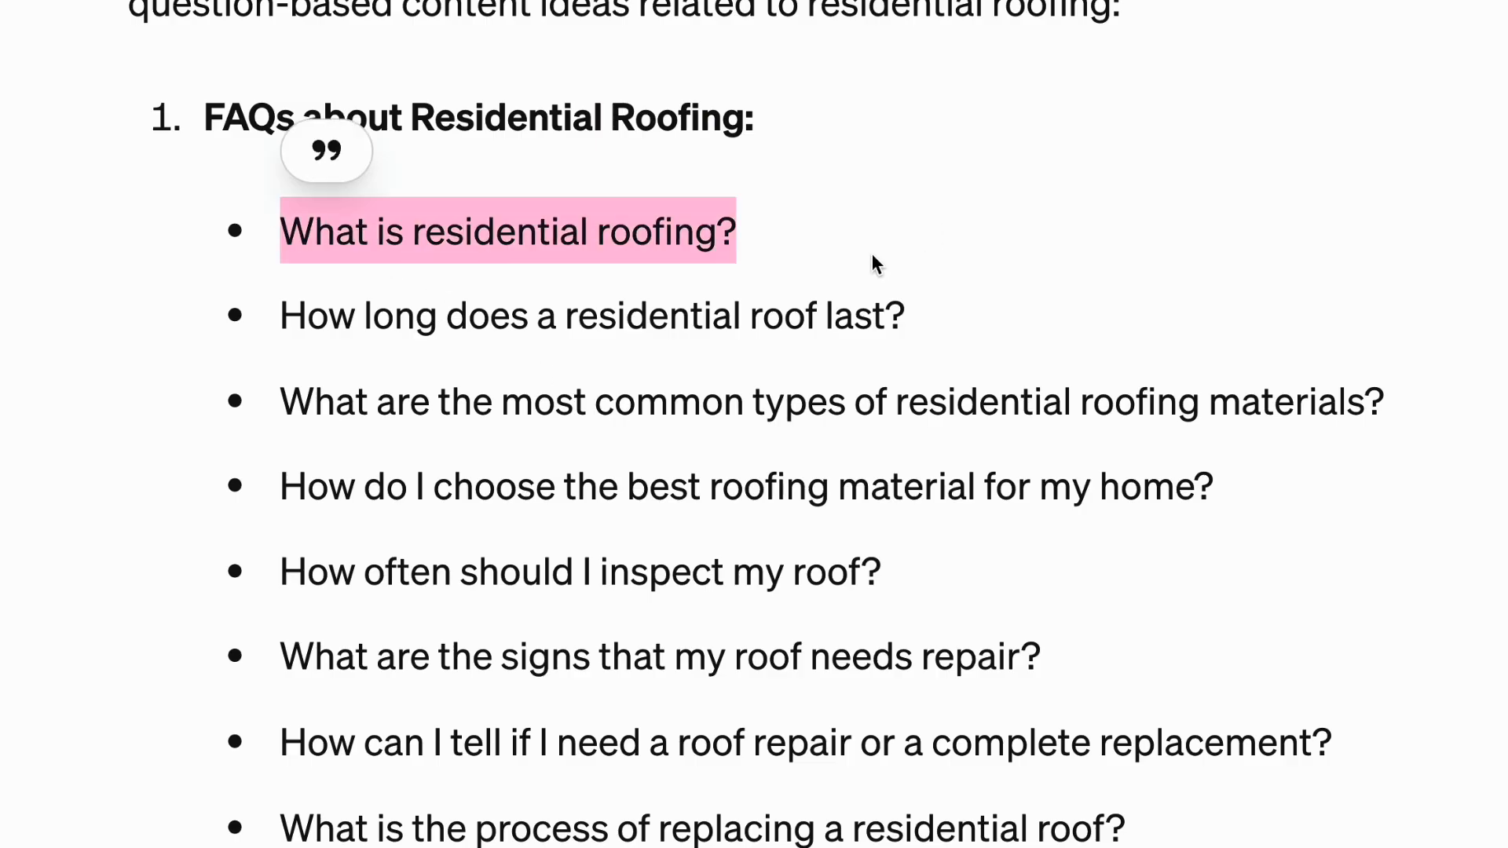
scroll(929, 239, "down", 1)
left_click_drag(306, 247, 1058, 253)
left_click_drag(293, 319, 1199, 322)
scroll(932, 314, "down", 2)
left_click_drag(307, 283, 947, 285)
scroll(956, 286, "down", 1)
left_click_drag(330, 246, 628, 248)
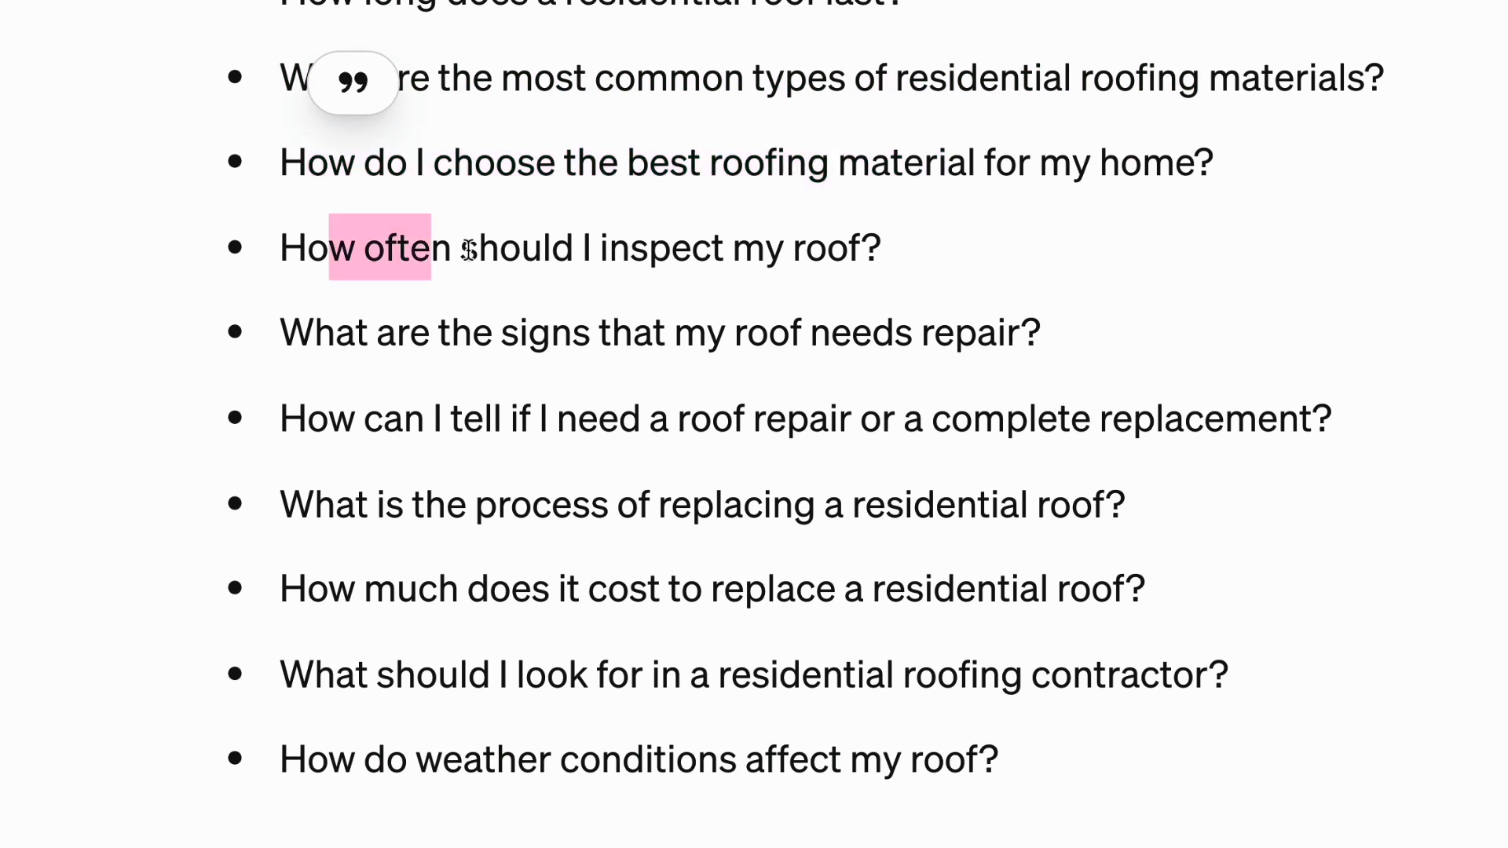
Quote all the "FAQs about Residential Roofing" questions in a reply and mention the SplashDash (Keywords) GPT.
scroll(652, 172, "up", 1)
left_click_drag(487, 166, 937, 568)
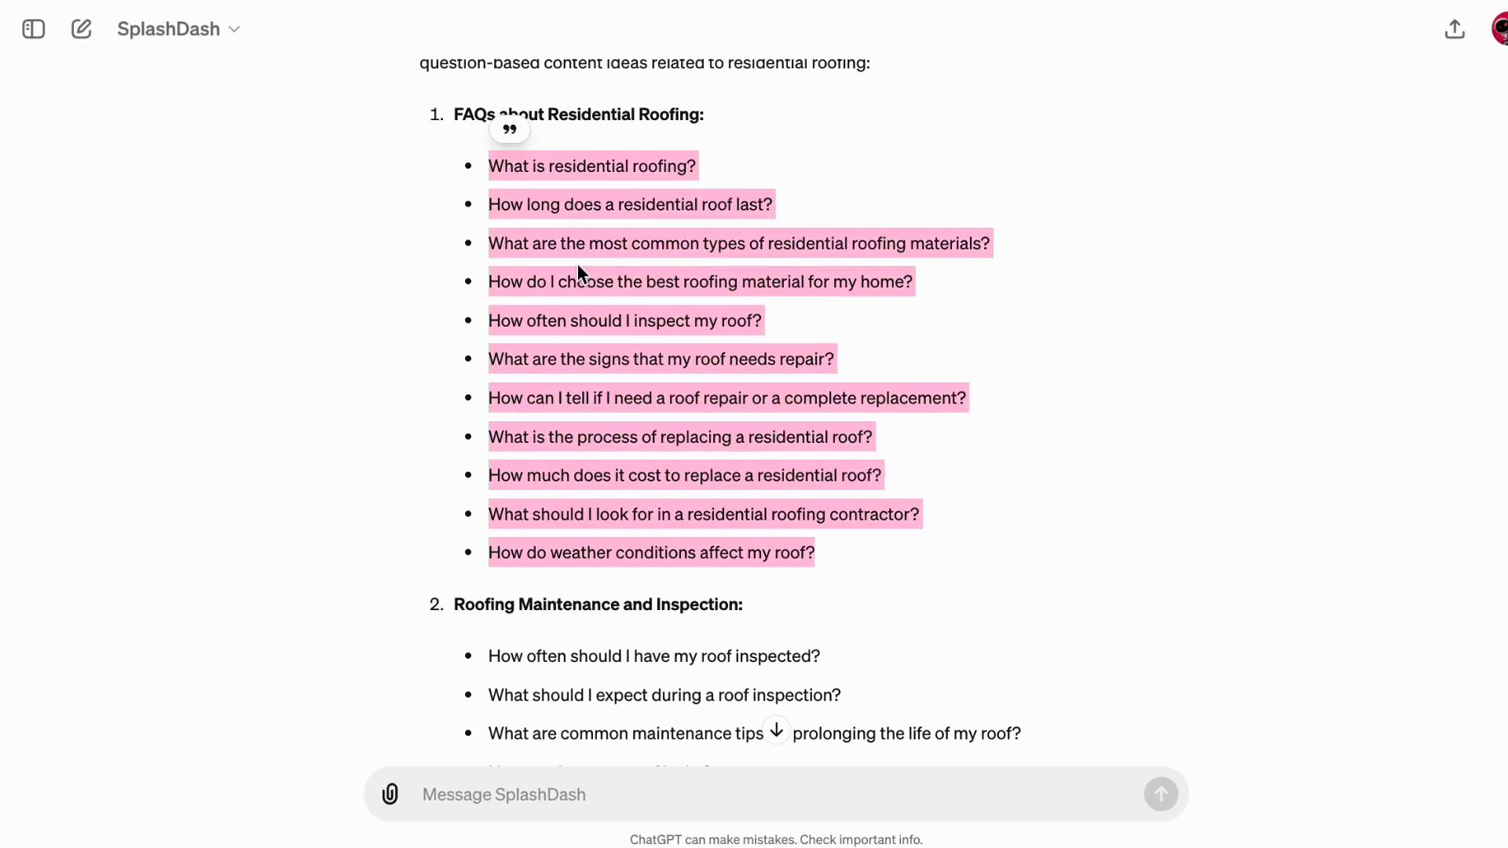
left_click(509, 129)
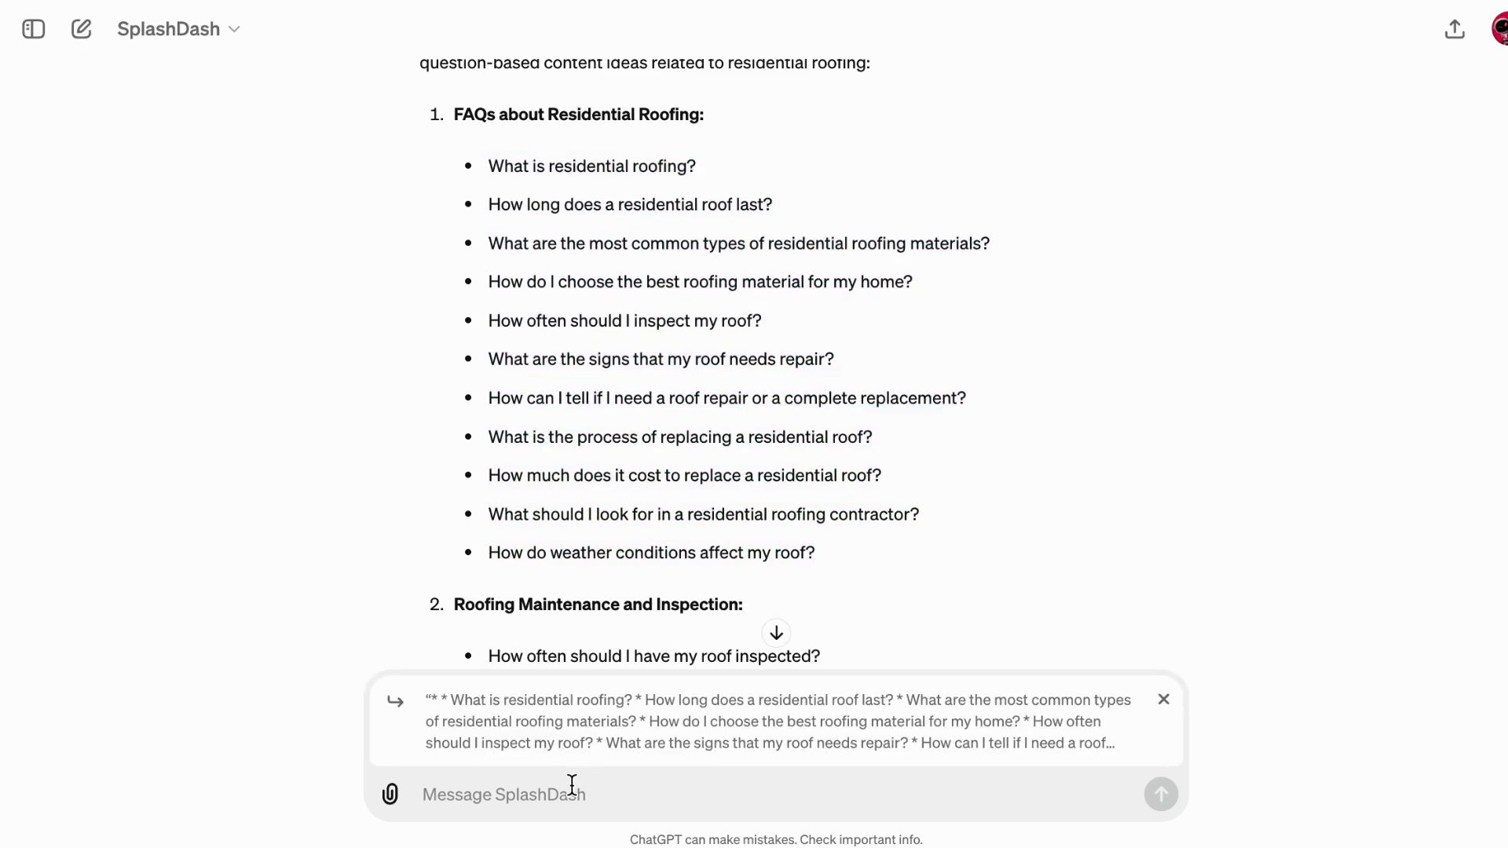
type("@keyword")
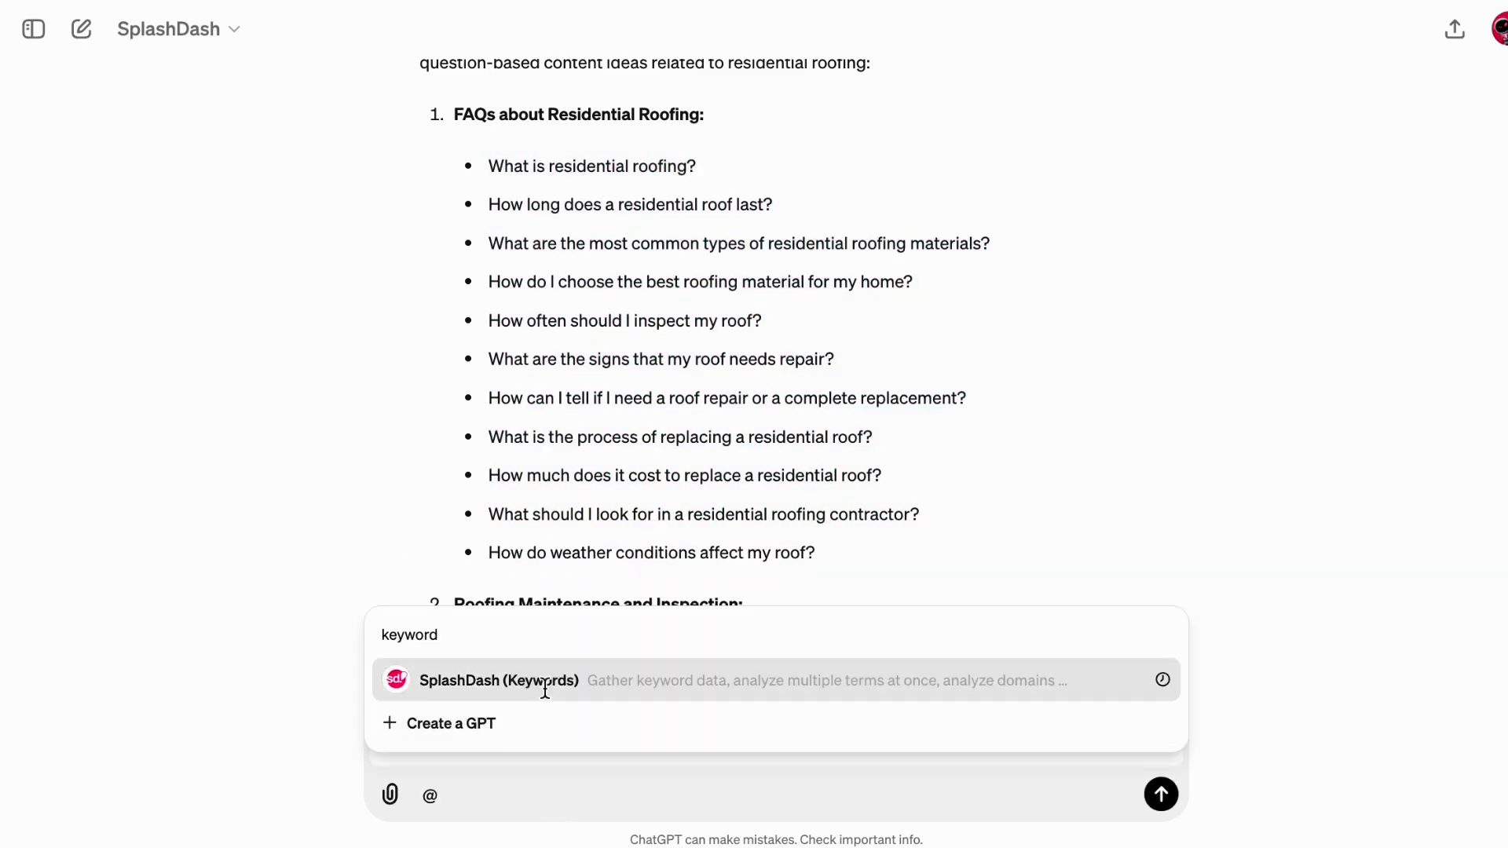
left_click(546, 684)
Copy the earlier prompt "Perform keyword research, return volume, term, cpc, highest to lowest volume" into the message and send it.
scroll(805, 446, "up", 20)
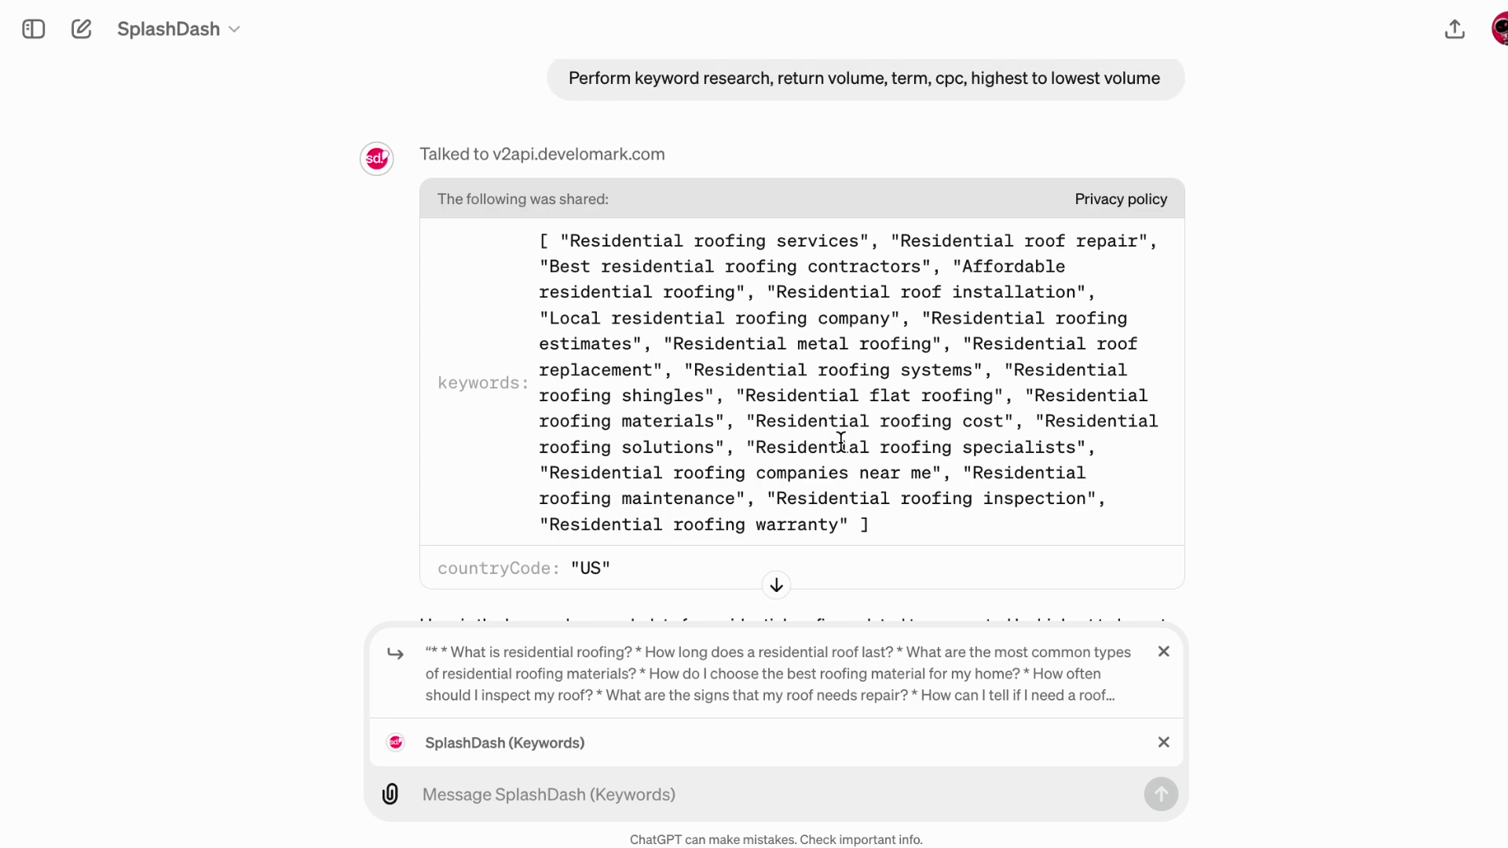
triple_click(803, 437)
key("ctrl+c")
left_click(639, 788)
key("ctrl+v")
key("Return")
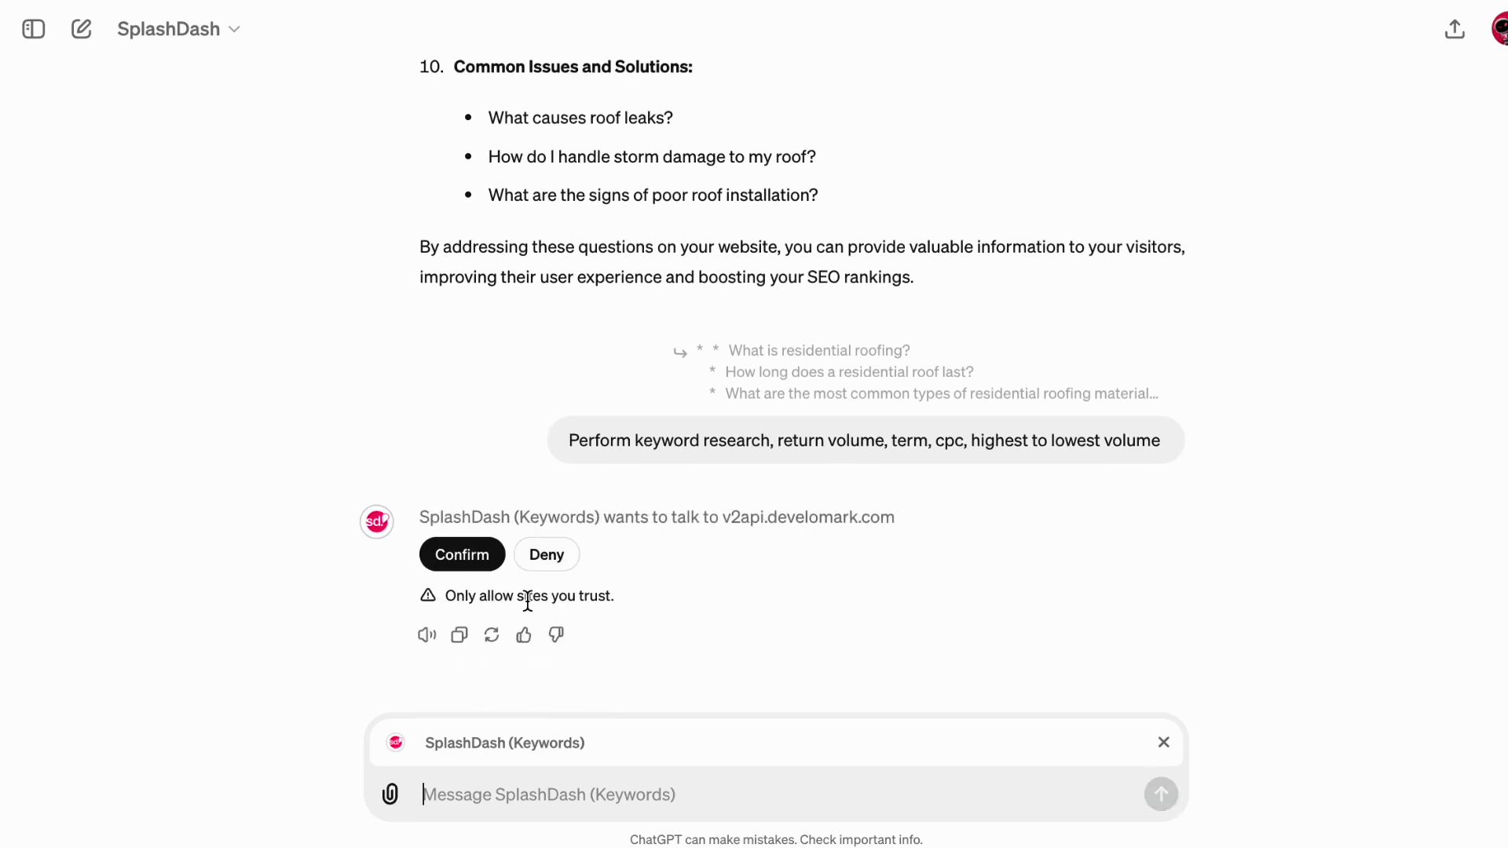
Check the keywords shared with v2api.develomark.com and allow SplashDash (Keywords) to send them.
left_click(709, 520)
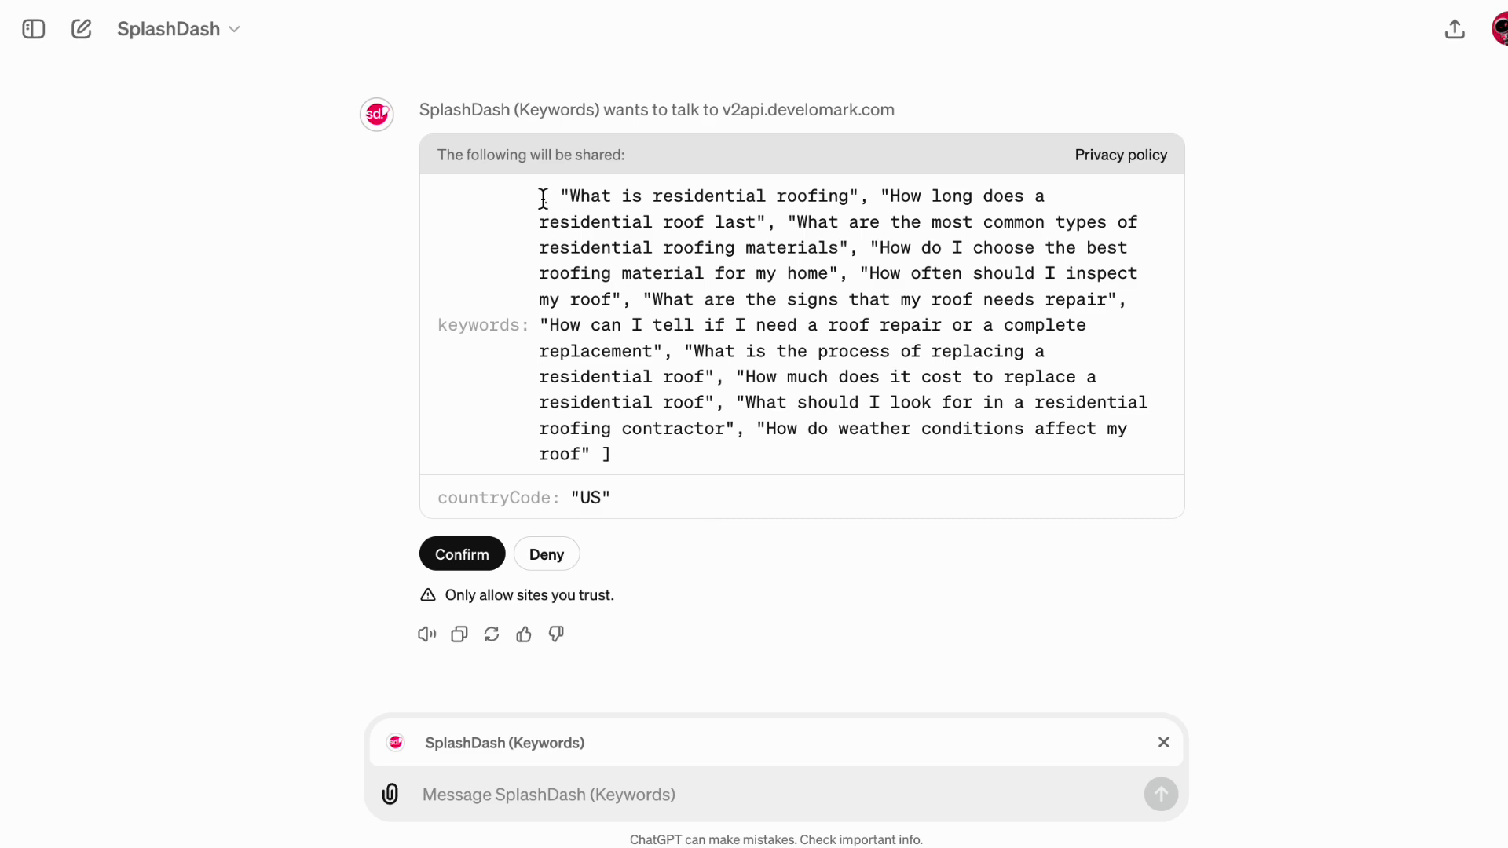
left_click_drag(540, 196, 784, 454)
left_click(455, 558)
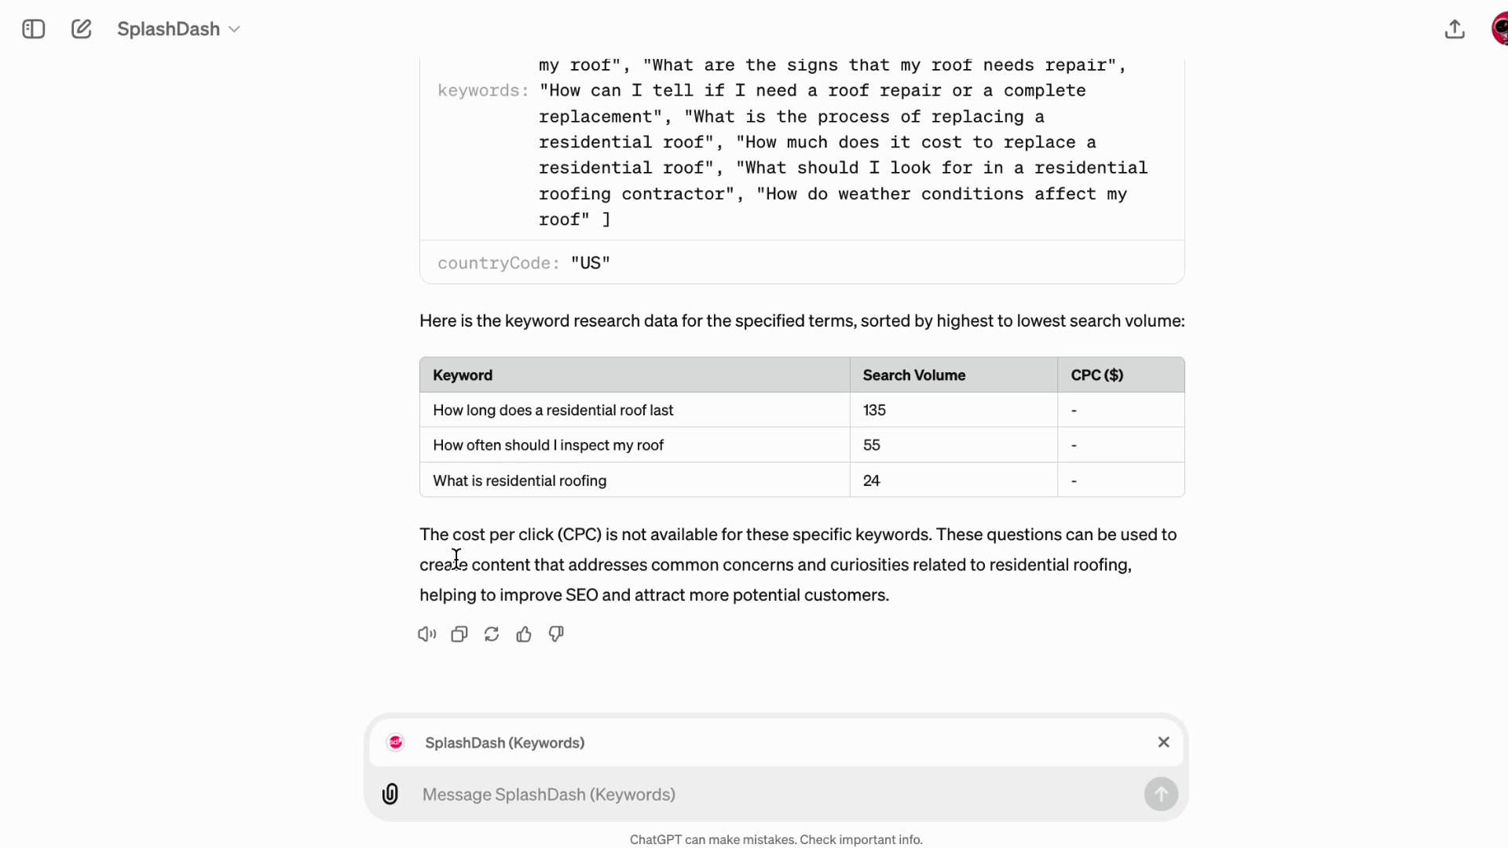
Quote the keyword rows of the result table and replace the SplashDash (Keywords) mention with Bartlett Contracting, LLC.
left_click_drag(438, 410, 909, 514)
left_click(454, 375)
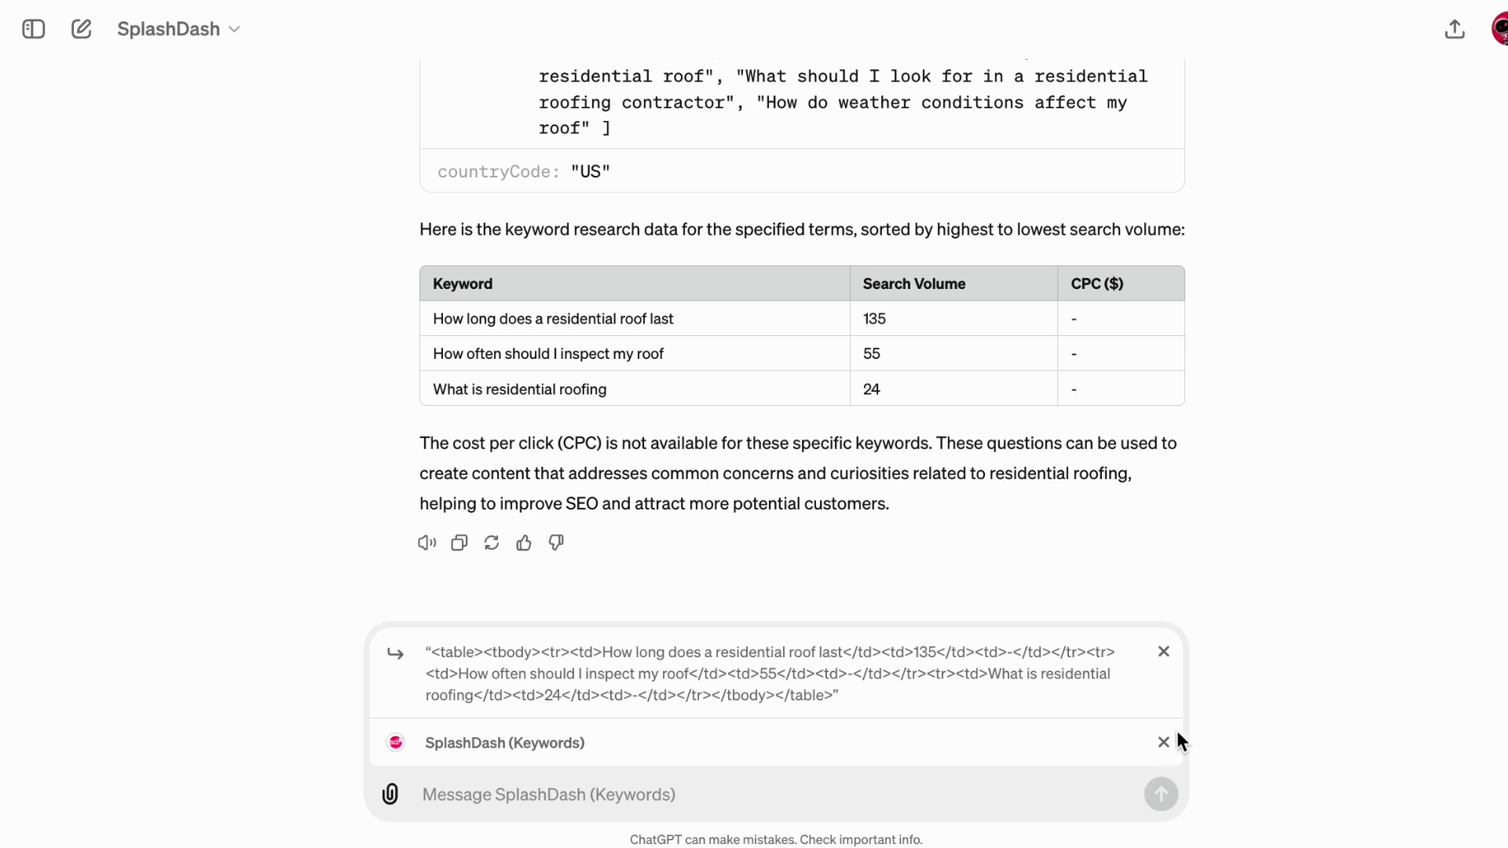
left_click(1161, 740)
type("@")
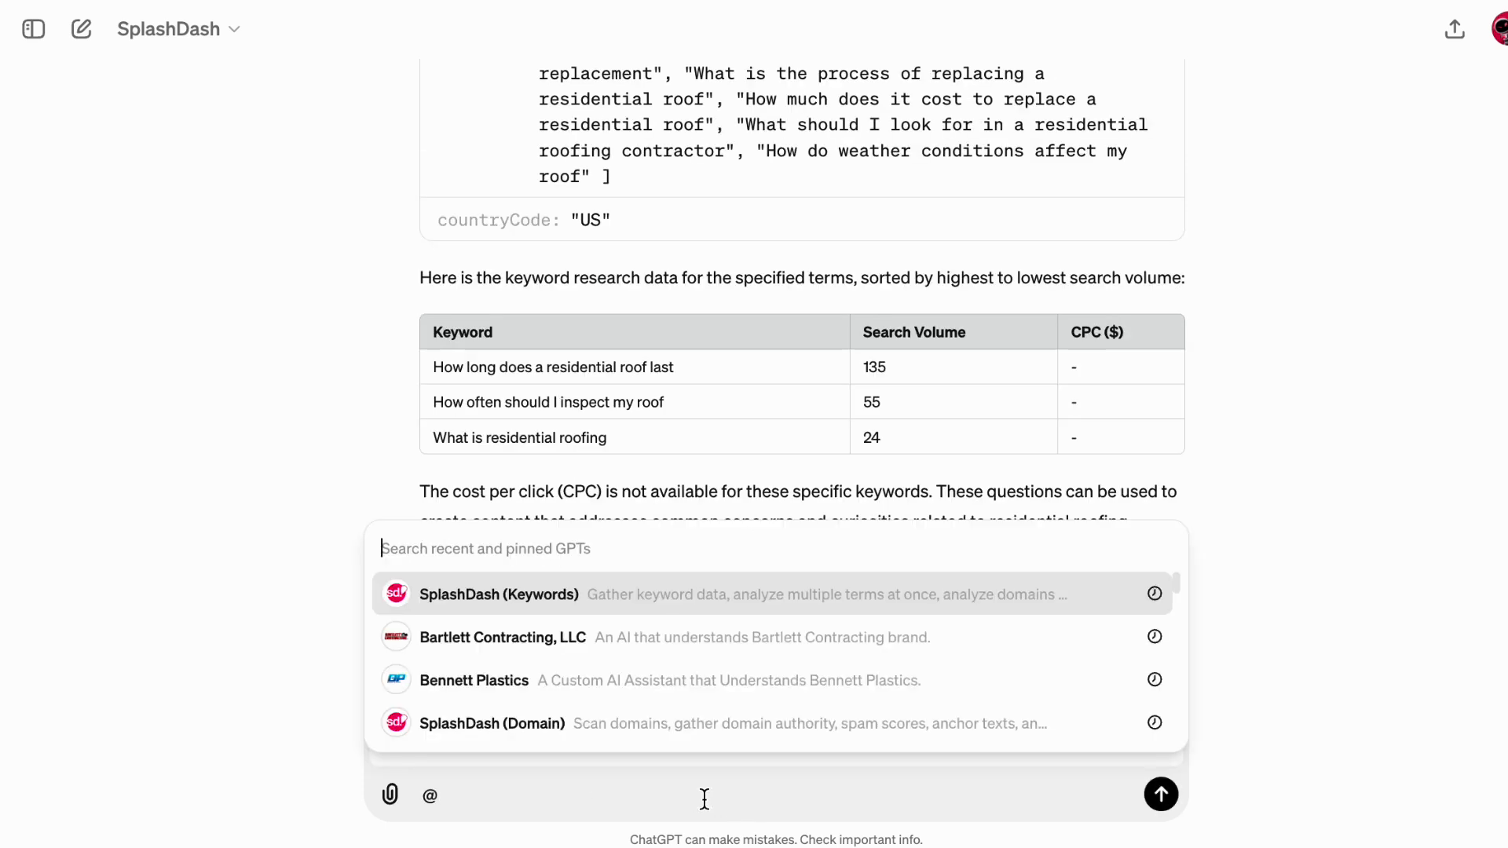
left_click(572, 637)
Send the prompt "Write a response to these FAQ's using Bartlett's brand information" to the Bartlett Contracting, LLC GPT.
left_click_drag(423, 796, 959, 794)
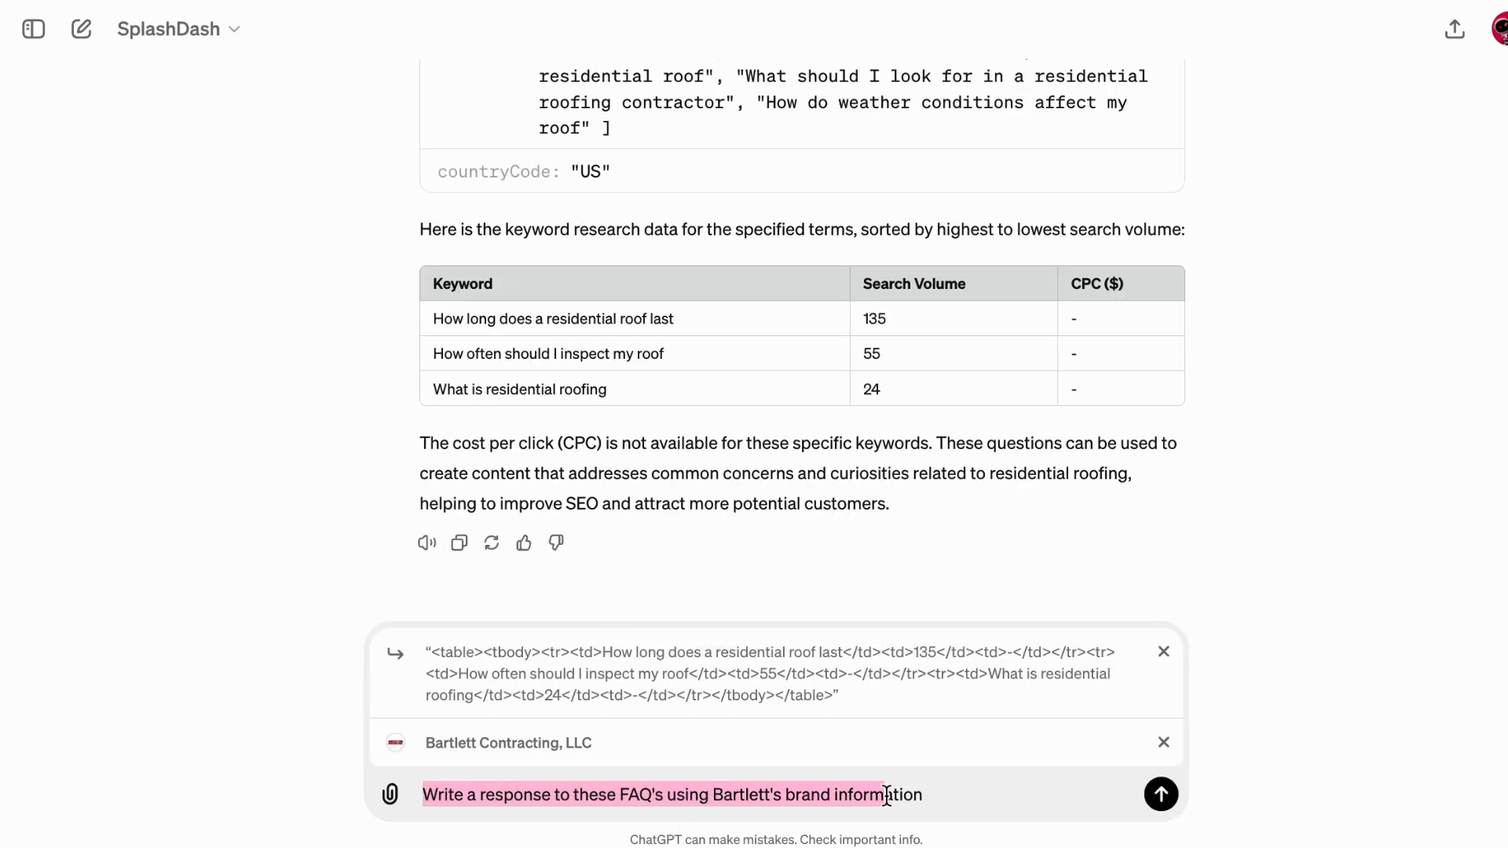
left_click(959, 794)
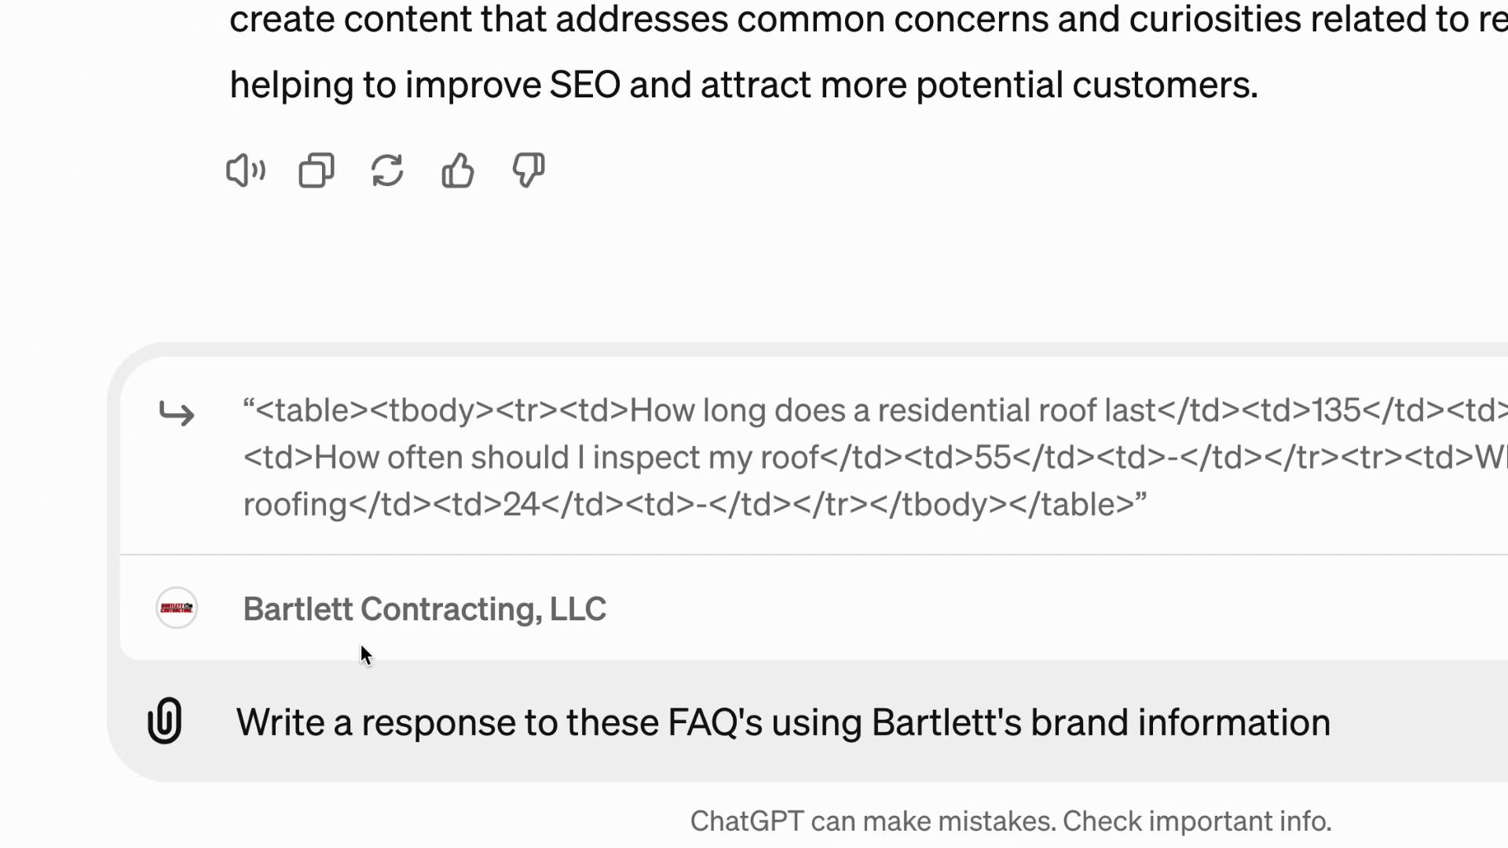
left_click_drag(425, 743, 620, 746)
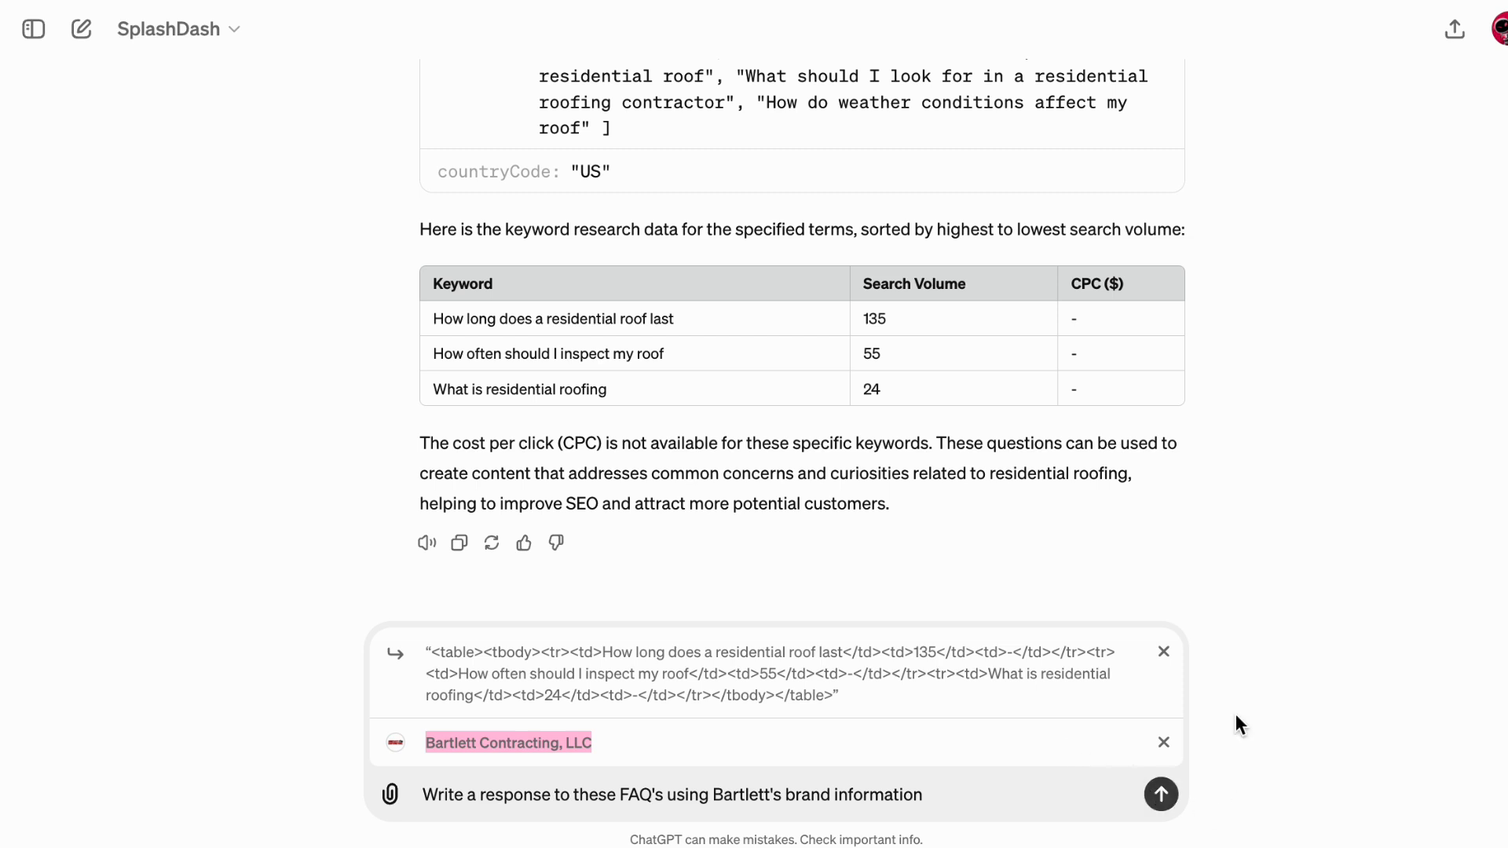
key("Return")
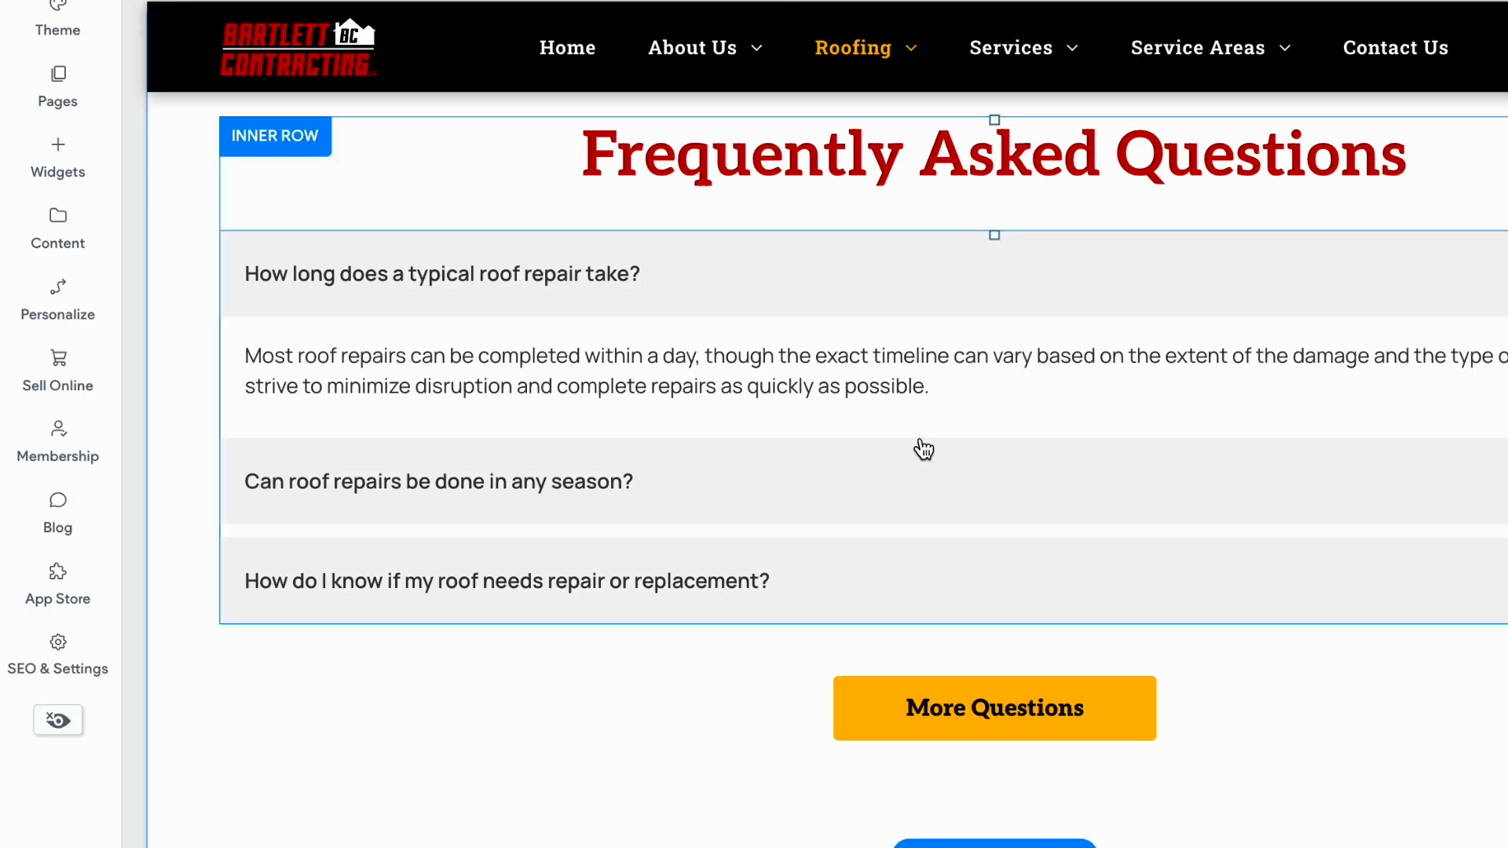
Switch to the website editor and add an item titled "What is residential roofing?" to the Roof Repairs page's FAQ accordion.
left_click(916, 448)
scroll(303, 597, "down", 2)
left_click(267, 575)
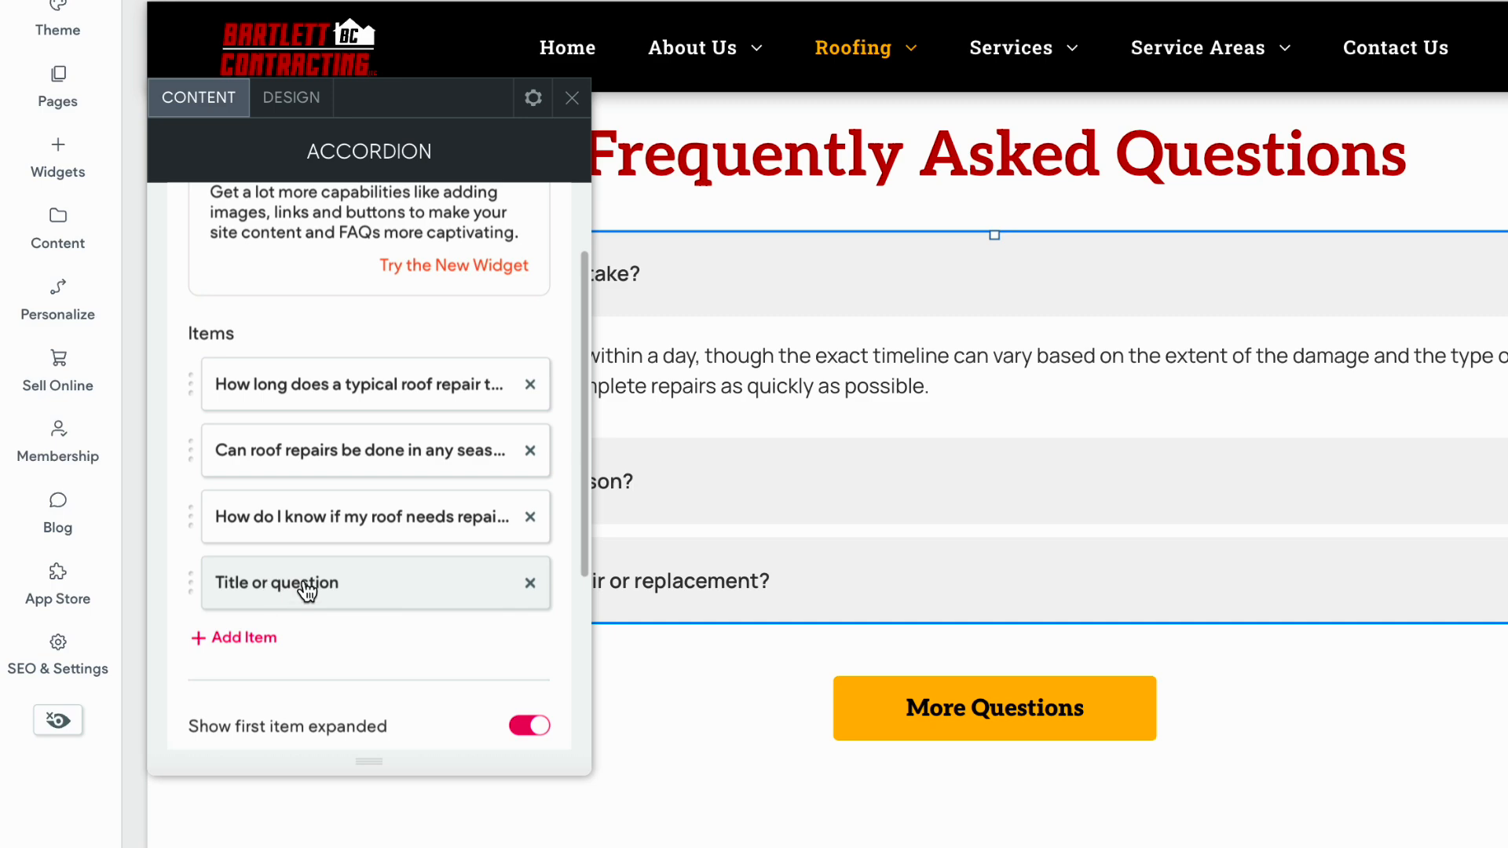
left_click(318, 582)
left_click_drag(809, 278, 549, 274)
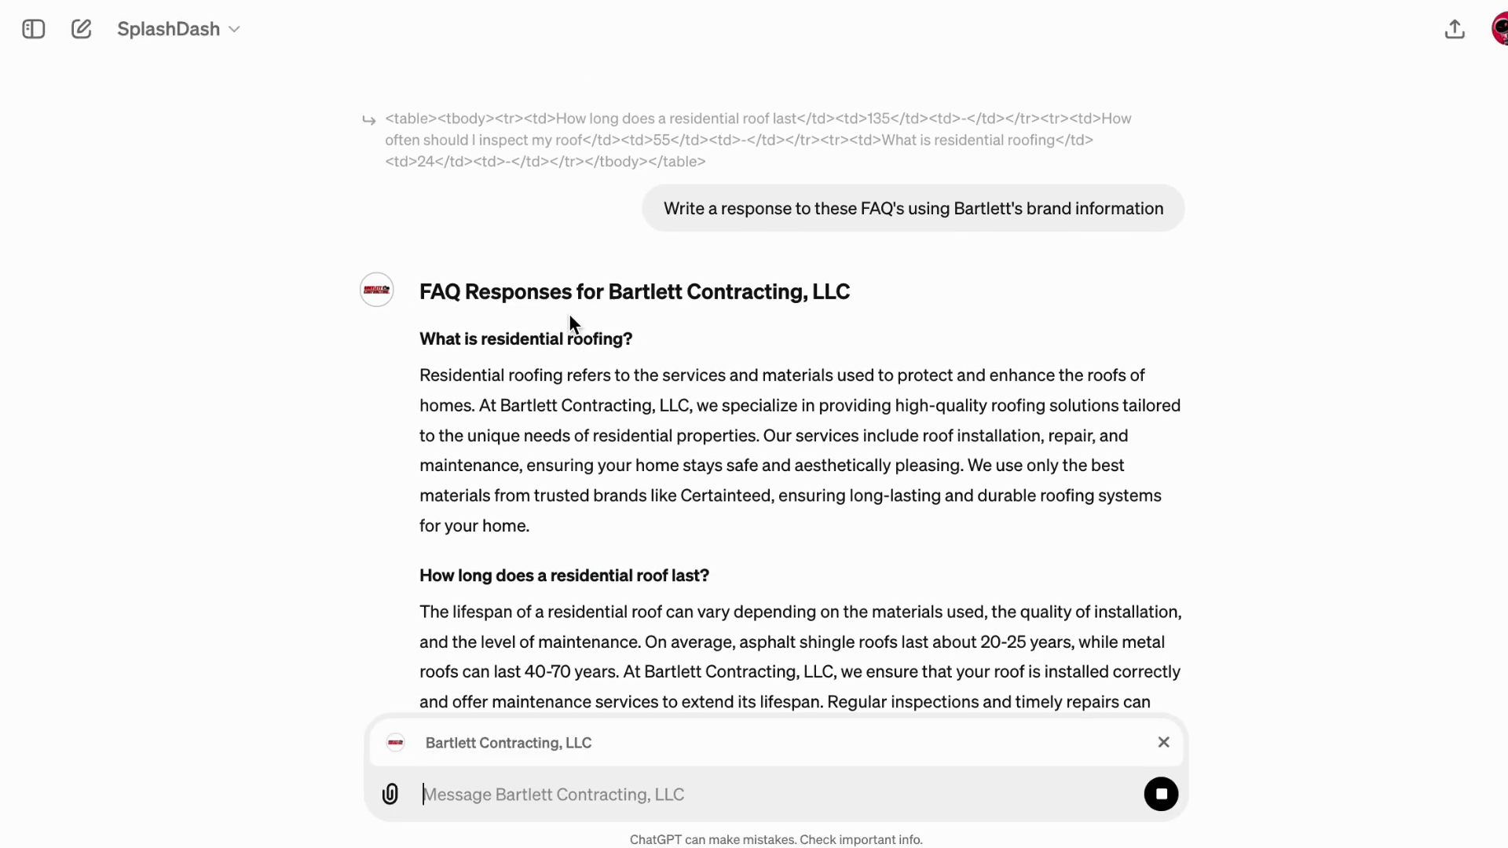
scroll(569, 314, "up", 1)
left_click_drag(418, 357, 686, 367)
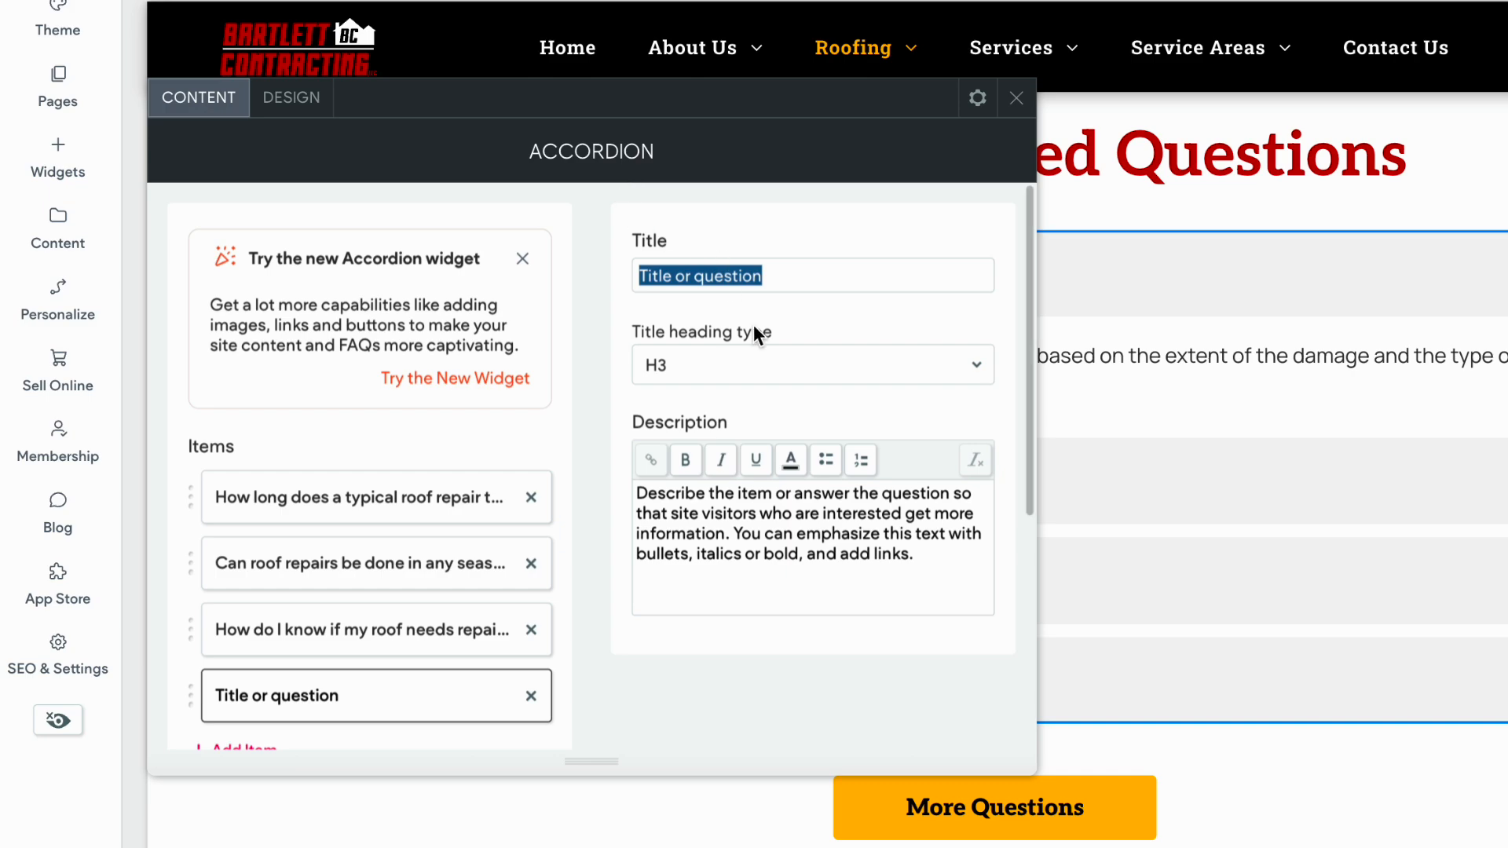
type("What is residential roofing?")
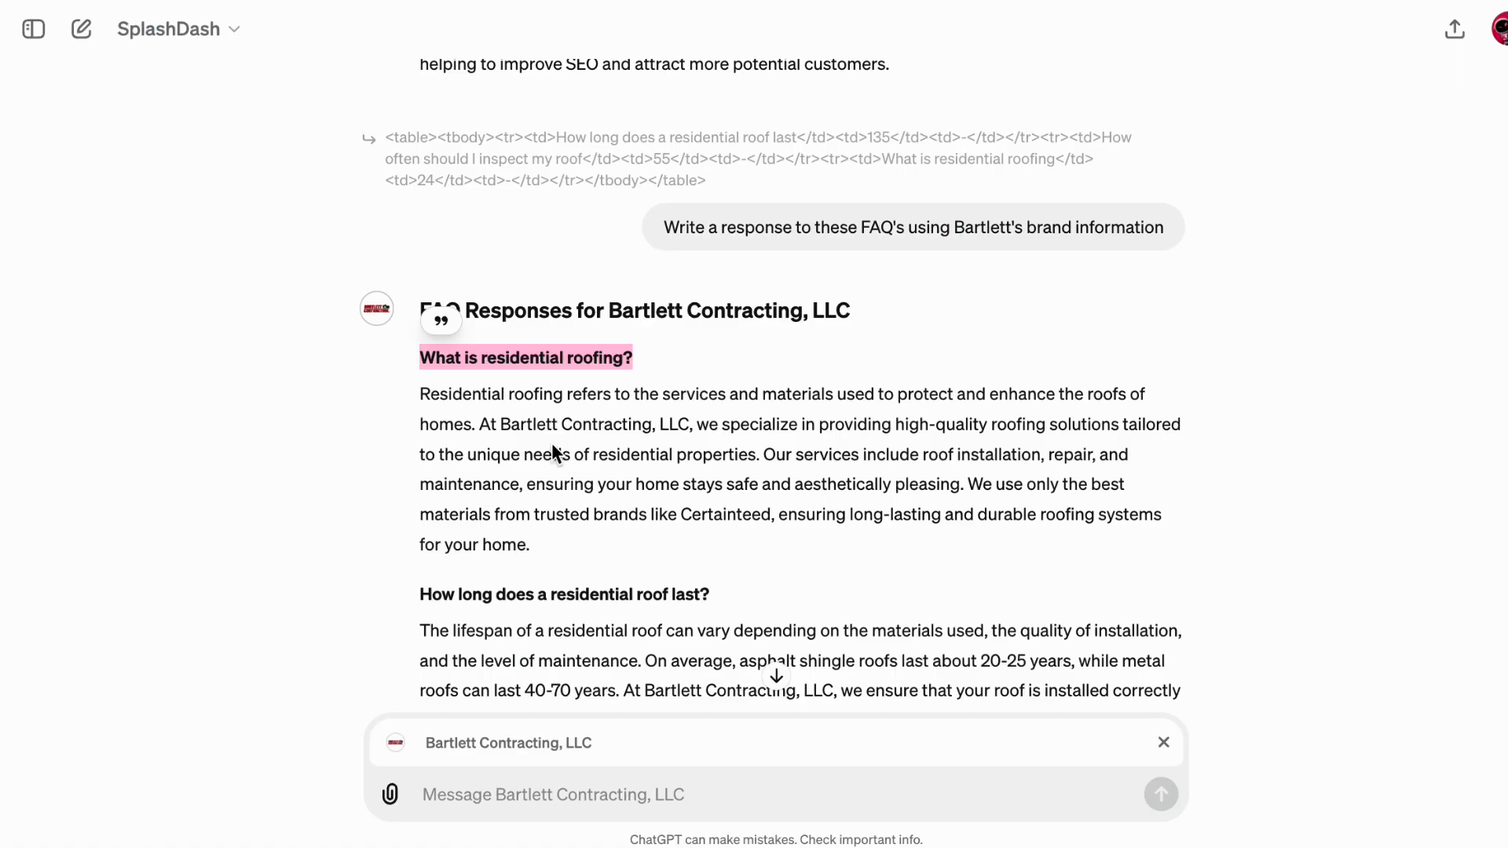
Copy ChatGPT's answer to "What is residential roofing?" into the new accordion item's description and close the accordion settings.
triple_click(518, 461)
key("ctrl+c")
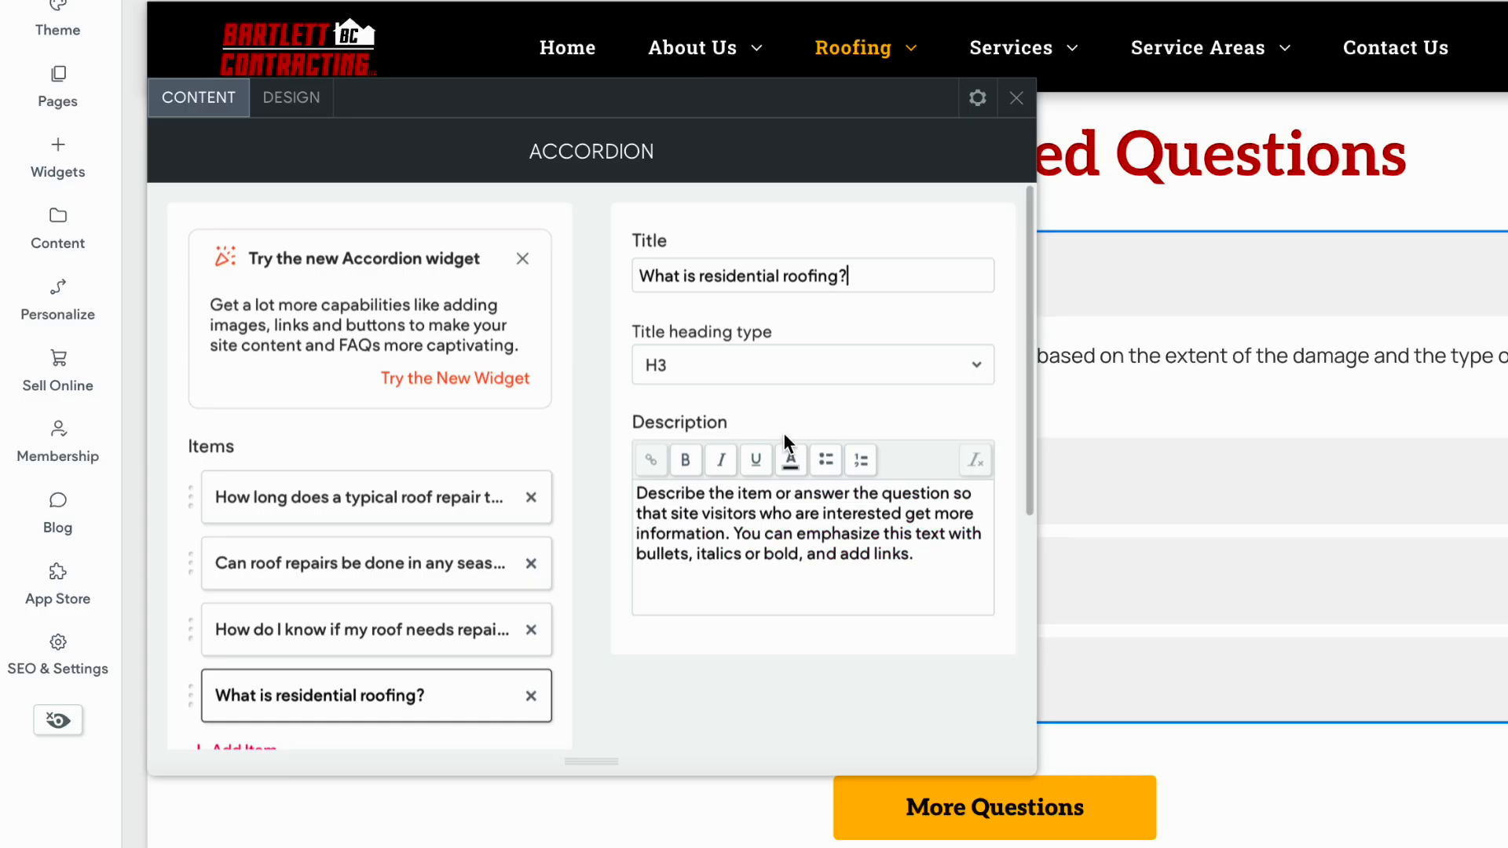
left_click(773, 553)
key("ctrl+v")
key("BackSpace")
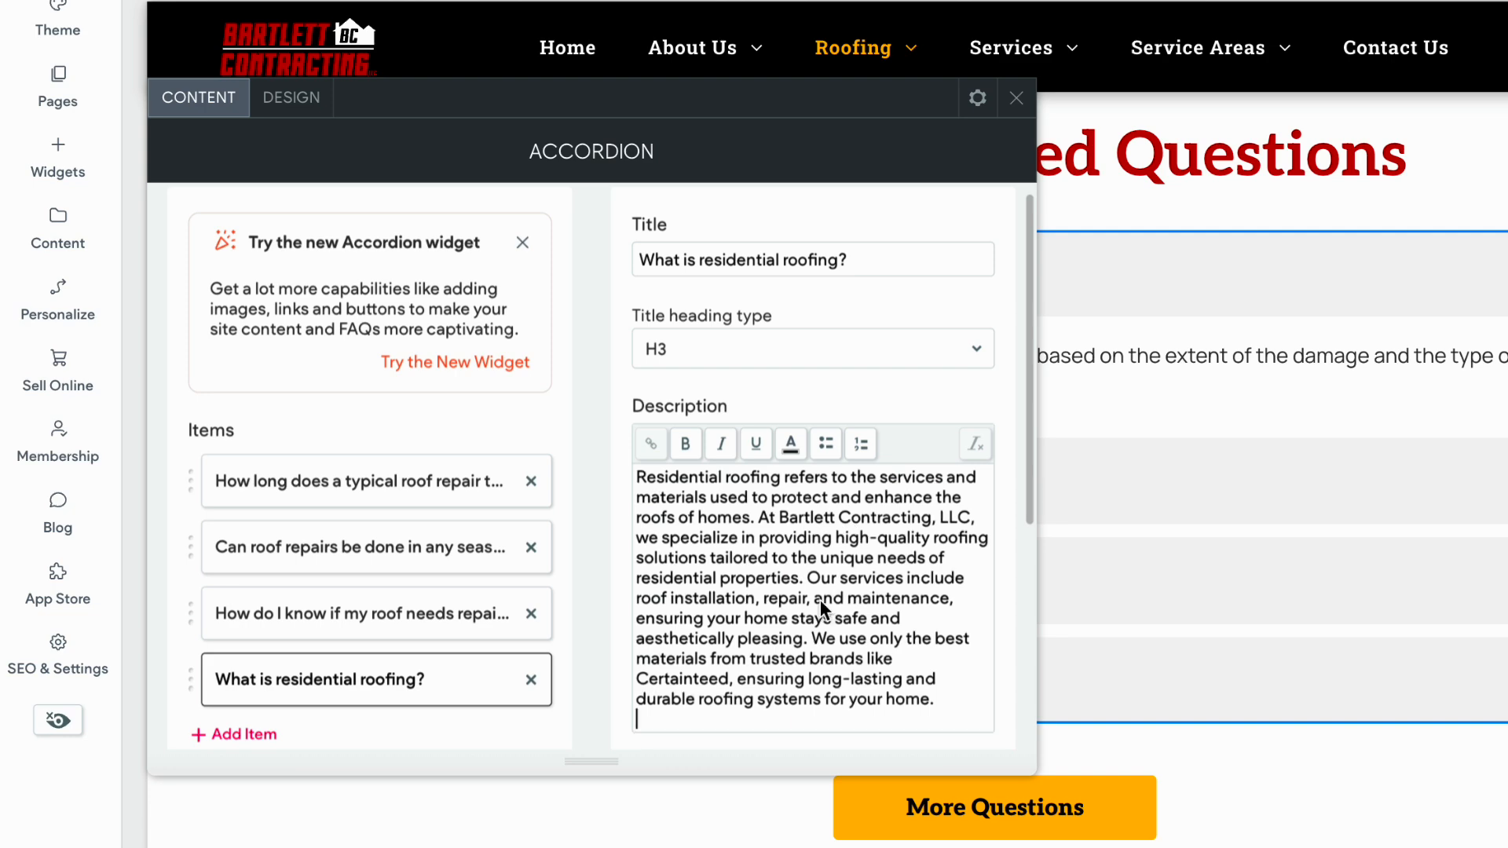
left_click(1017, 97)
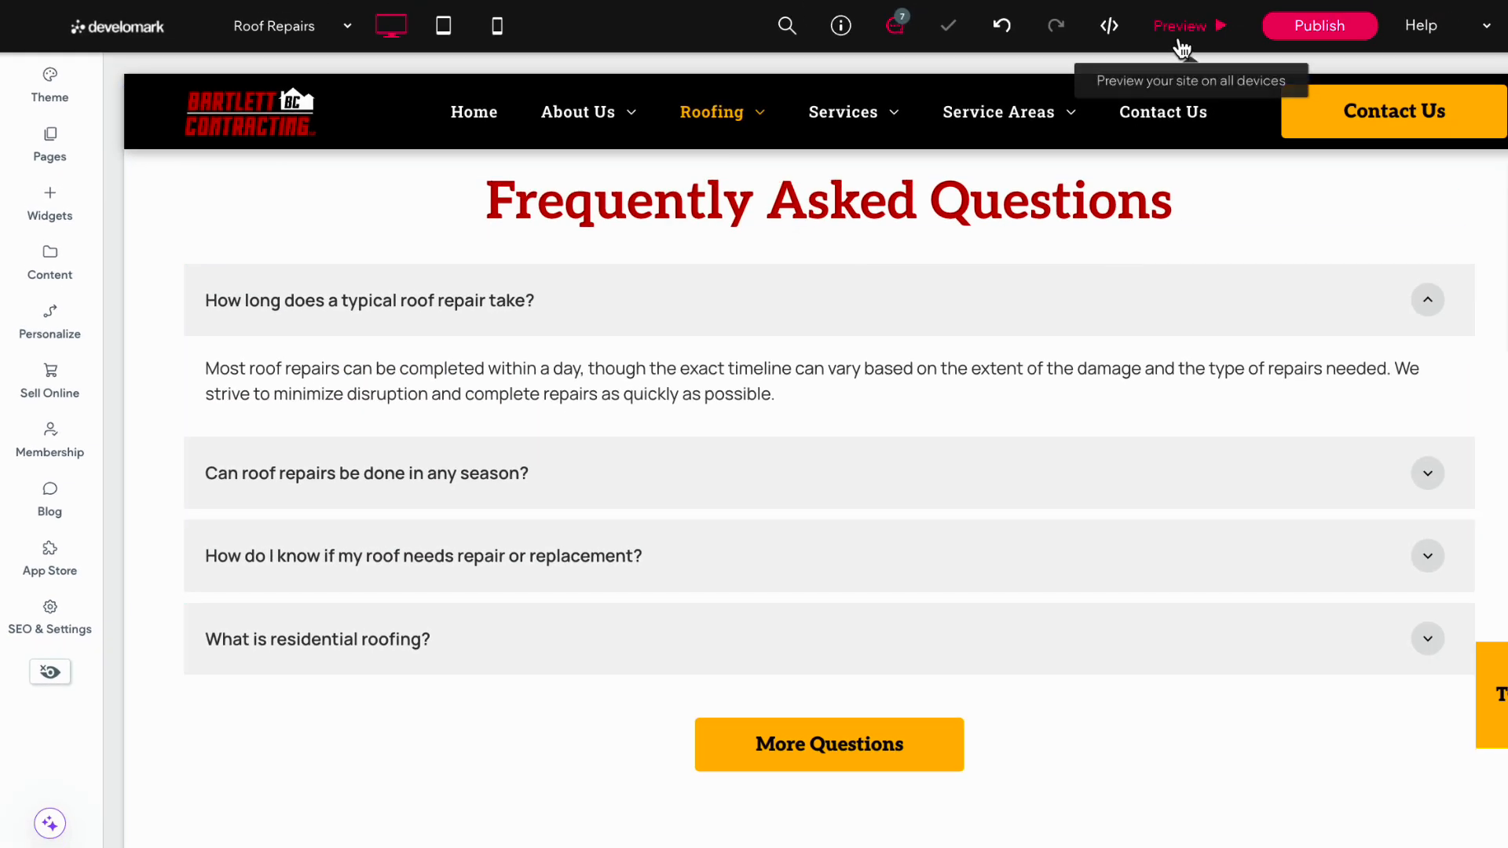
Preview the Roof Repairs page, expand the "What is residential roofing?" question and return to the editor.
left_click(1180, 30)
left_click(737, 503)
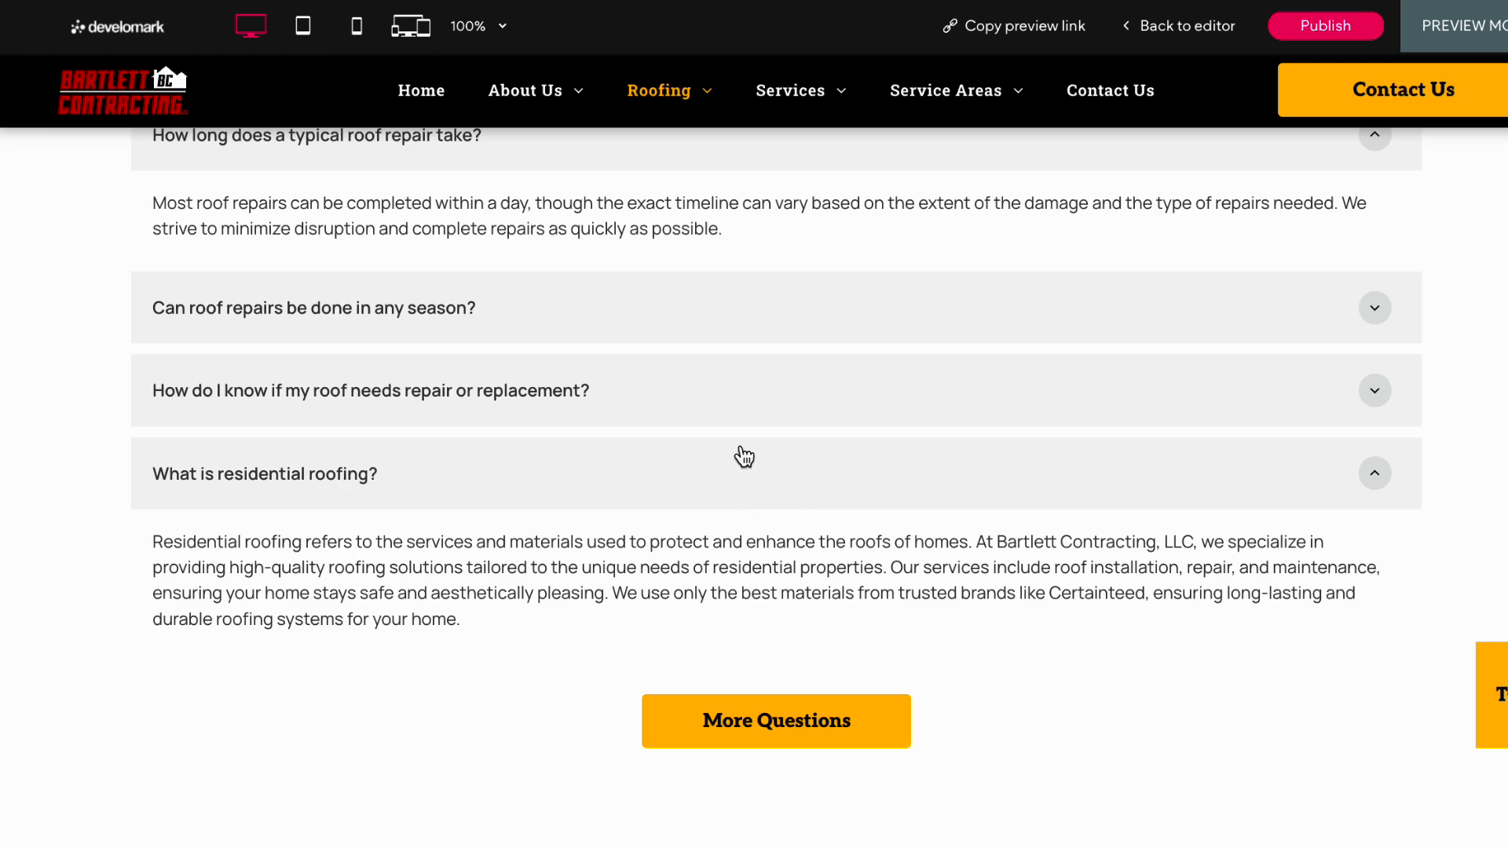
left_click(1170, 26)
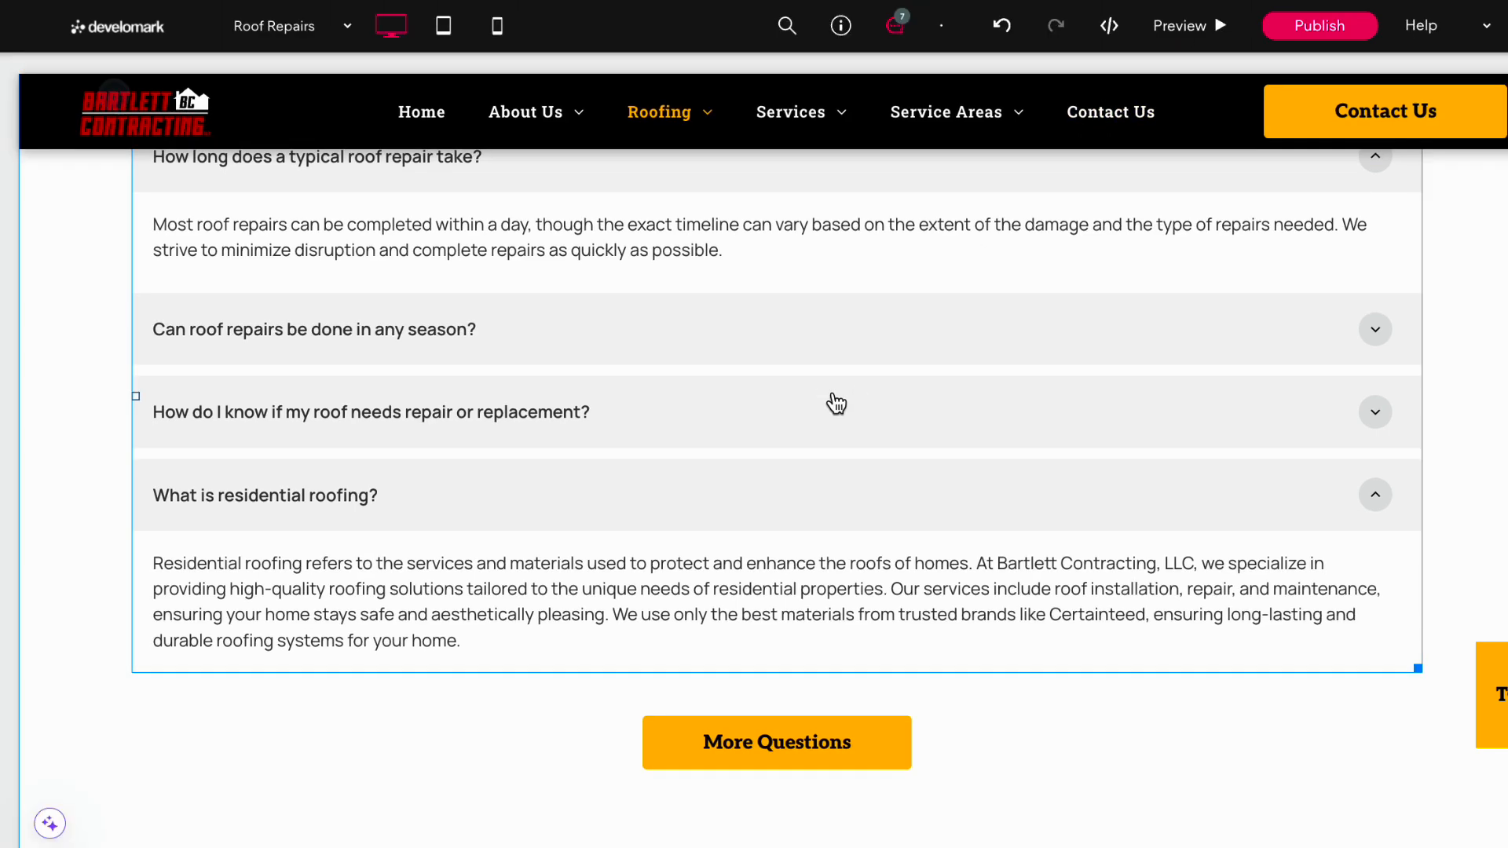
Delete the "What is residential roofing?" item from the FAQ accordion and close its settings.
left_click(425, 488)
scroll(407, 516, "down", 3)
left_click(443, 537)
left_click(477, 154)
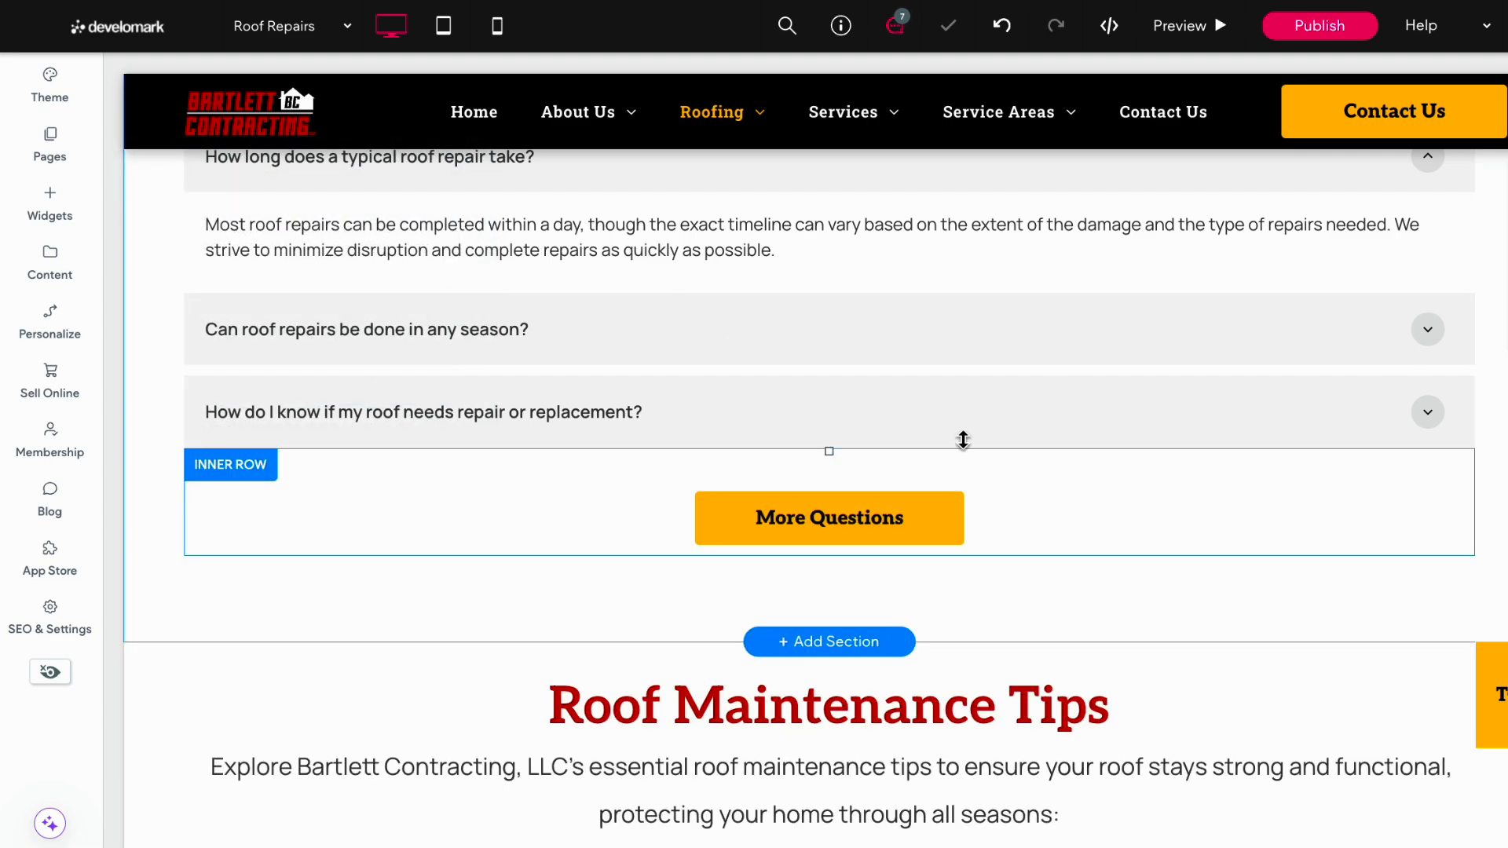
scroll(1119, 88, "up", 2)
left_click(1190, 26)
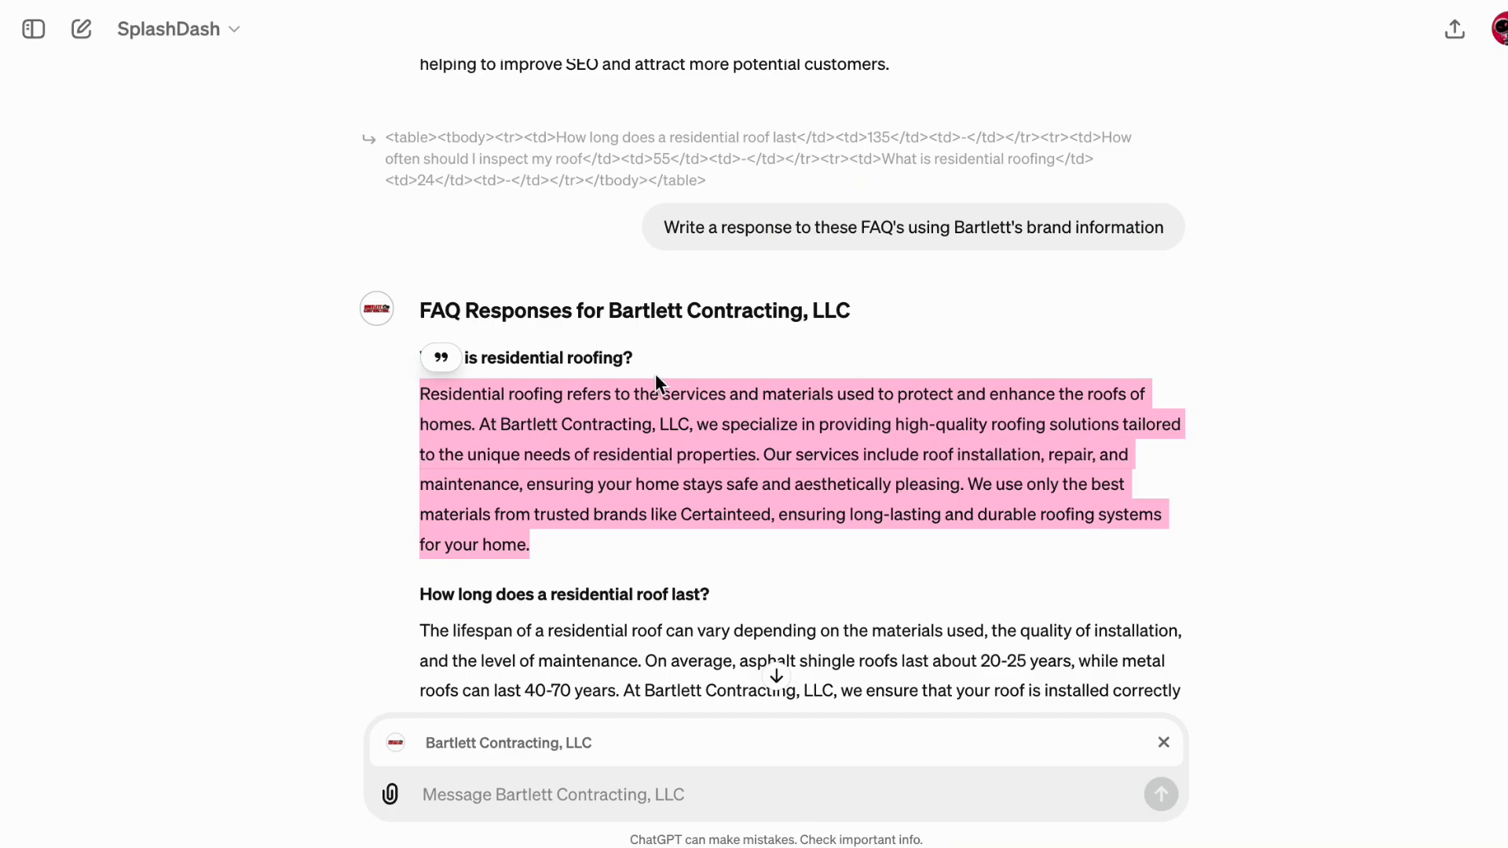
Switch to ChatGPT and review the question-based content ideas, especially the "Roofing Maintenance and Inspection" questions.
left_click(781, 697)
scroll(922, 451, "down", 3)
scroll(922, 450, "up", 10)
scroll(922, 450, "up", 15)
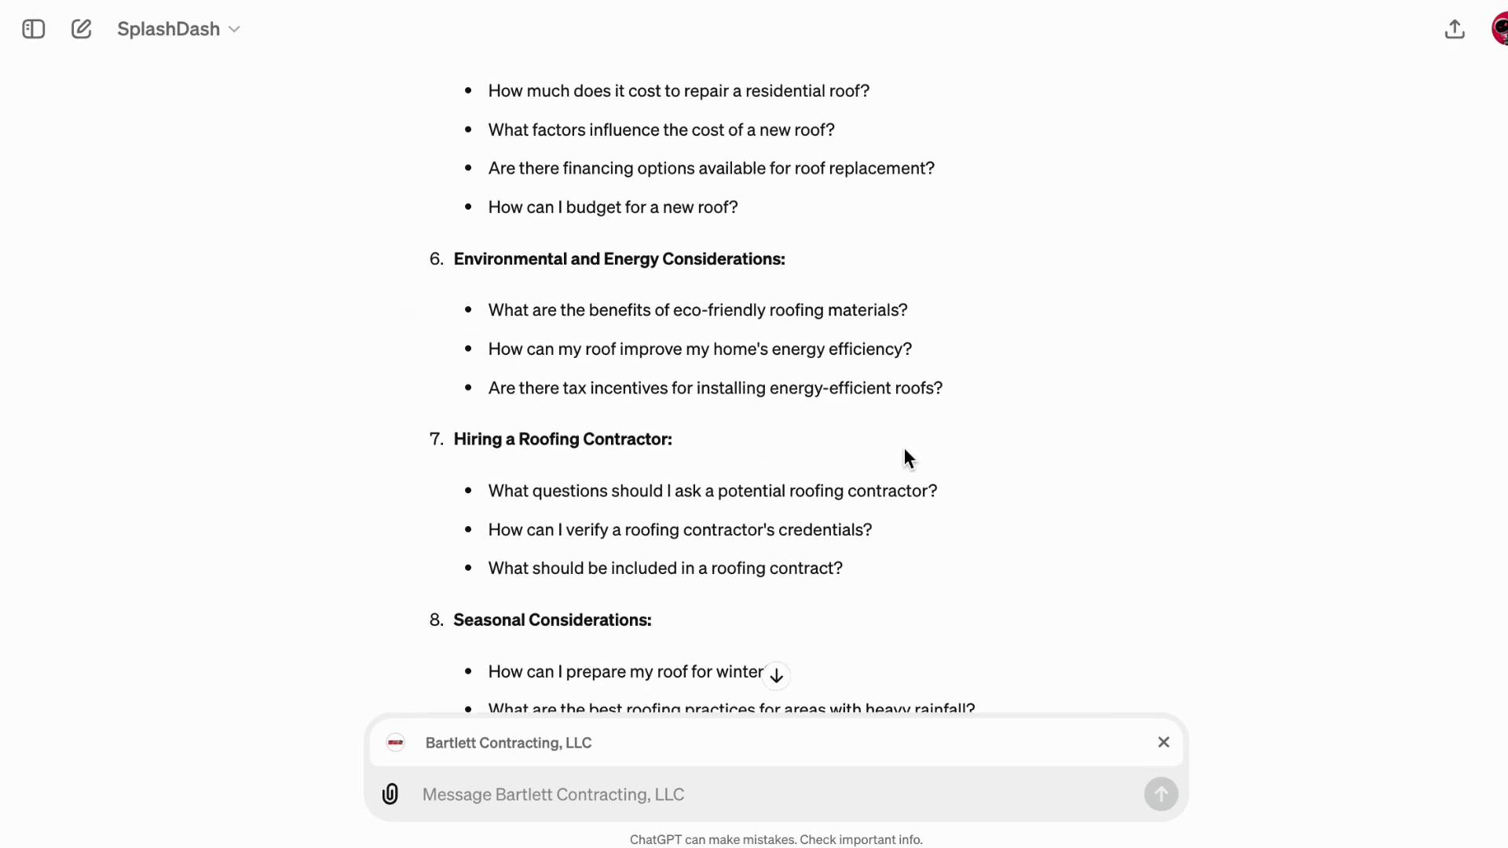
scroll(803, 444, "up", 10)
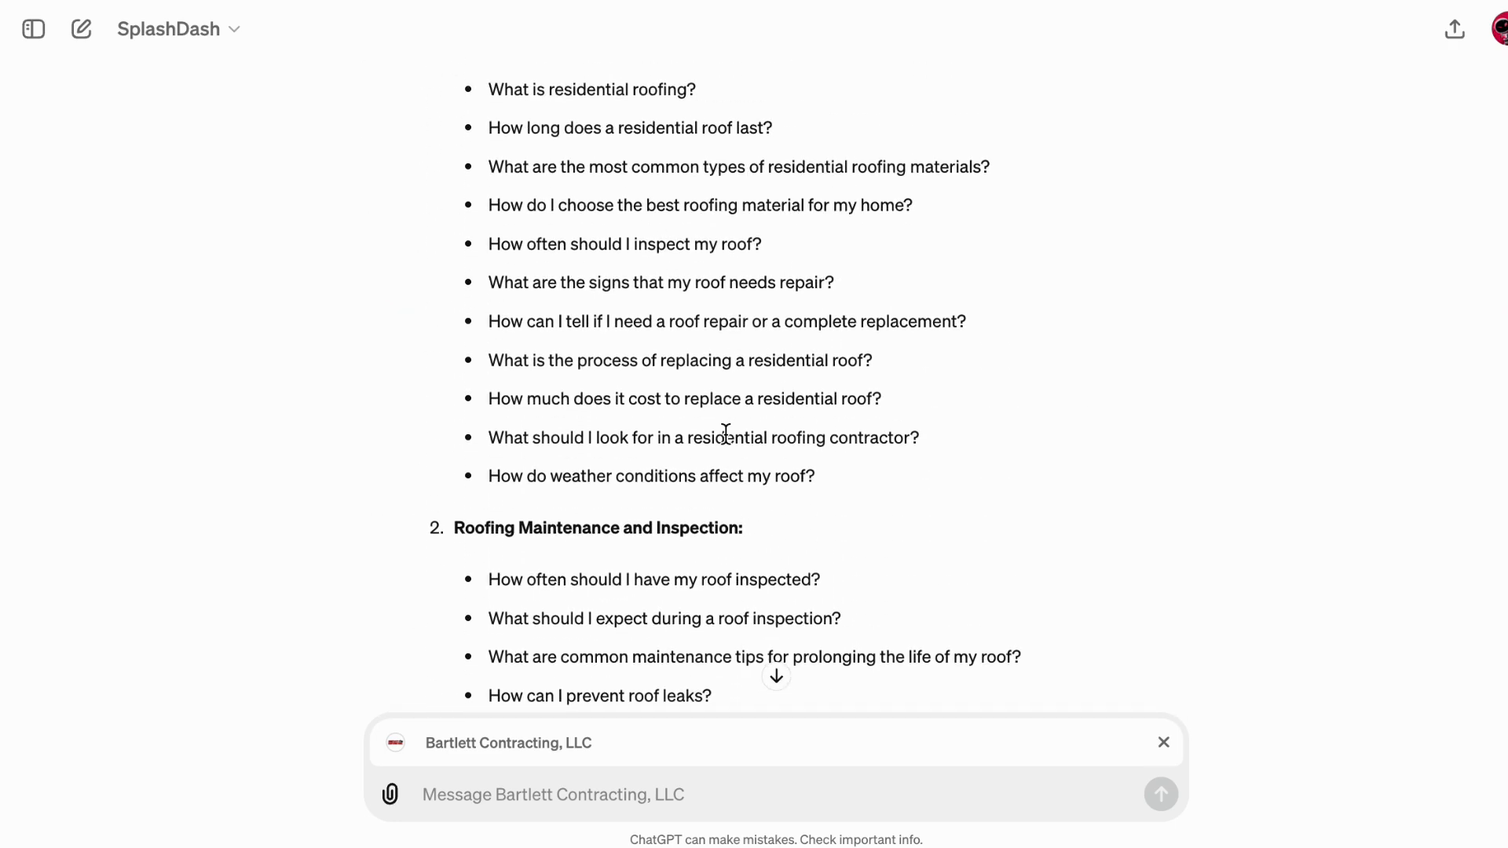
scroll(724, 431, "down", 3)
left_click_drag(488, 339, 874, 494)
scroll(842, 516, "down", 4)
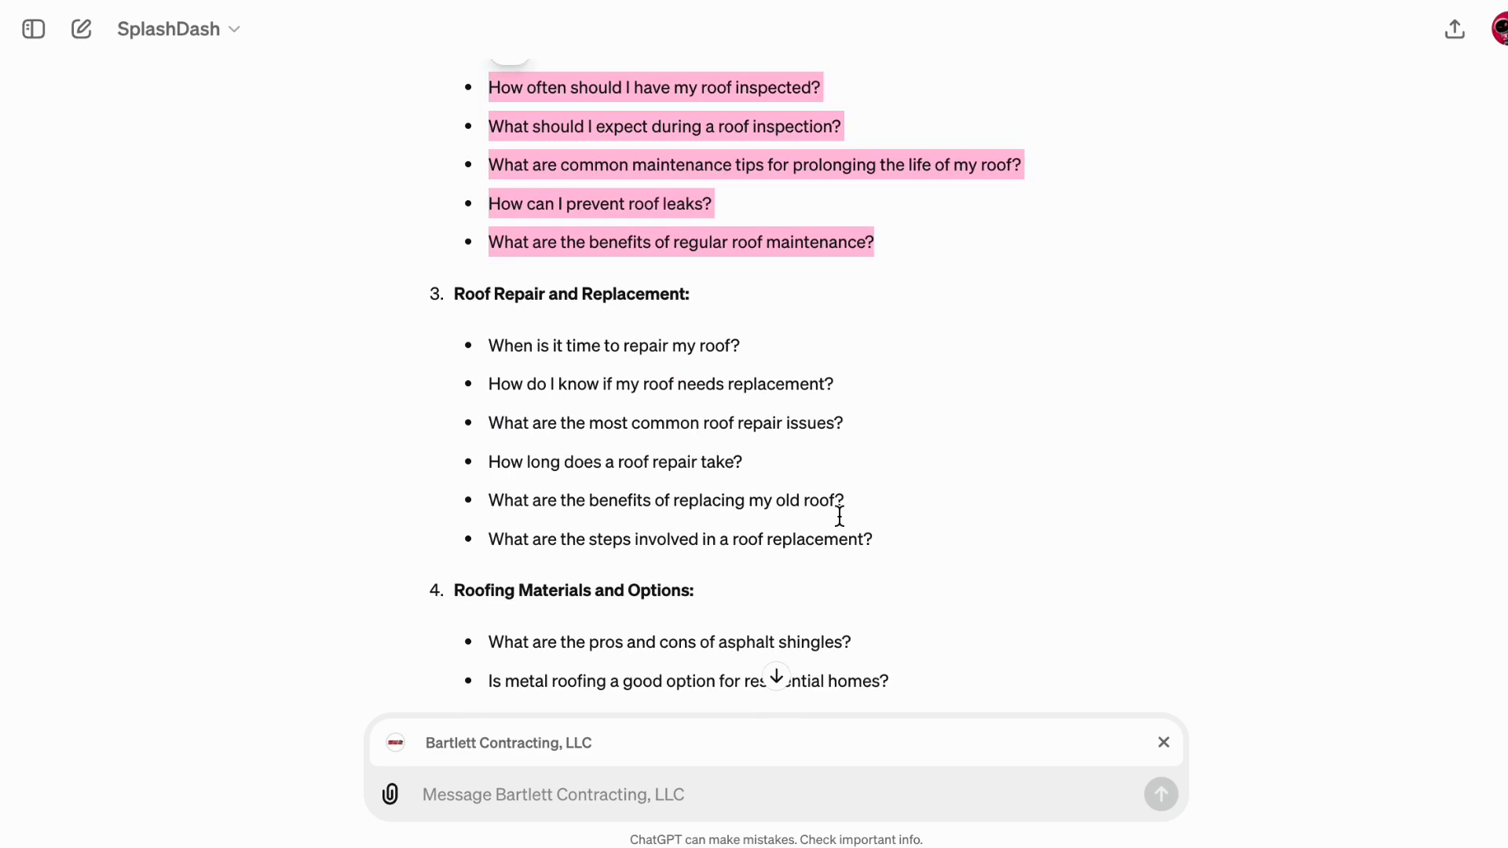
Quote all the "Roof Repair and Replacement" questions in a reply.
left_click_drag(440, 279, 872, 472)
scroll(893, 464, "up", 3)
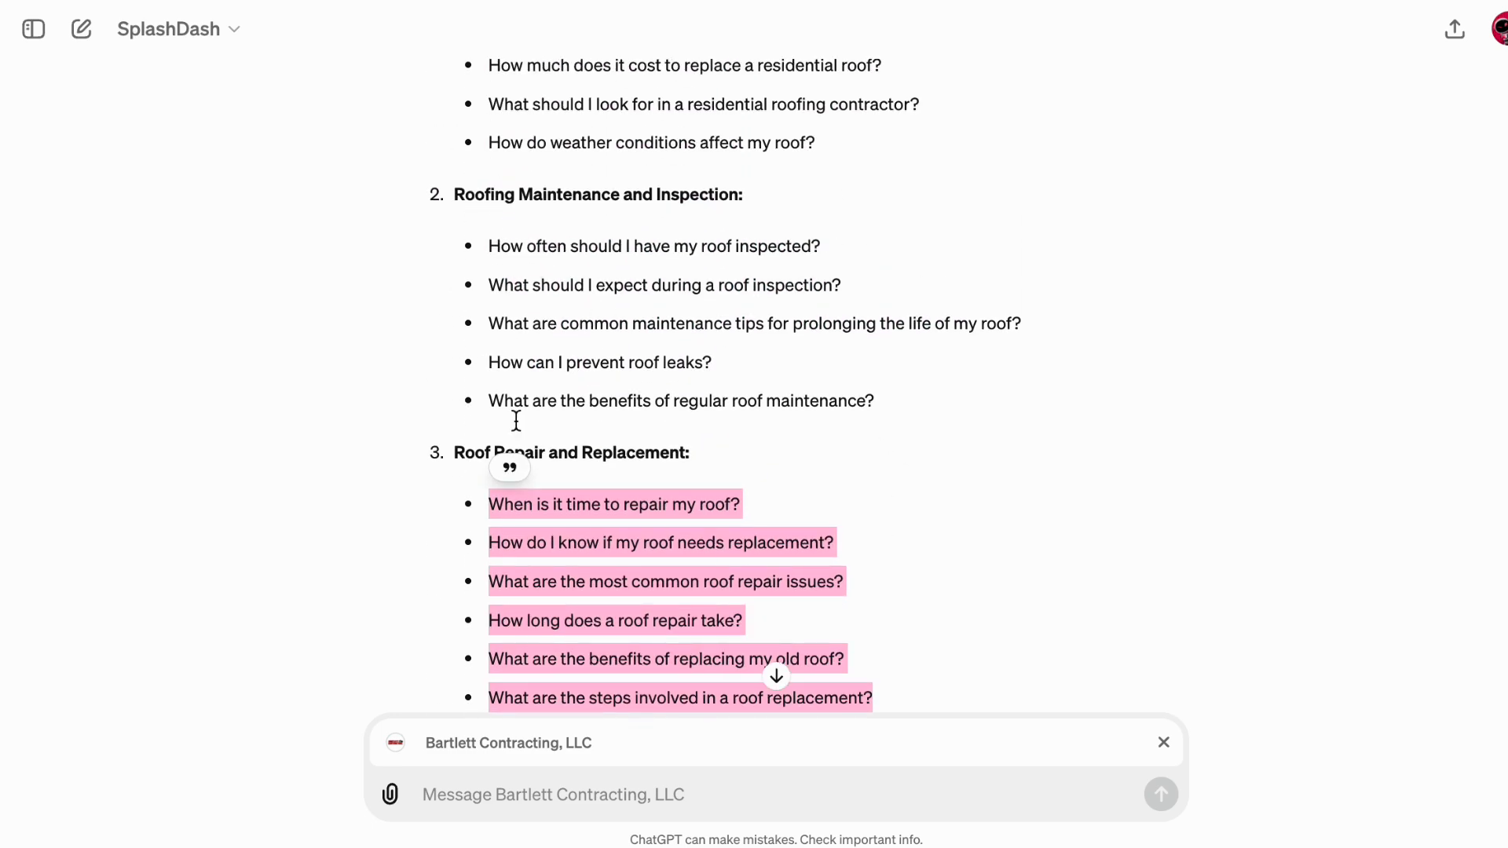
scroll(577, 410, "down", 3)
left_click(510, 266)
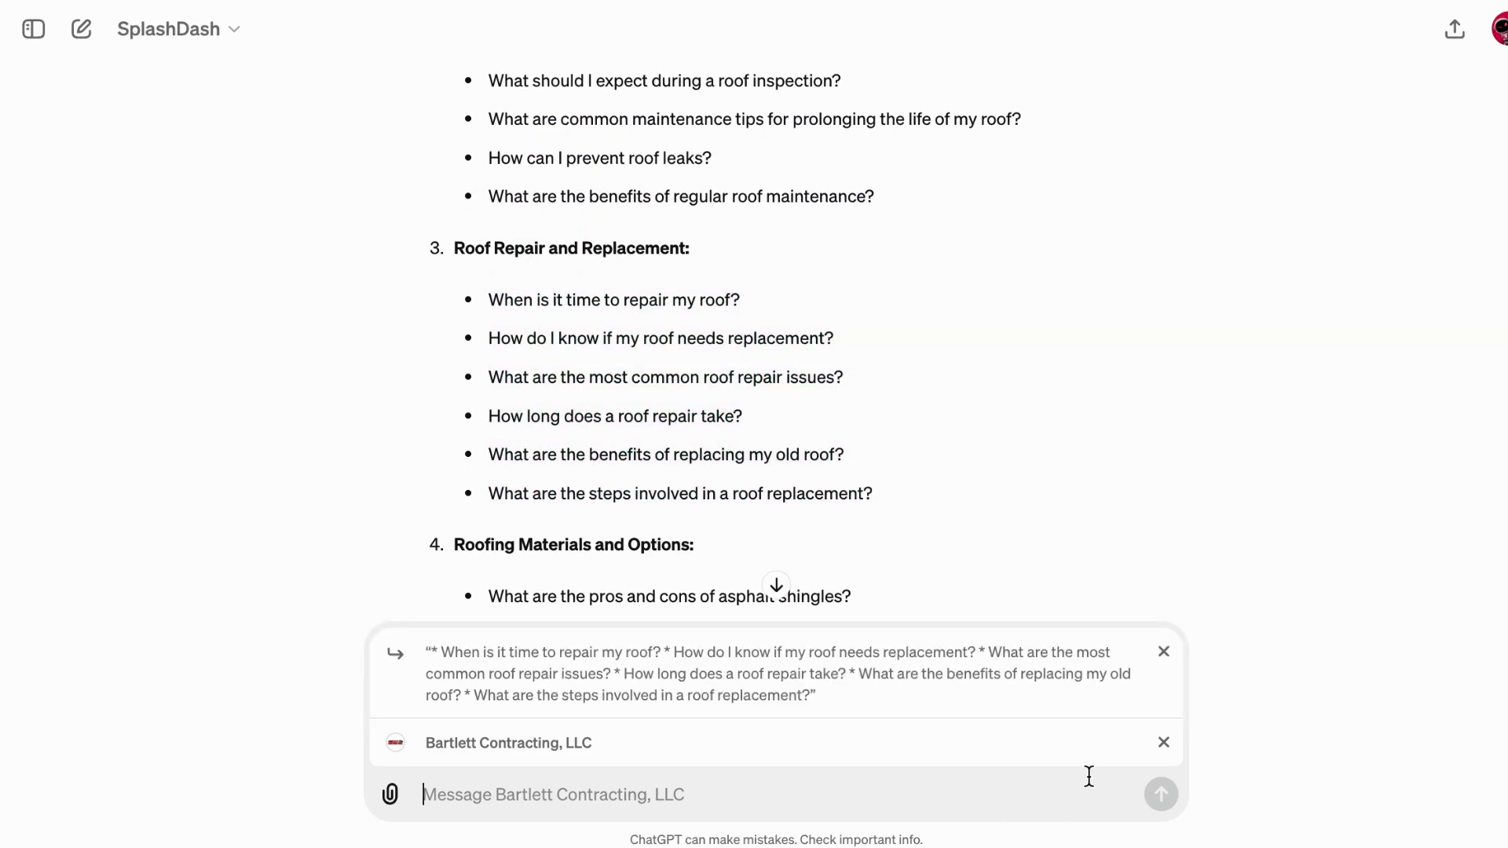
Replace the Bartlett Contracting, LLC mention with SplashDash (Keywords), leaving the message text empty.
left_click(1165, 743)
type("@keywor")
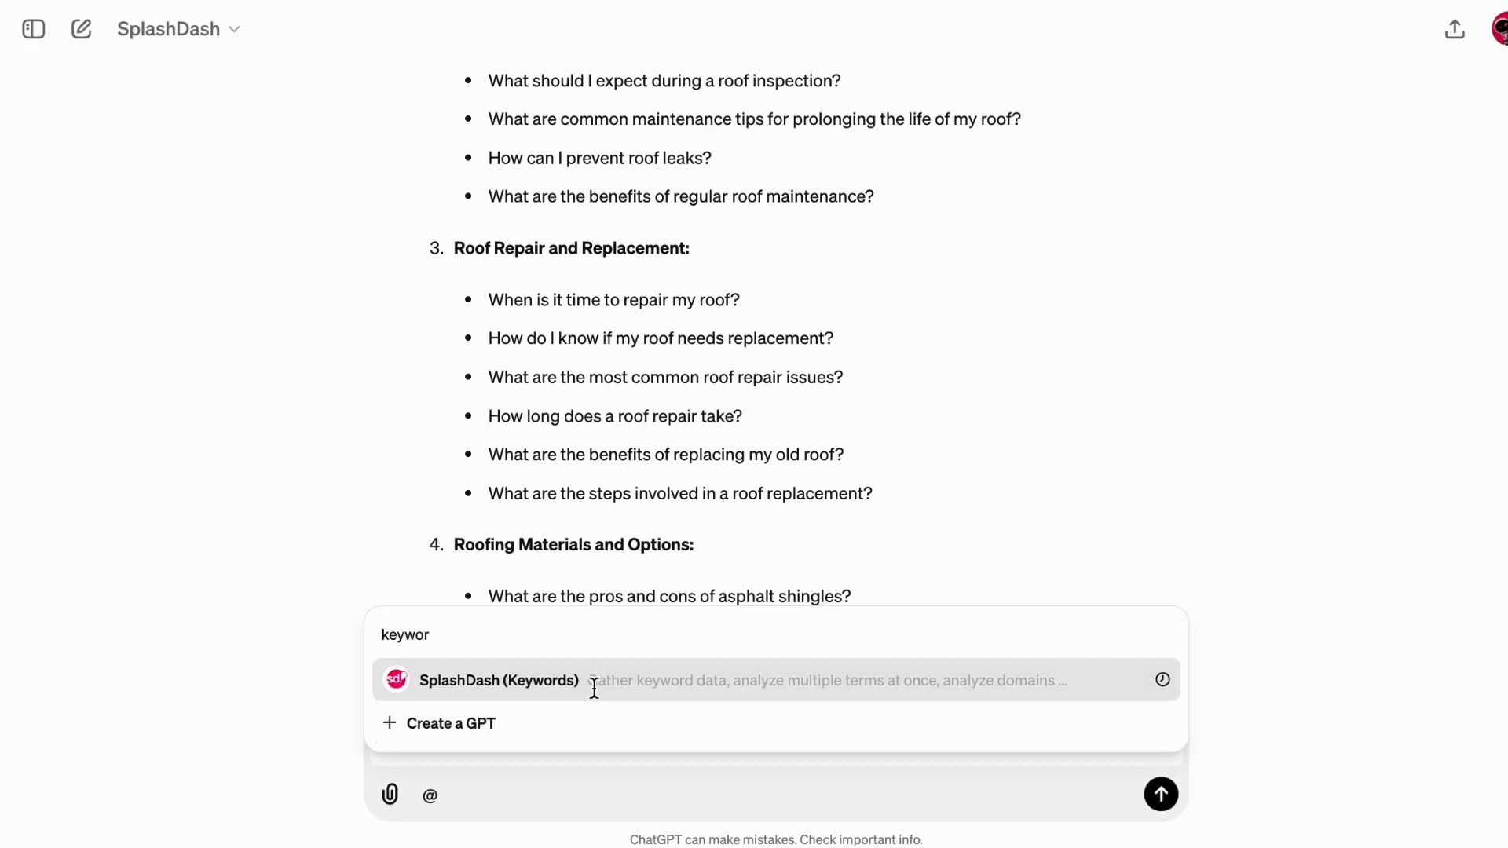
left_click(595, 688)
type("Residential roofing refers to the services and materials used to protect and enhance the roofs of homes. At Bartlett Contracting, LLC, we specialize in providing high-quality roofing solutions tailored to the unique needs of residential properties. Our services include roof installation, repair, and maintenance, ensuring your home stays safe and aesthetically pleasing. We use only the best materials from trusted brands like Certainteed, ensuring long-lasting and durable roofing systems for your home.")
key("super+z")
Copy the earlier prompt "Perform keyword research, return volume, term, cpc, highest to lowest volume" into the message box.
scroll(751, 463, "up", 10)
scroll(751, 461, "up", 15)
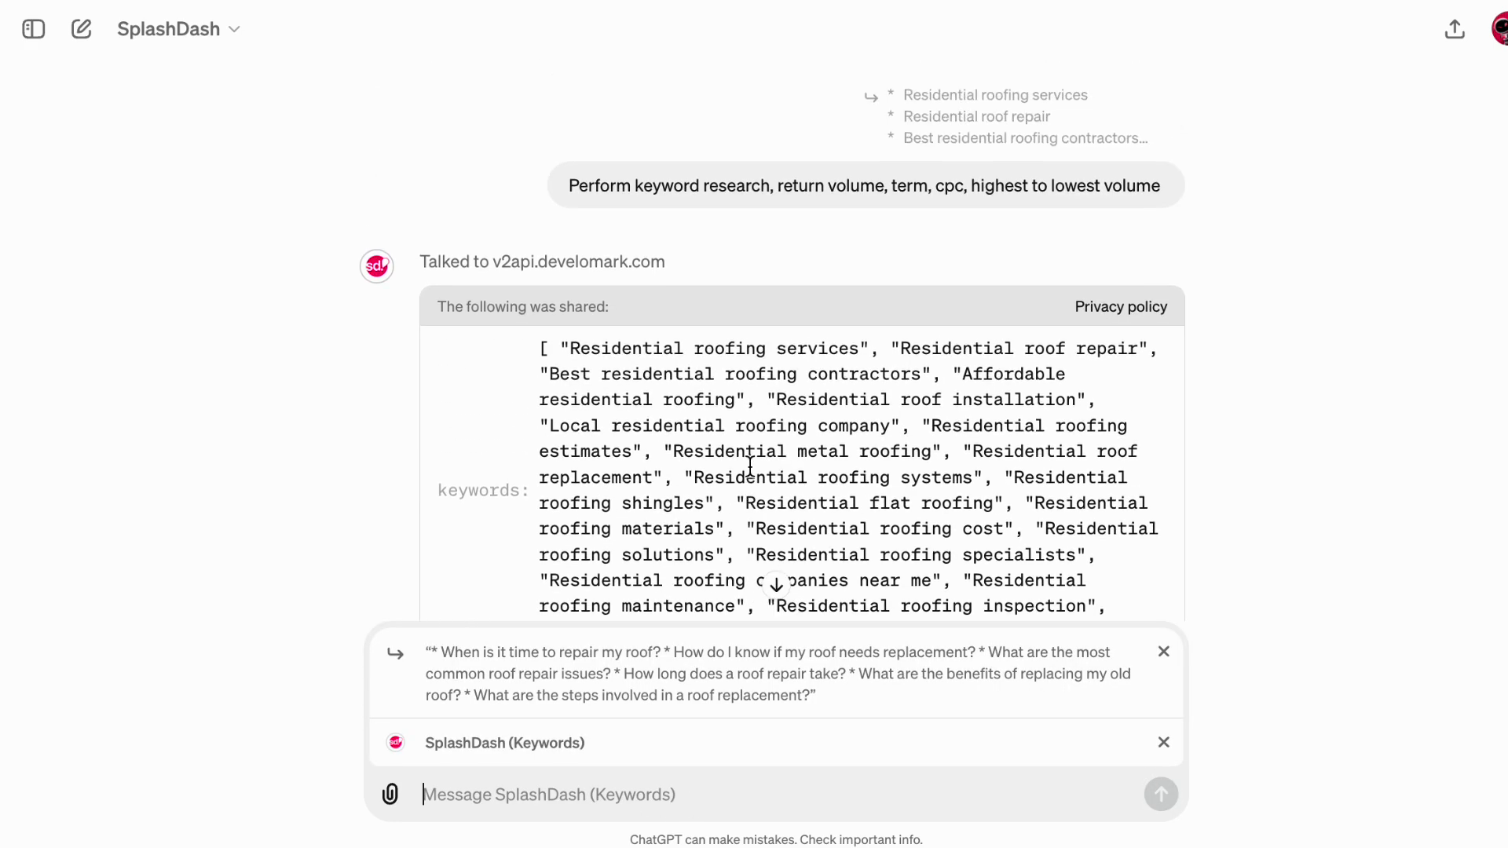
triple_click(695, 325)
key("super+c")
left_click(645, 757)
key("super+v")
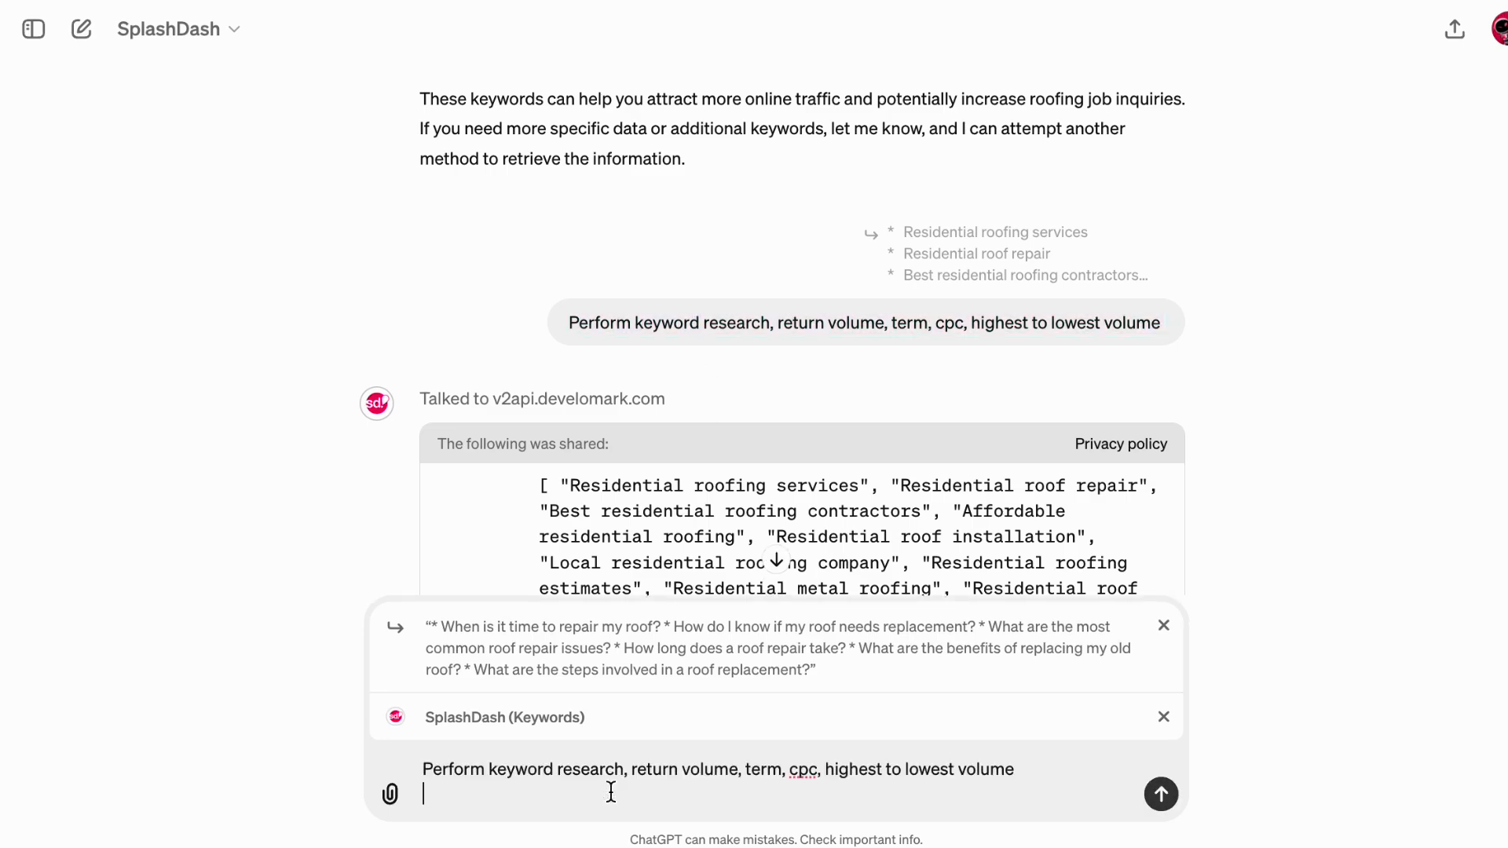
Send the keyword research prompt for the quoted roof repair questions and allow the connection to v2api.develomark.com.
key("Return")
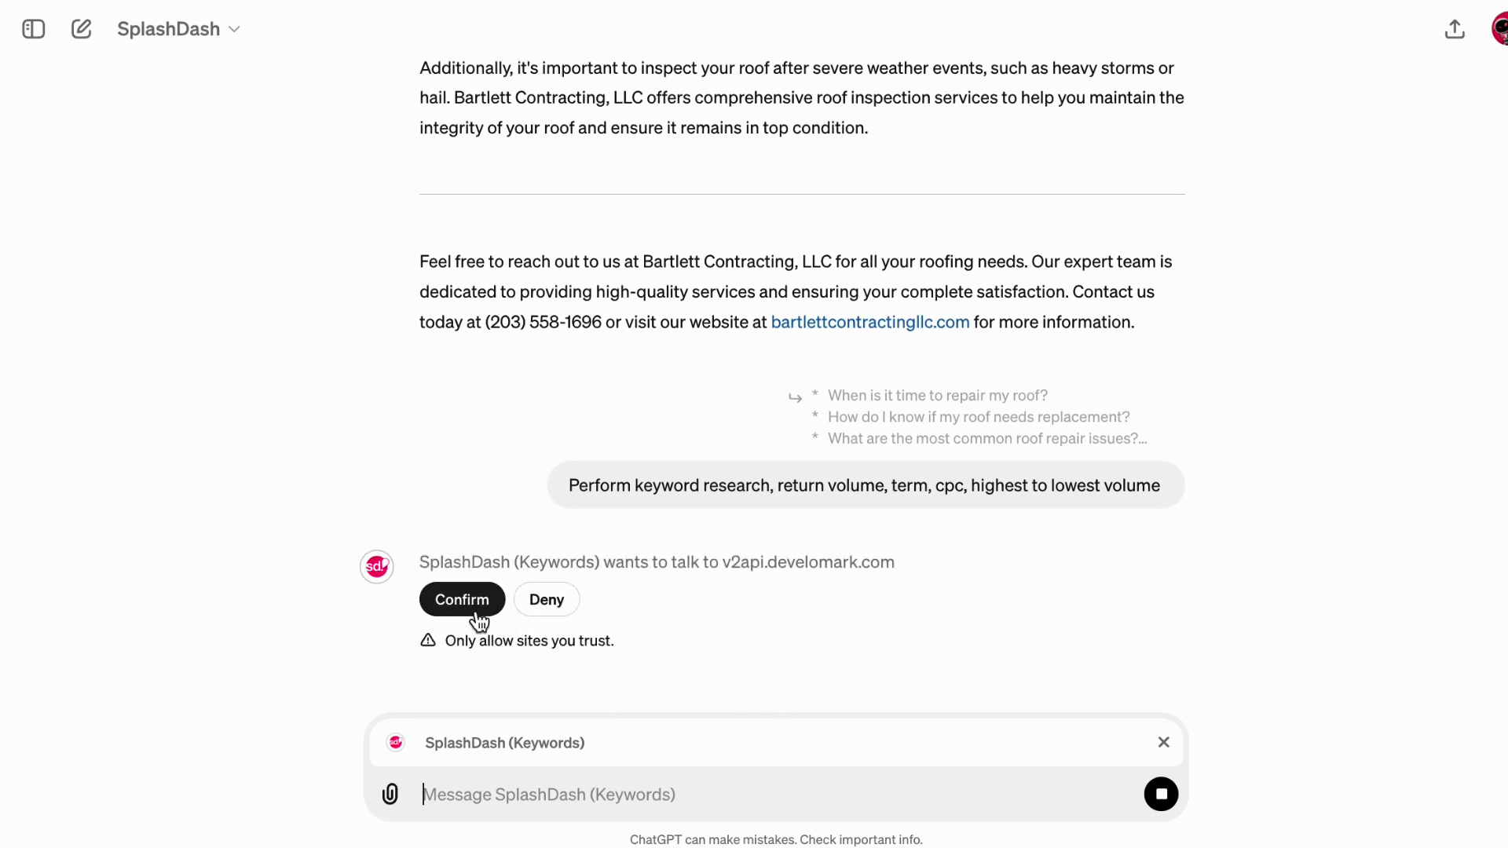
left_click(491, 615)
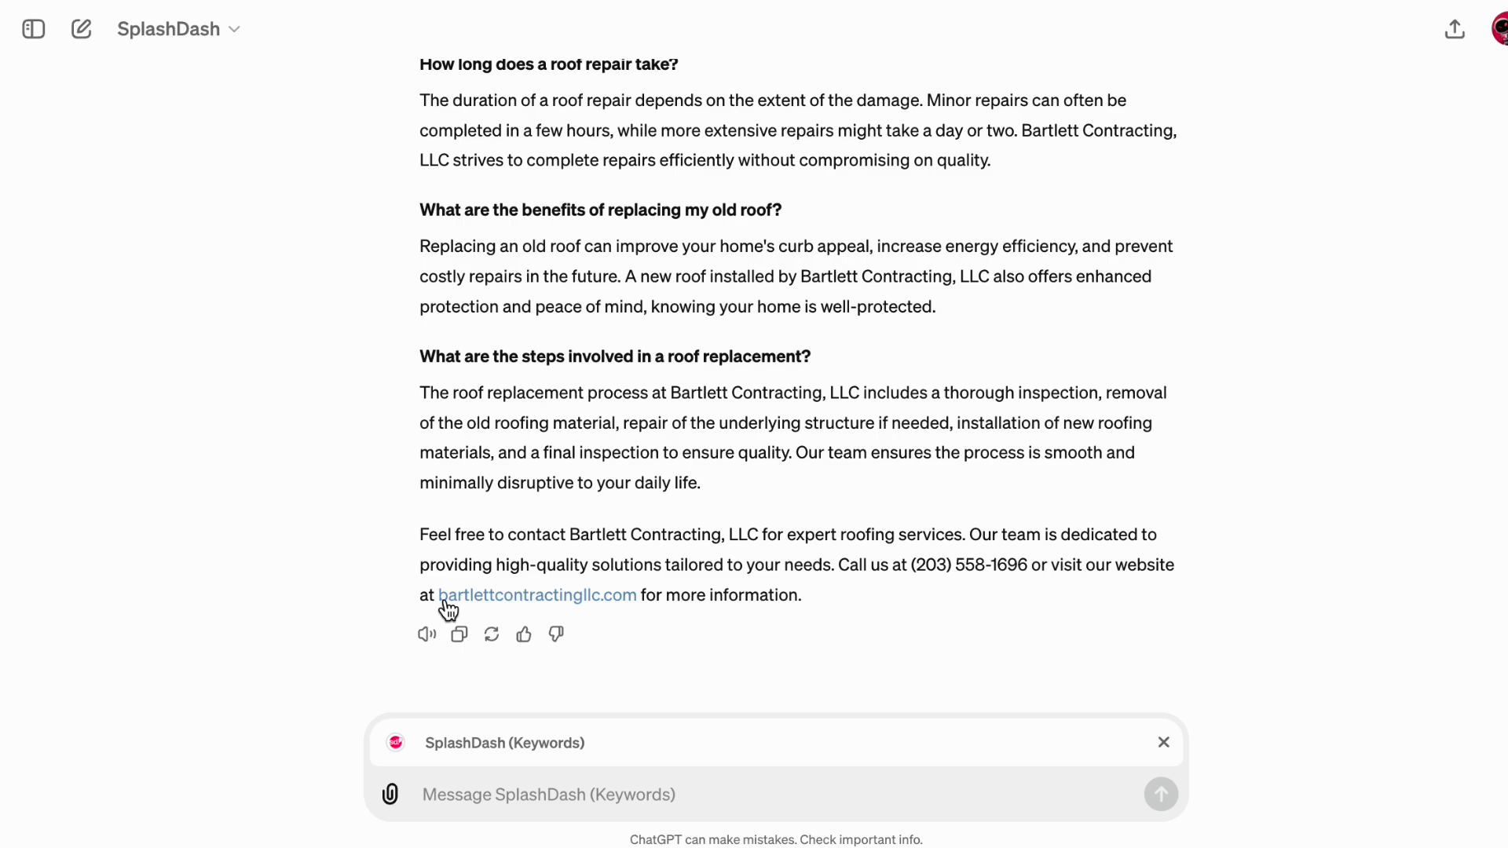
Find the list of Bartlett Contracting, LLC services earlier in the conversation and quote the Decks item with its description in a reply.
scroll(667, 616, "up", 20)
scroll(661, 613, "up", 20)
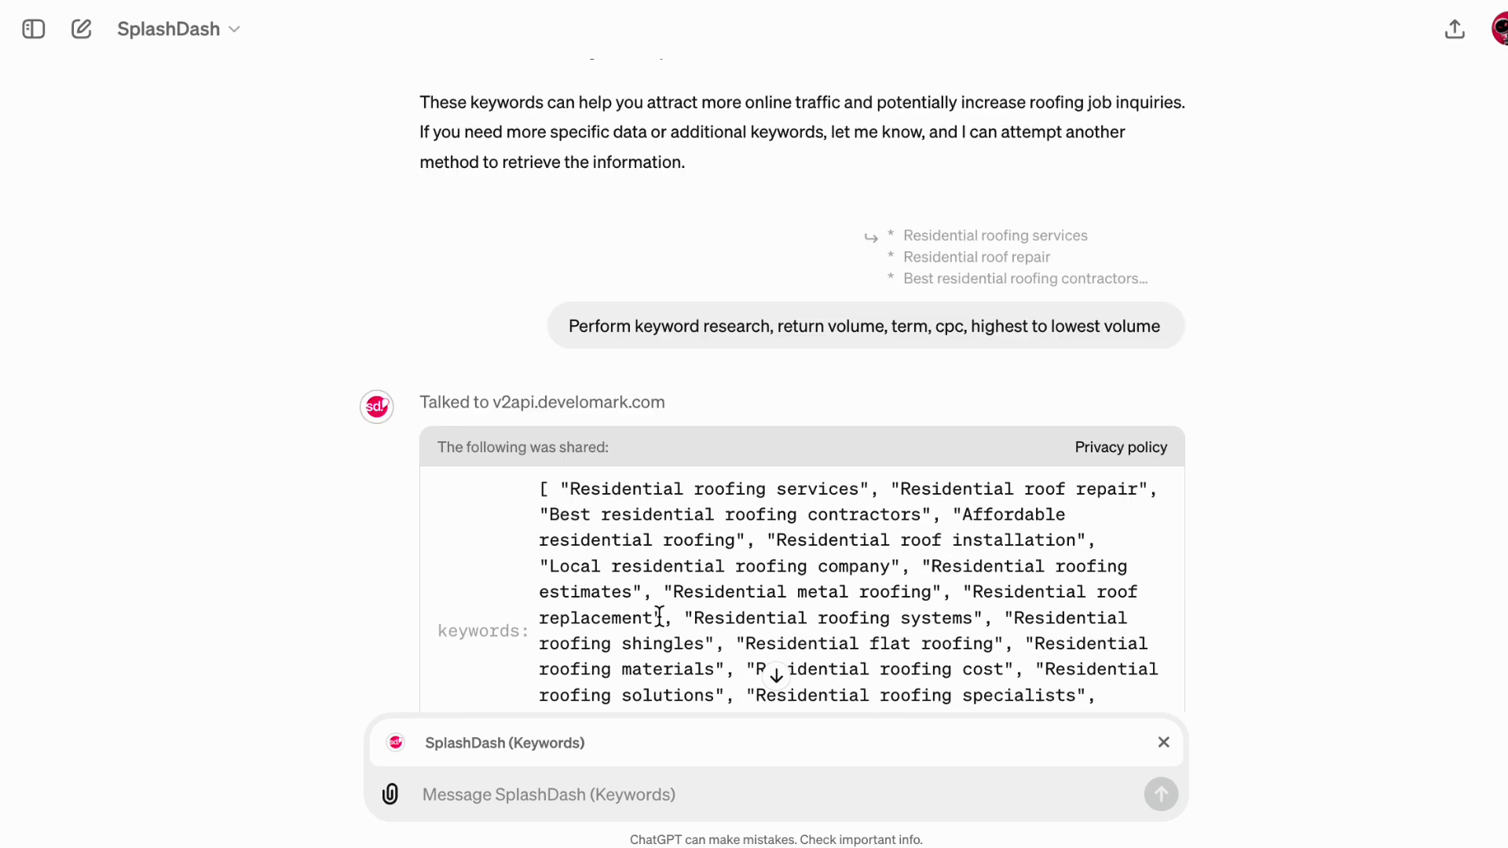
scroll(659, 617, "up", 2)
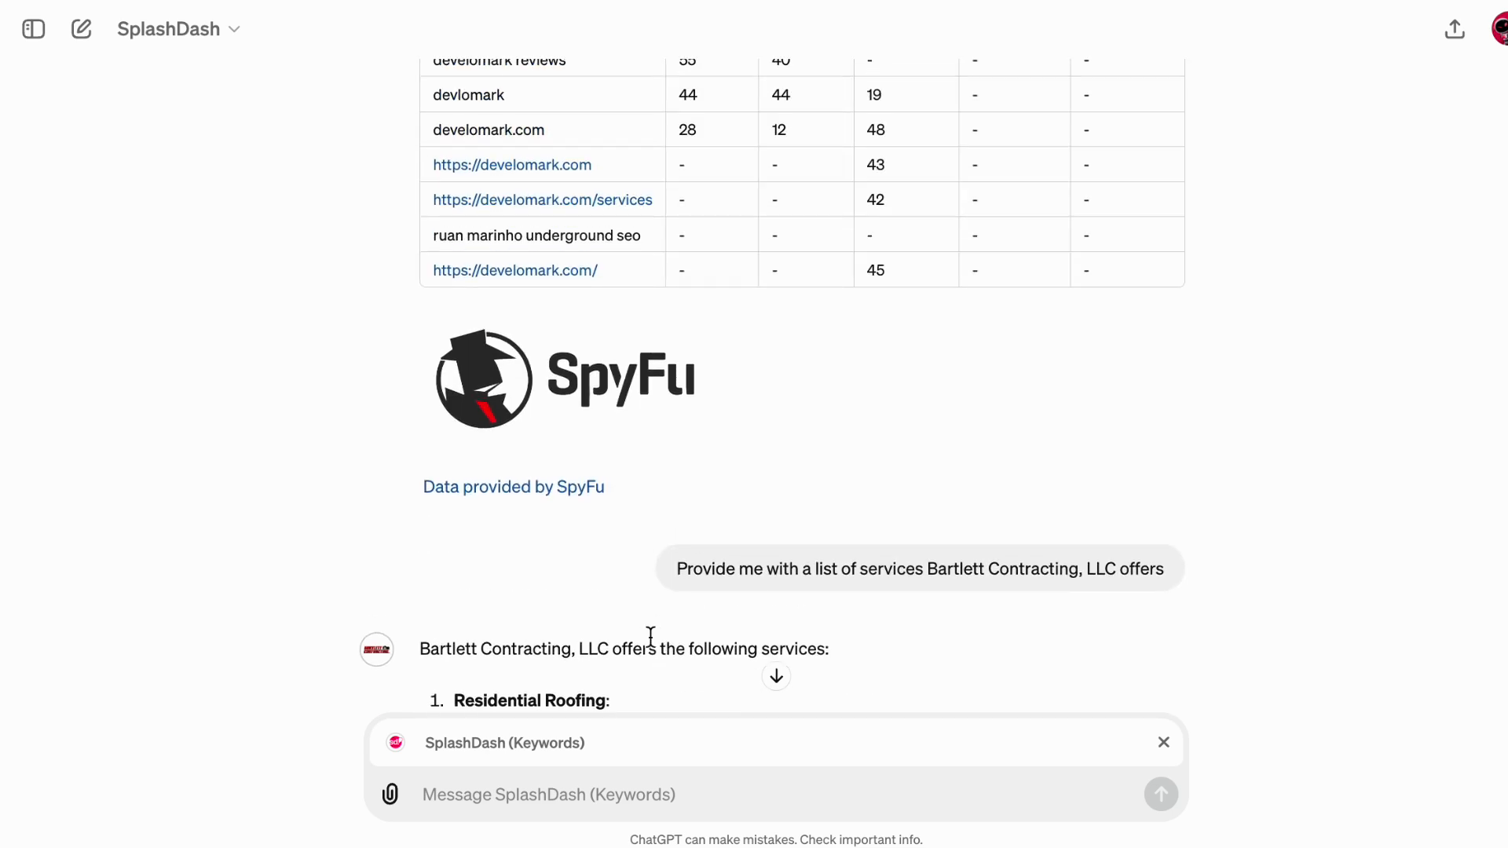
scroll(649, 633, "down", 3)
scroll(581, 556, "down", 3)
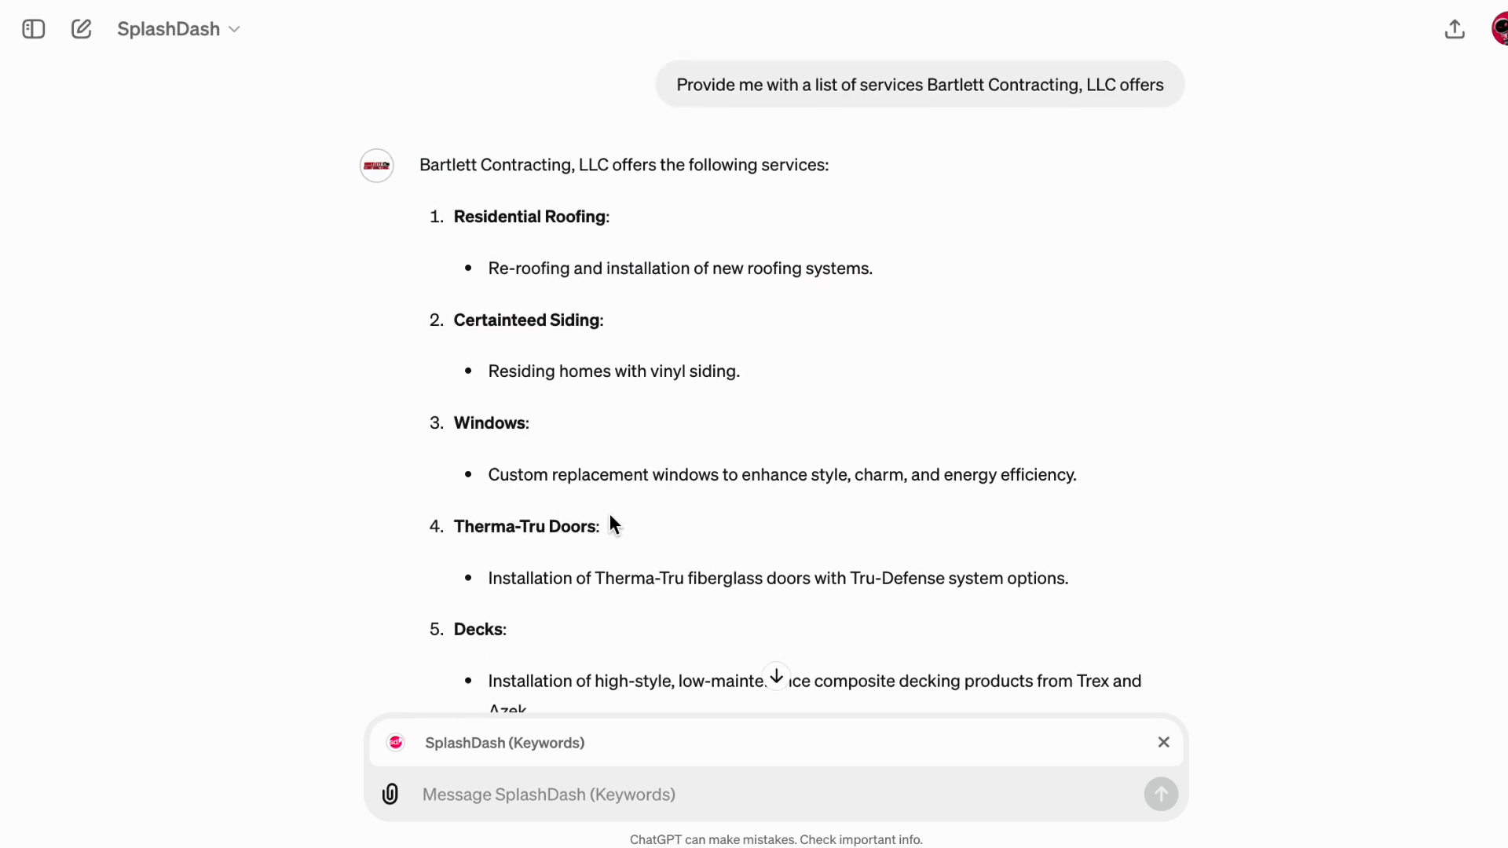
scroll(727, 616, "down", 3)
double_click(550, 556)
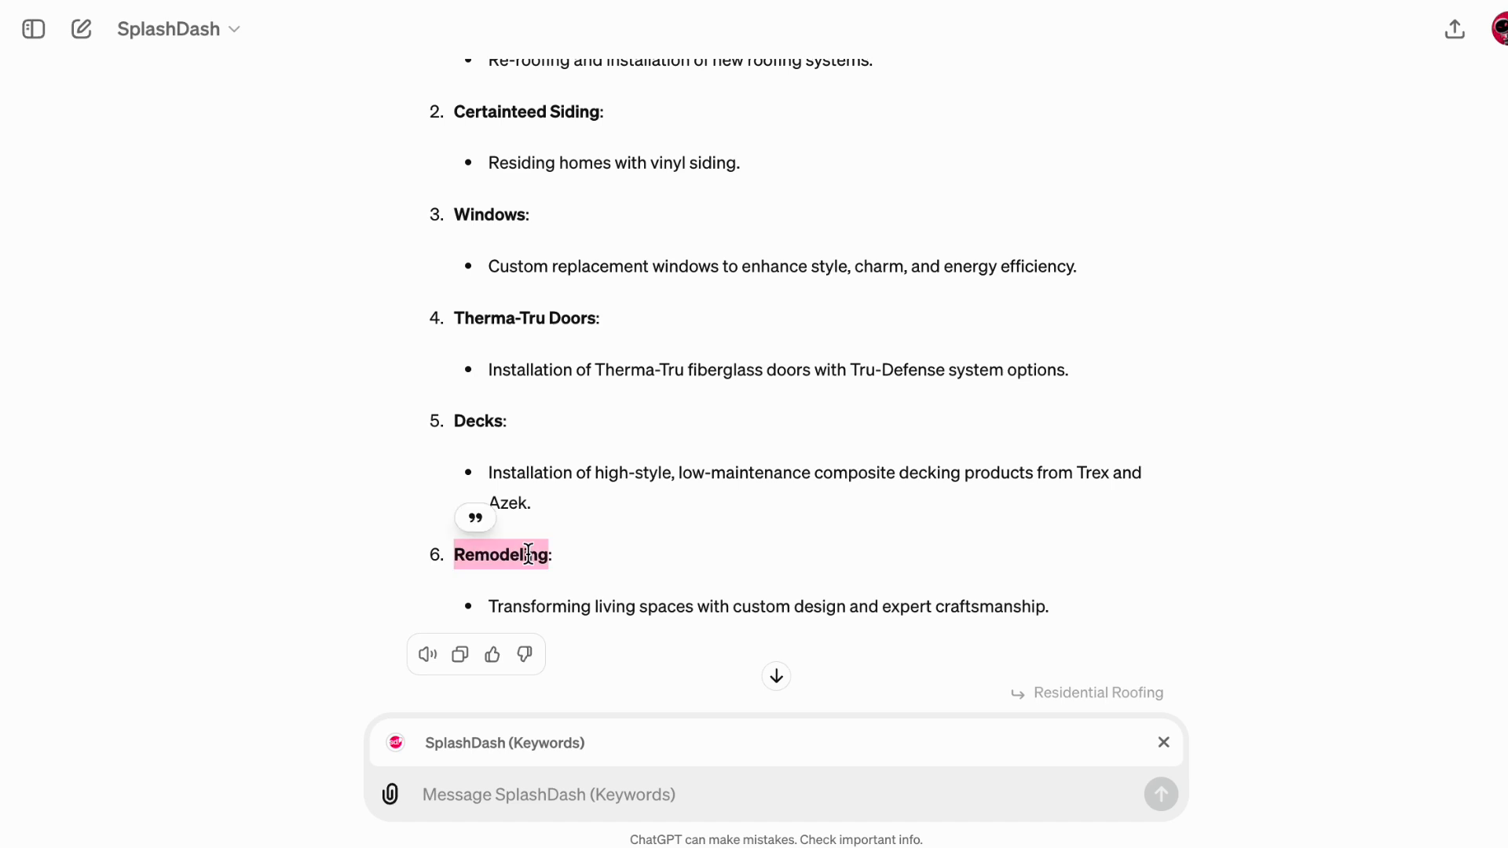
double_click(499, 424)
left_click_drag(536, 500, 440, 408)
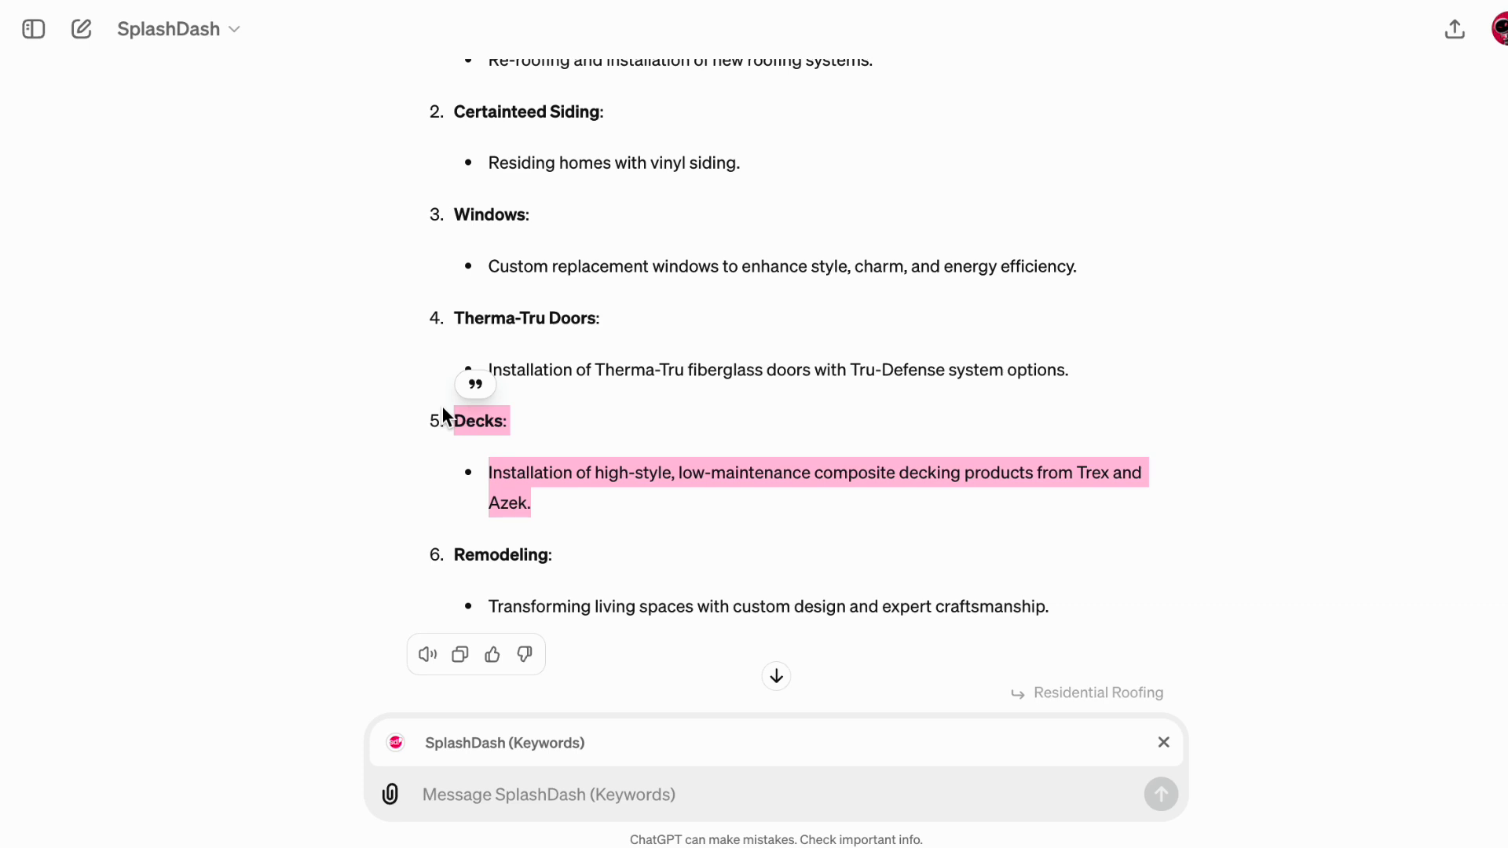
left_click(475, 385)
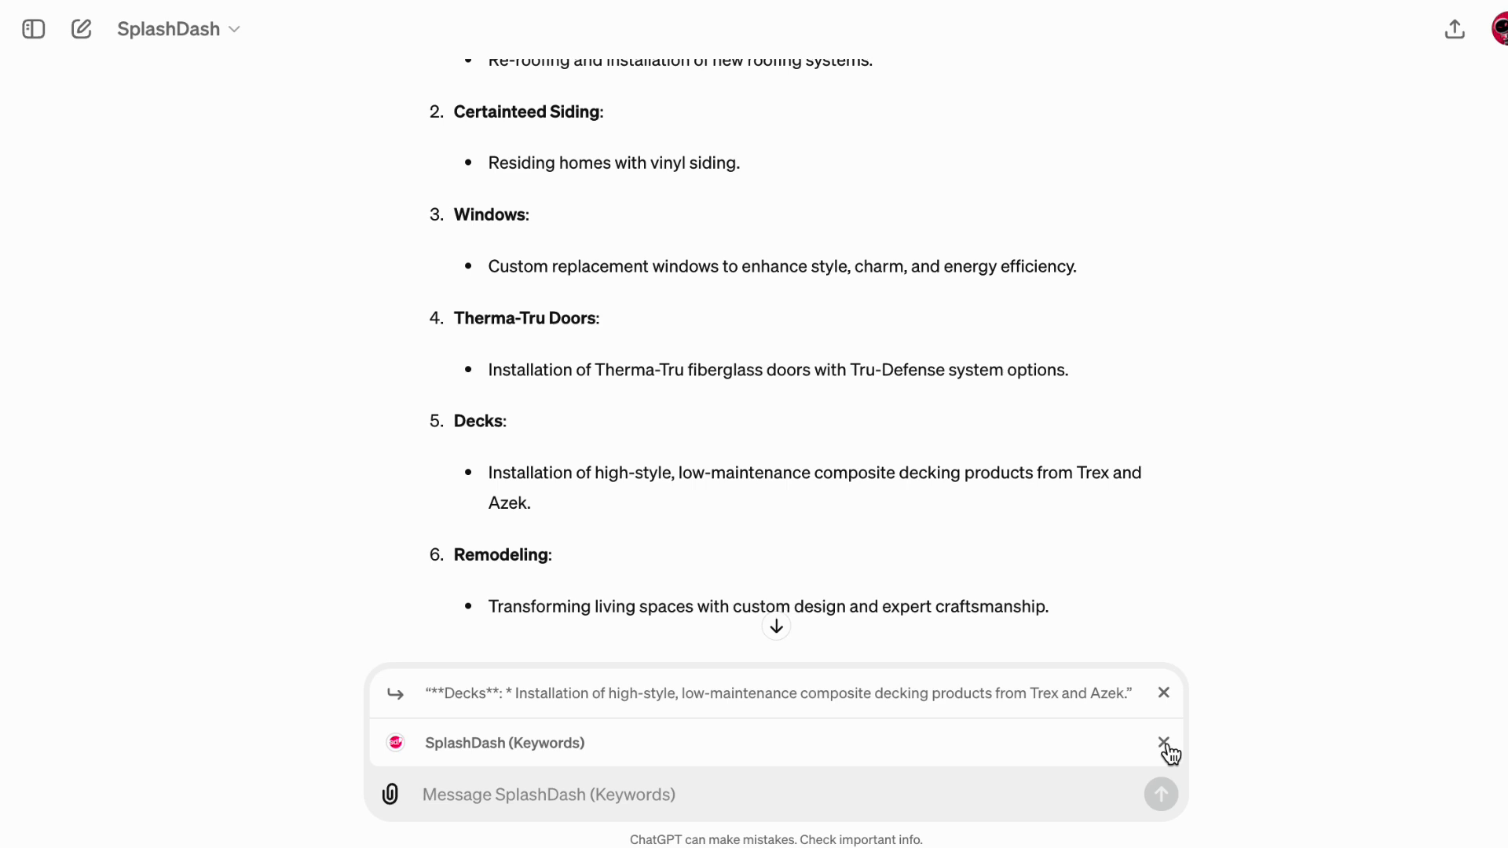
Reuse the earlier prompt "Perform keyword research, return volume, term, cpc, highest to lowest volume" as the message for the Decks quote.
key("super+v")
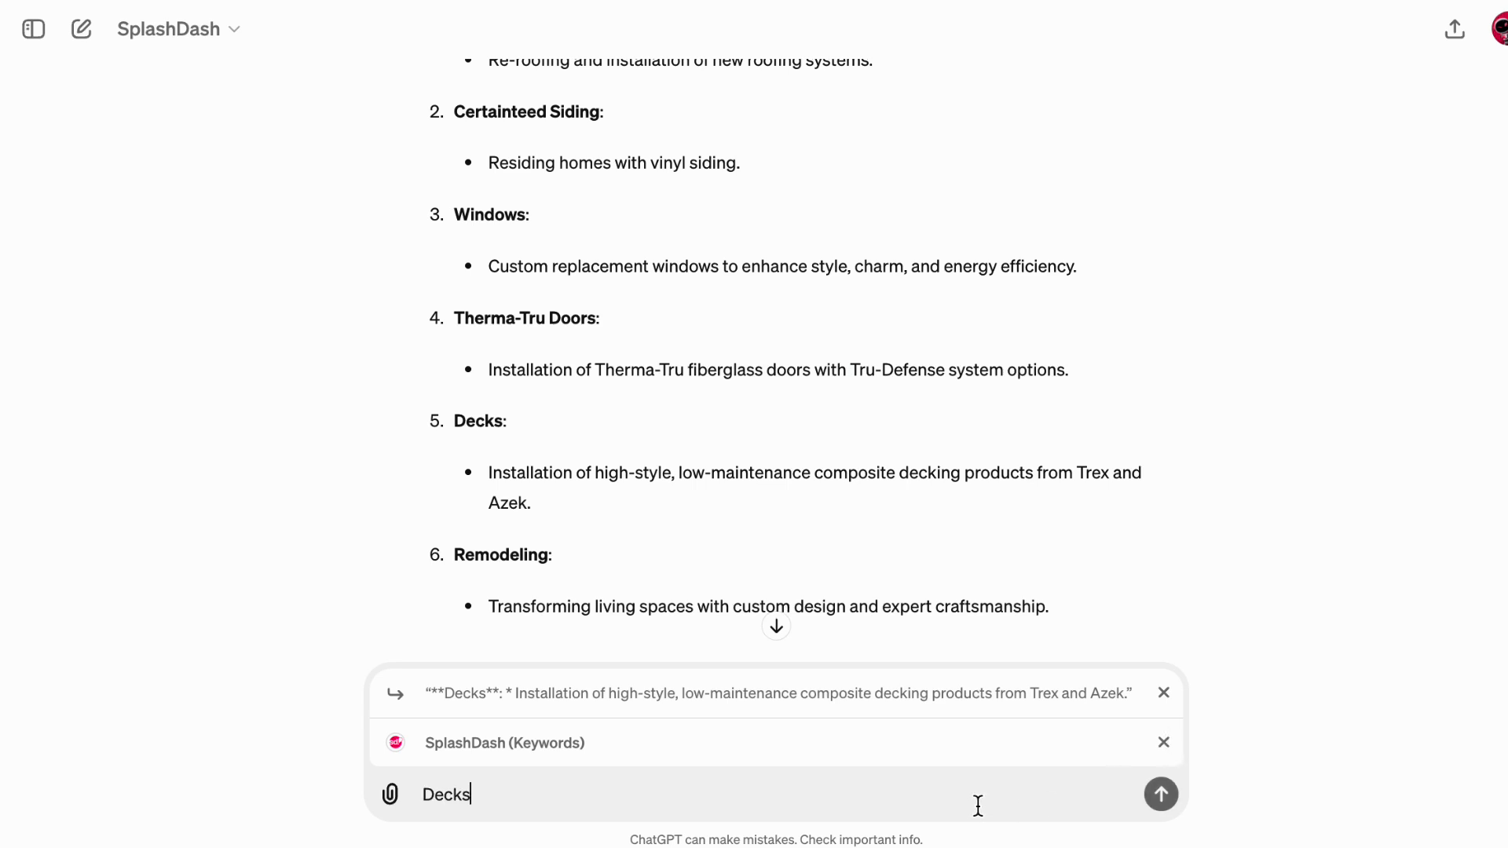
key("Return")
scroll(985, 626, "up", 10)
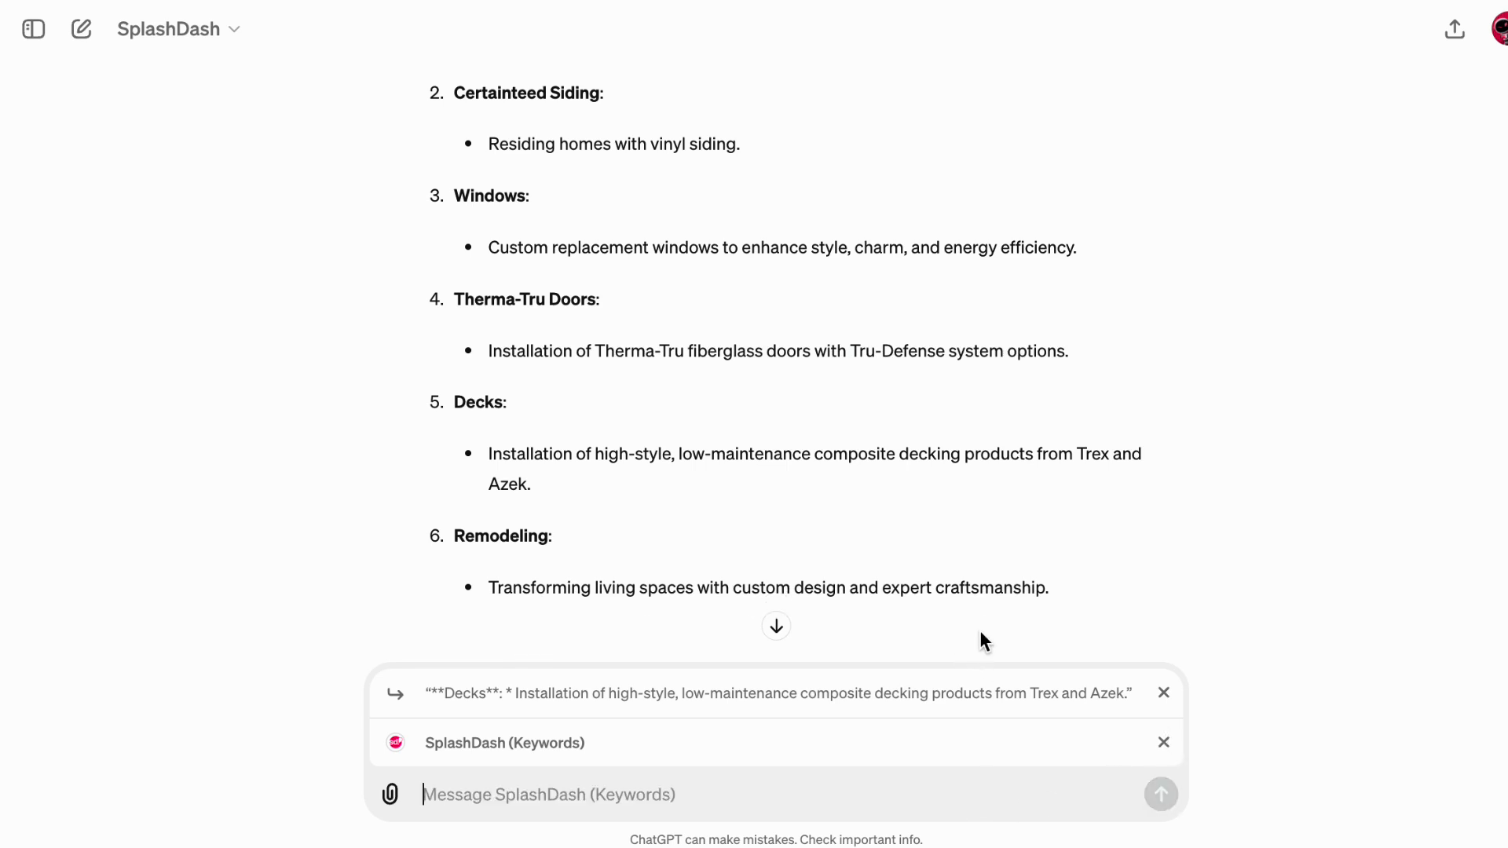
scroll(991, 626, "down", 2)
scroll(991, 626, "up", 1)
scroll(991, 625, "down", 3)
triple_click(720, 414)
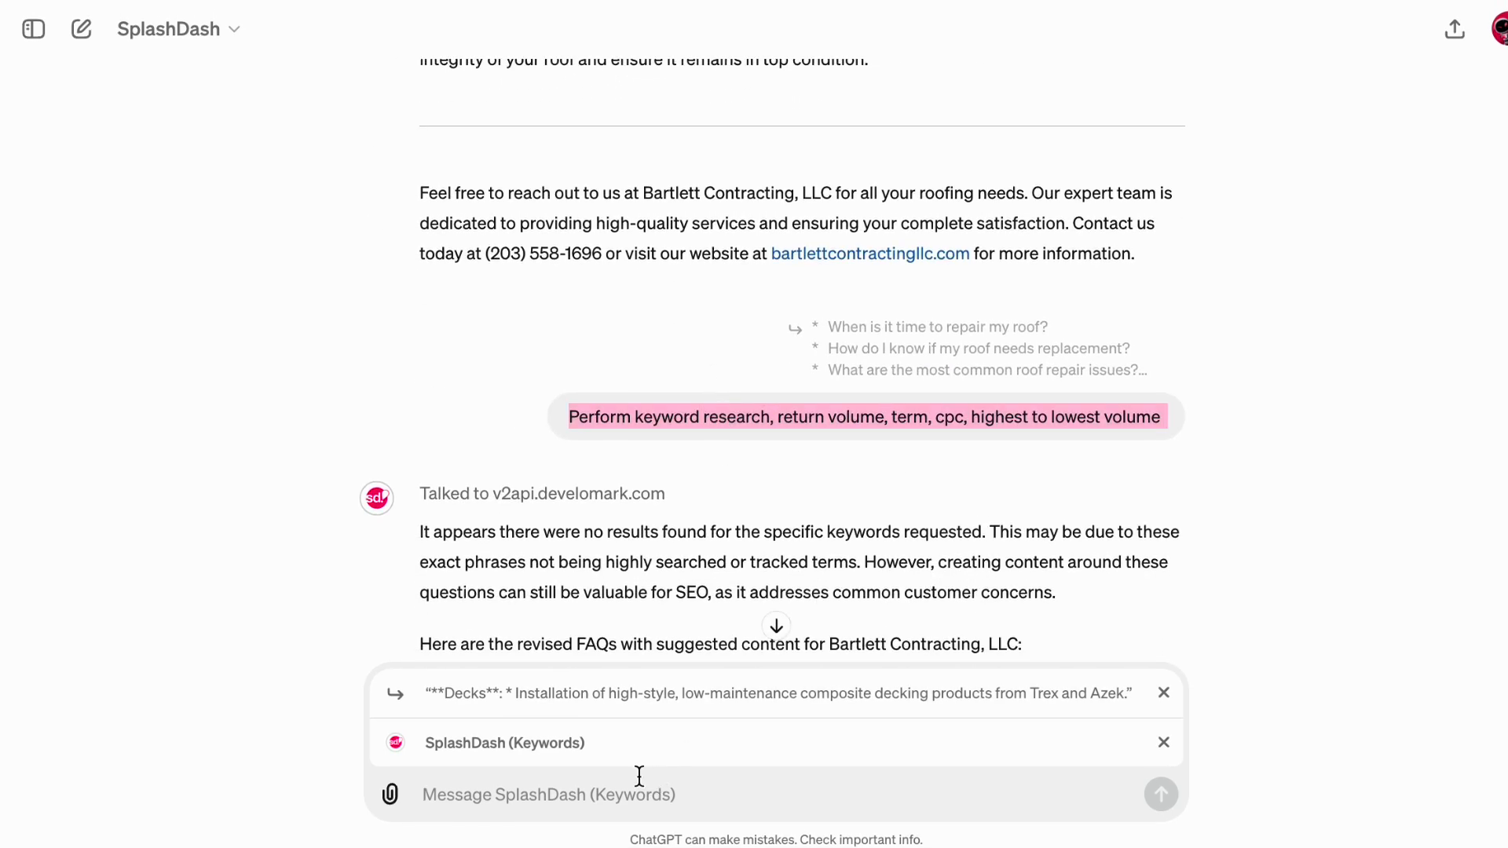
left_click(639, 805)
key("super+v")
key("BackSpace")
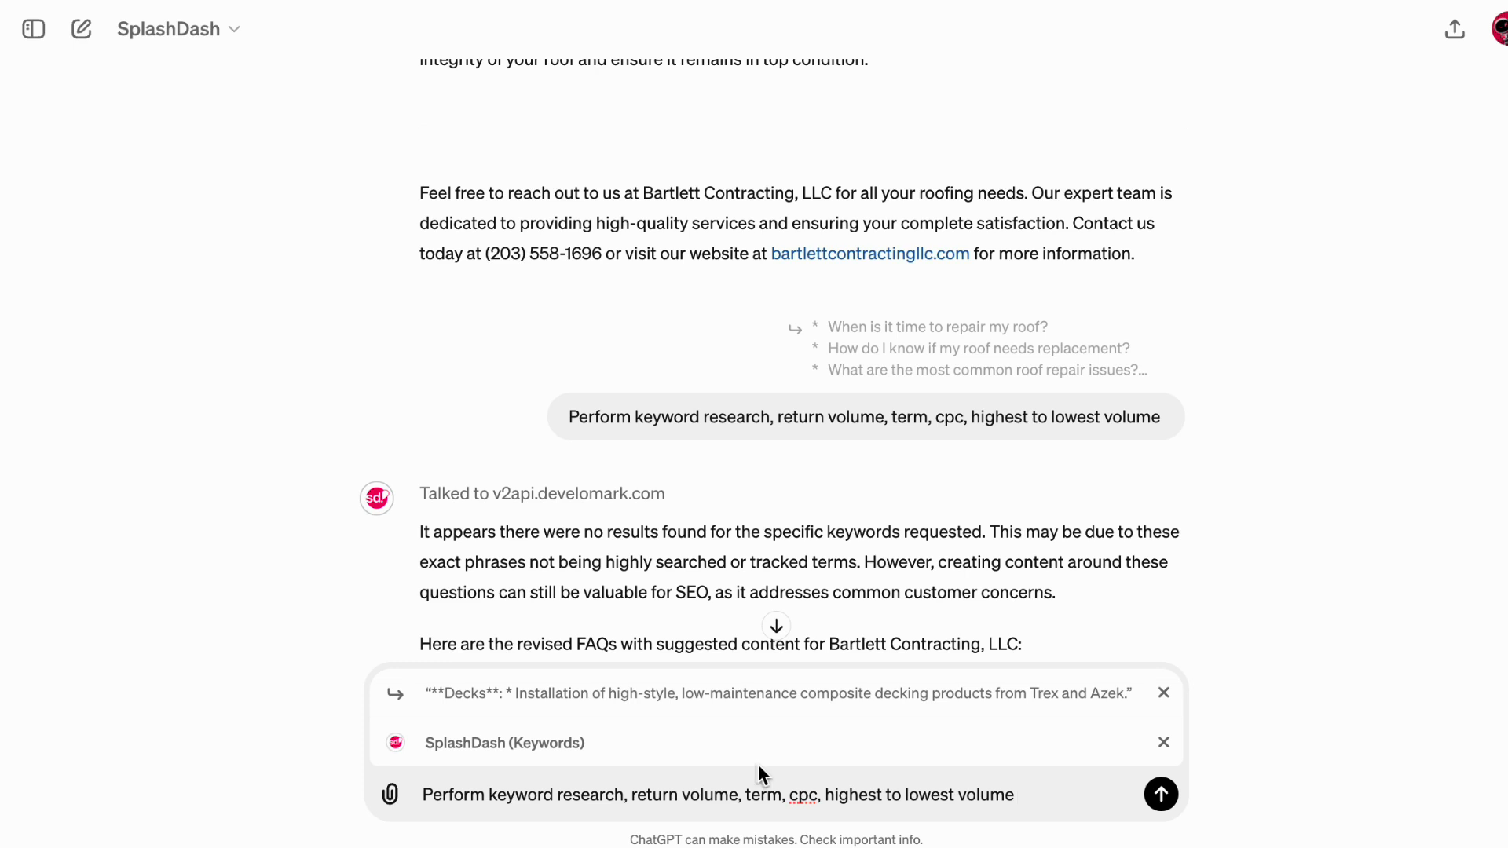
Extend the prompt with "- choose the terms that are going to use deck jobs" and send it.
left_click_drag(632, 795, 1050, 795)
left_click(1055, 794)
type("- choose the terms that are going to use deck jobs")
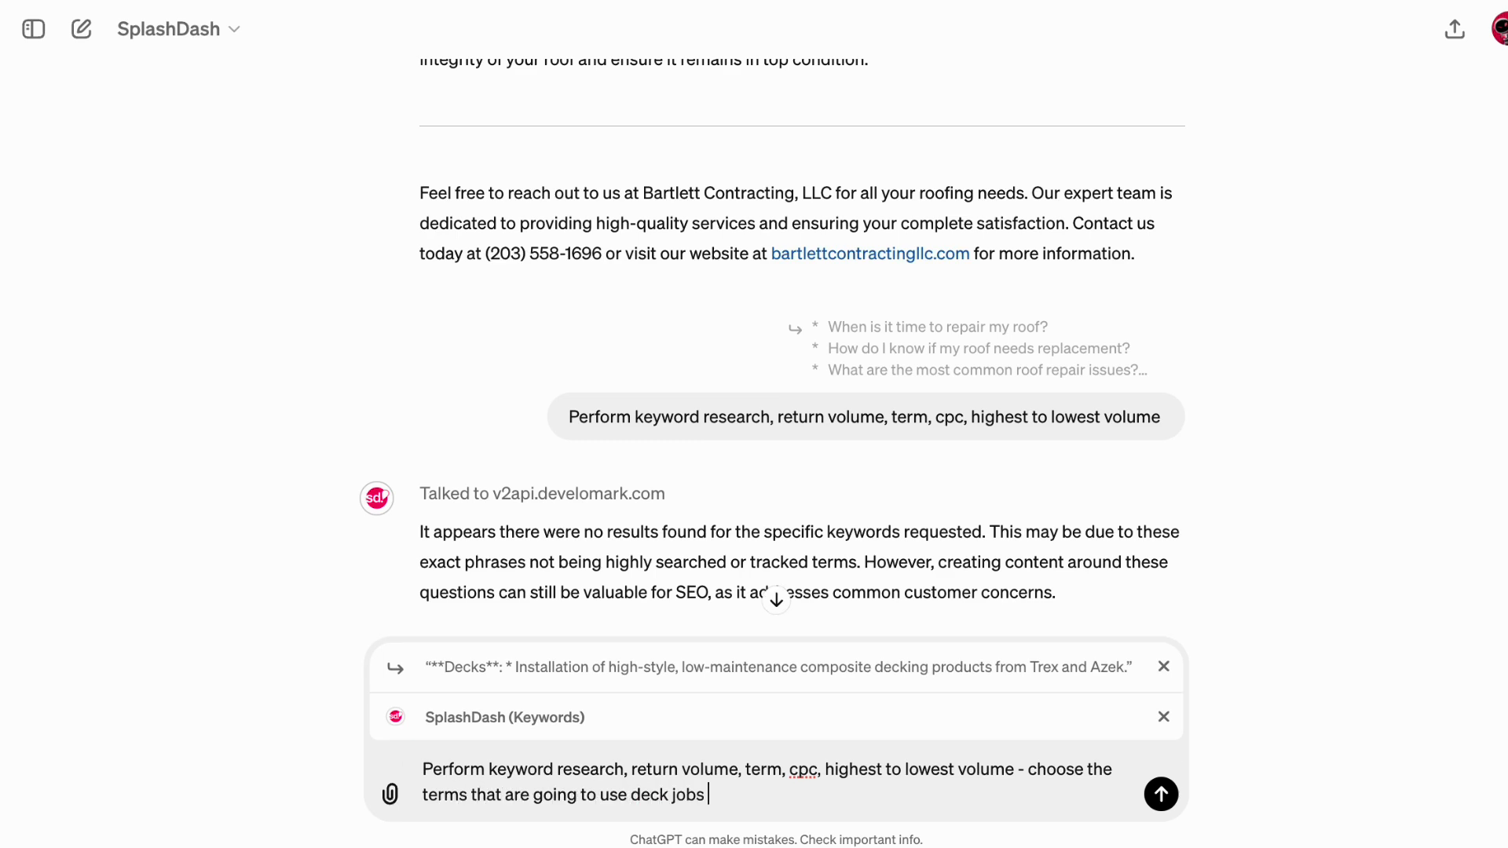
key("Return")
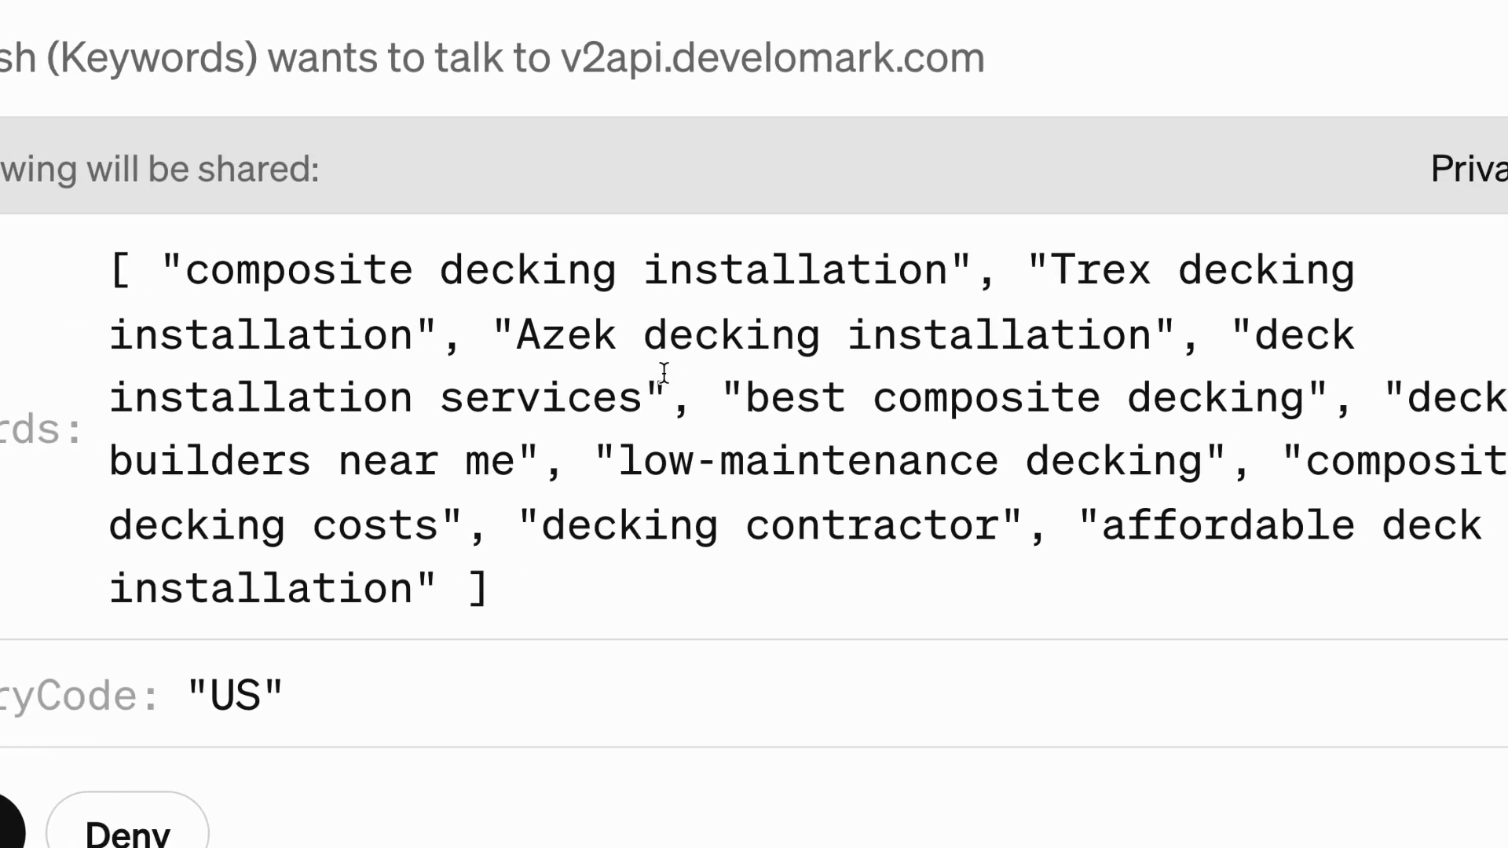
Review the deck keywords requested for sharing and allow SplashDash (Keywords) to send them to v2api.develomark.com.
left_click_drag(186, 271, 931, 277)
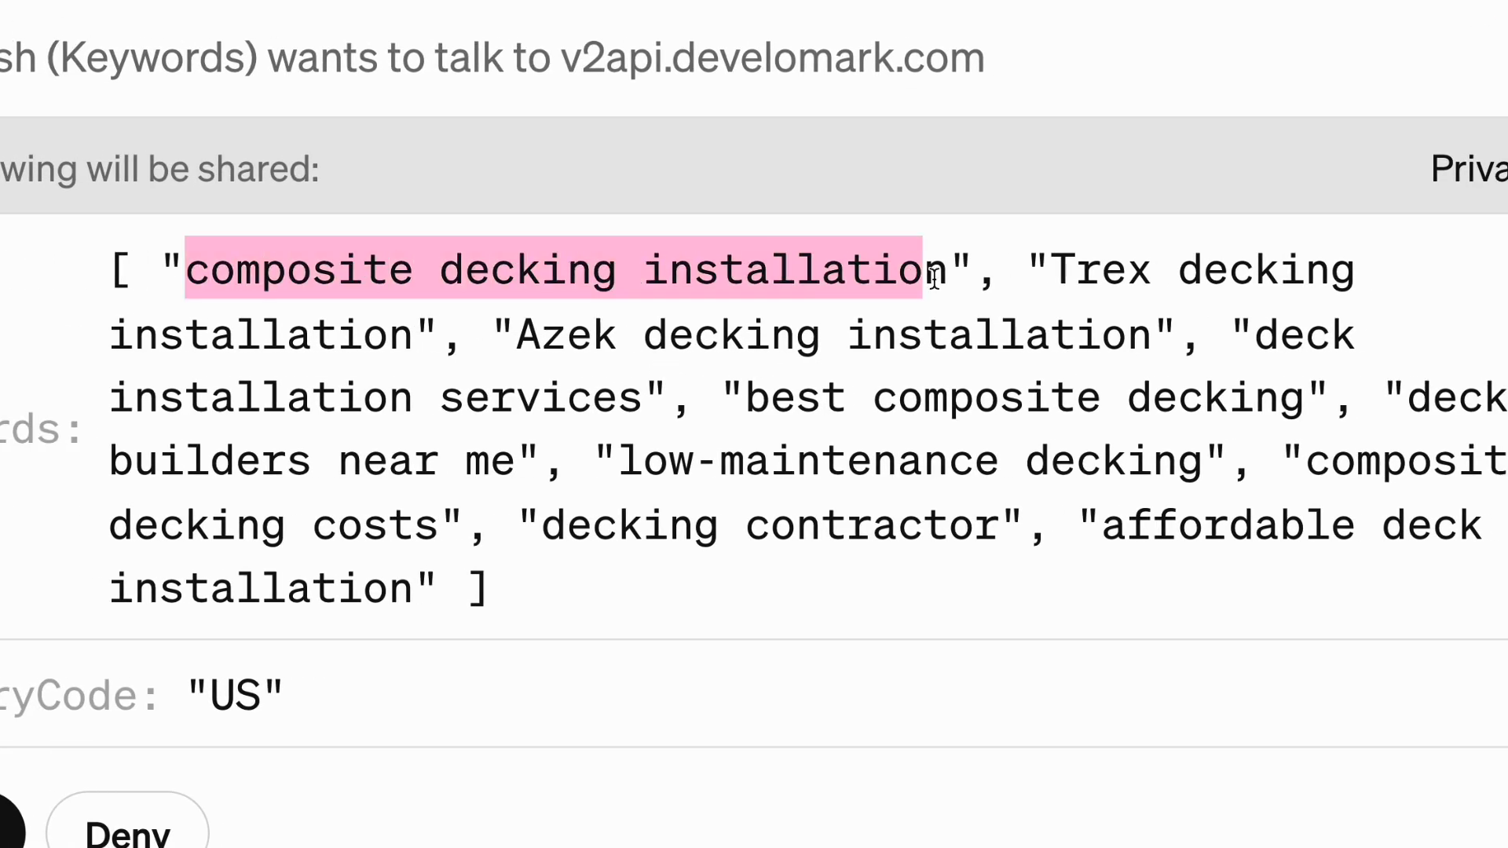
left_click_drag(1052, 271, 1053, 334)
left_click(780, 369)
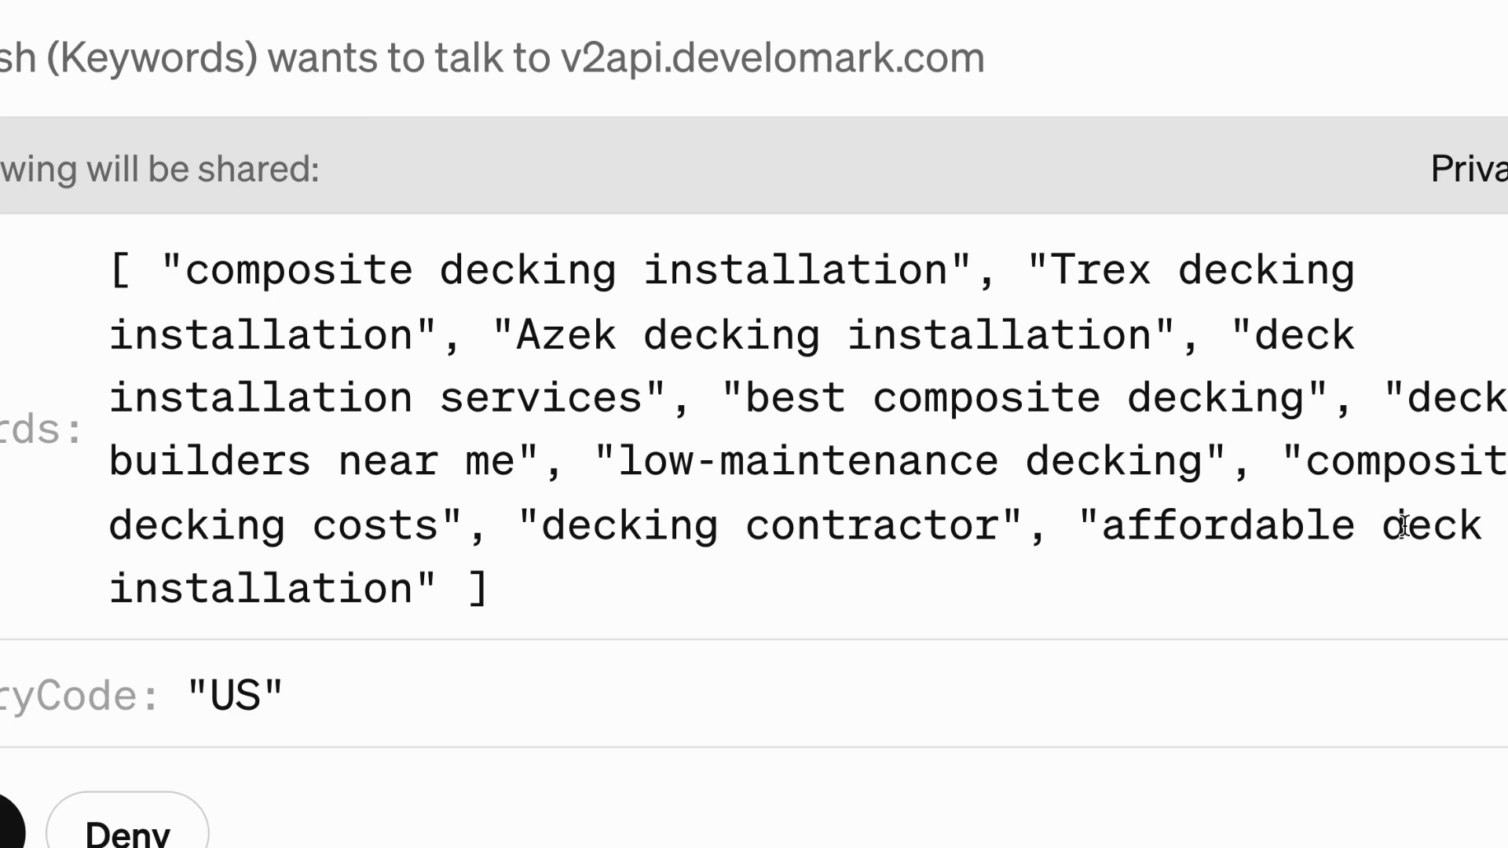
left_click(12, 831)
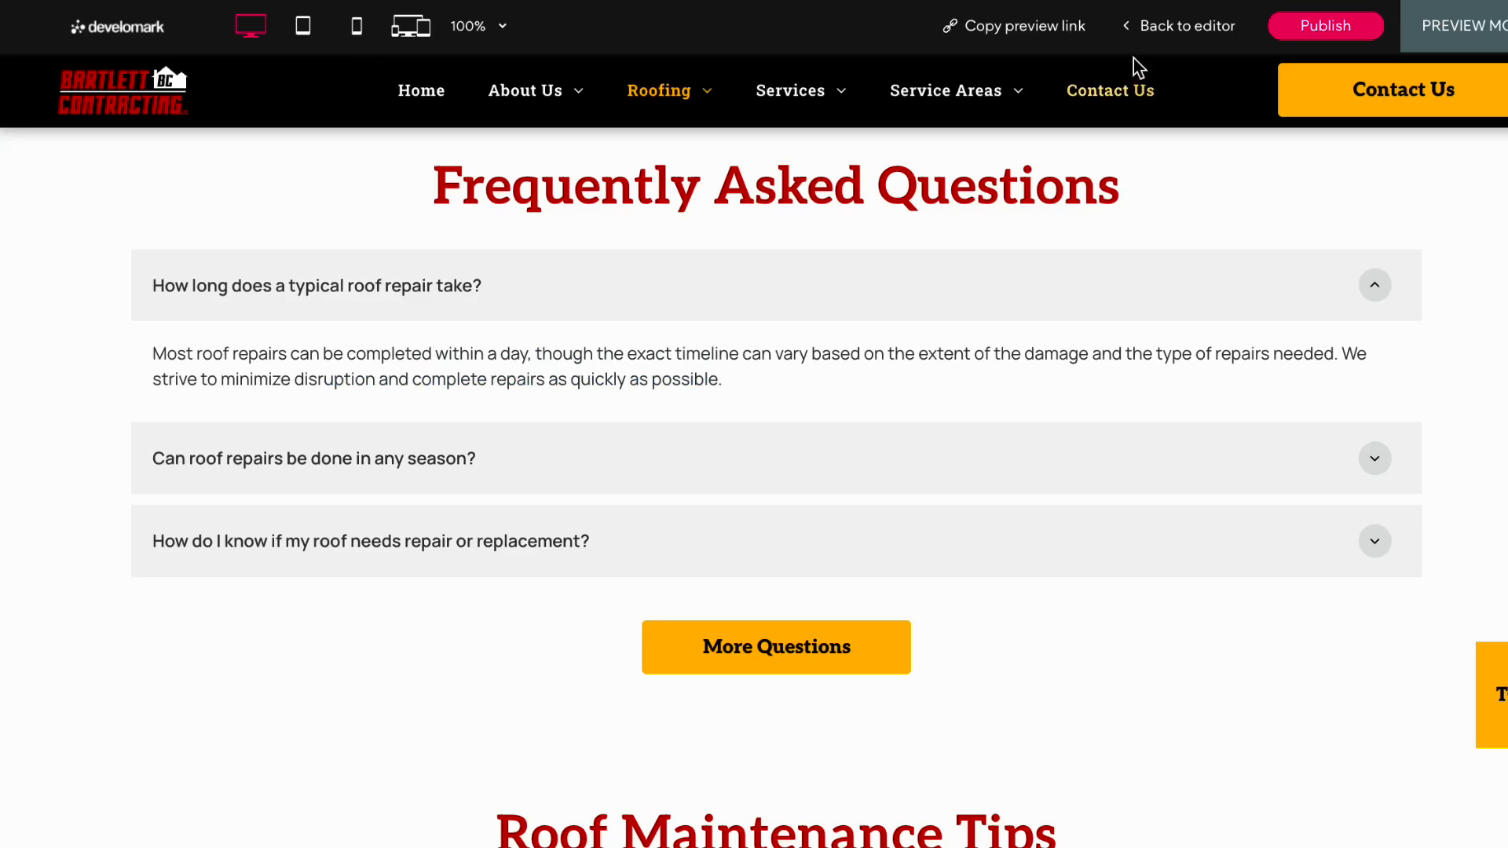
Switch to the Develomark site editor, leave the preview and open the Home Remodeling page.
left_click(294, 27)
type("deck")
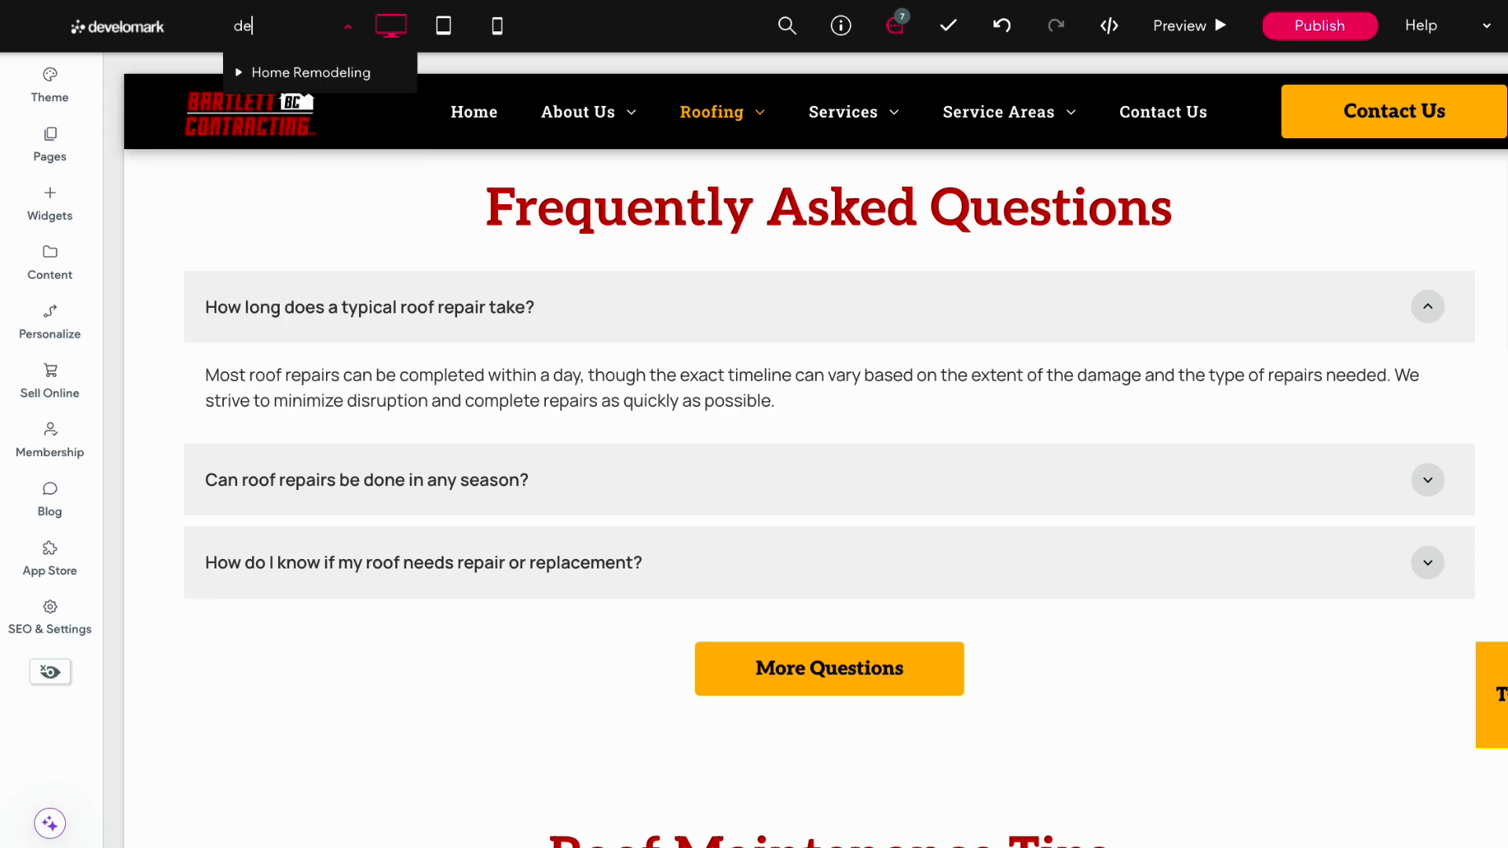
key("BackSpace")
key("BackSpace")
key("BackSpace")
key("BackSpace")
type("hom")
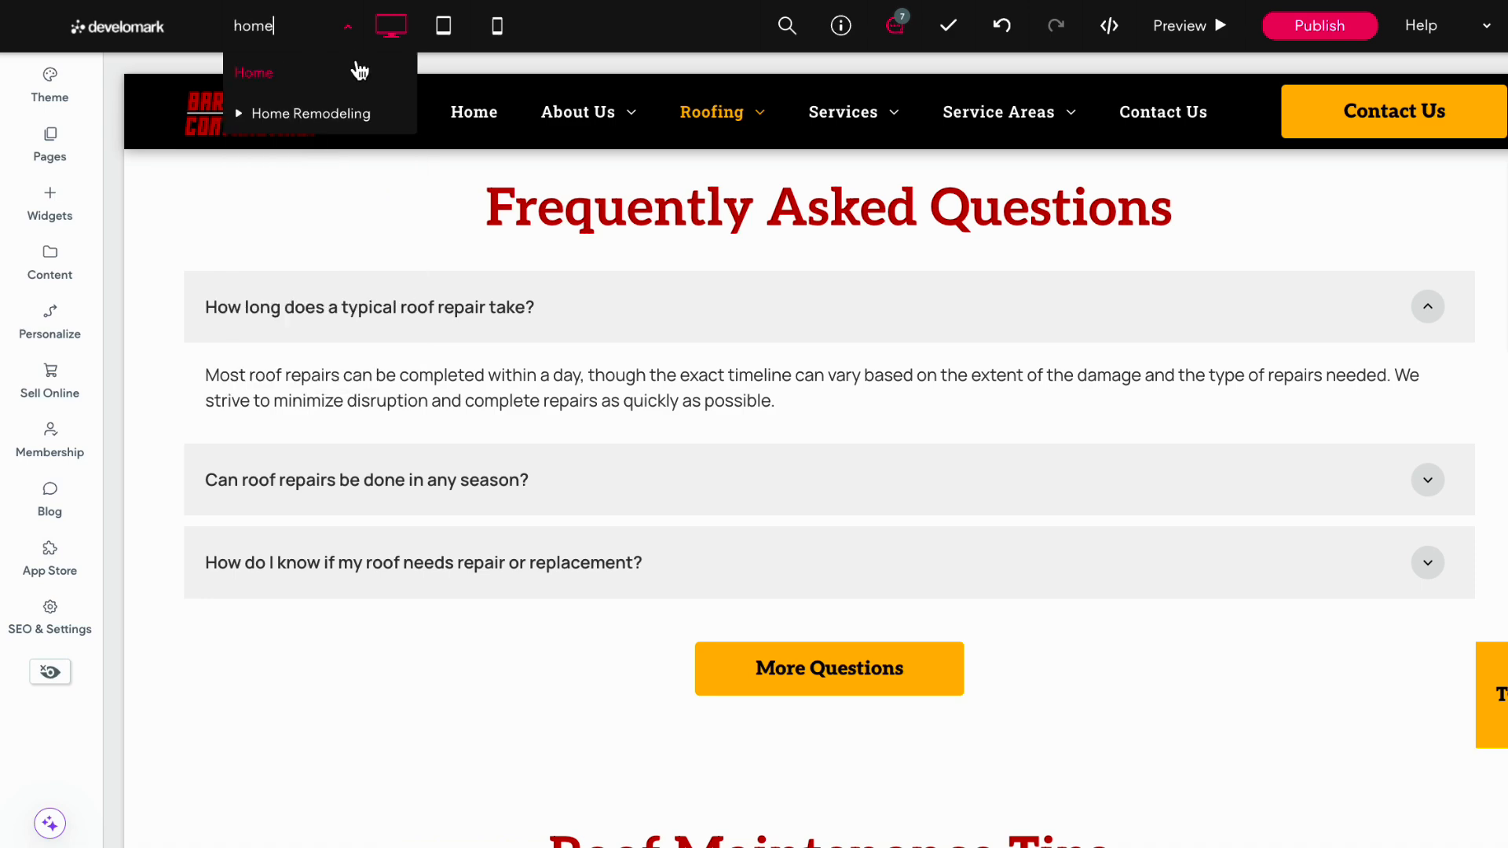
left_click(337, 112)
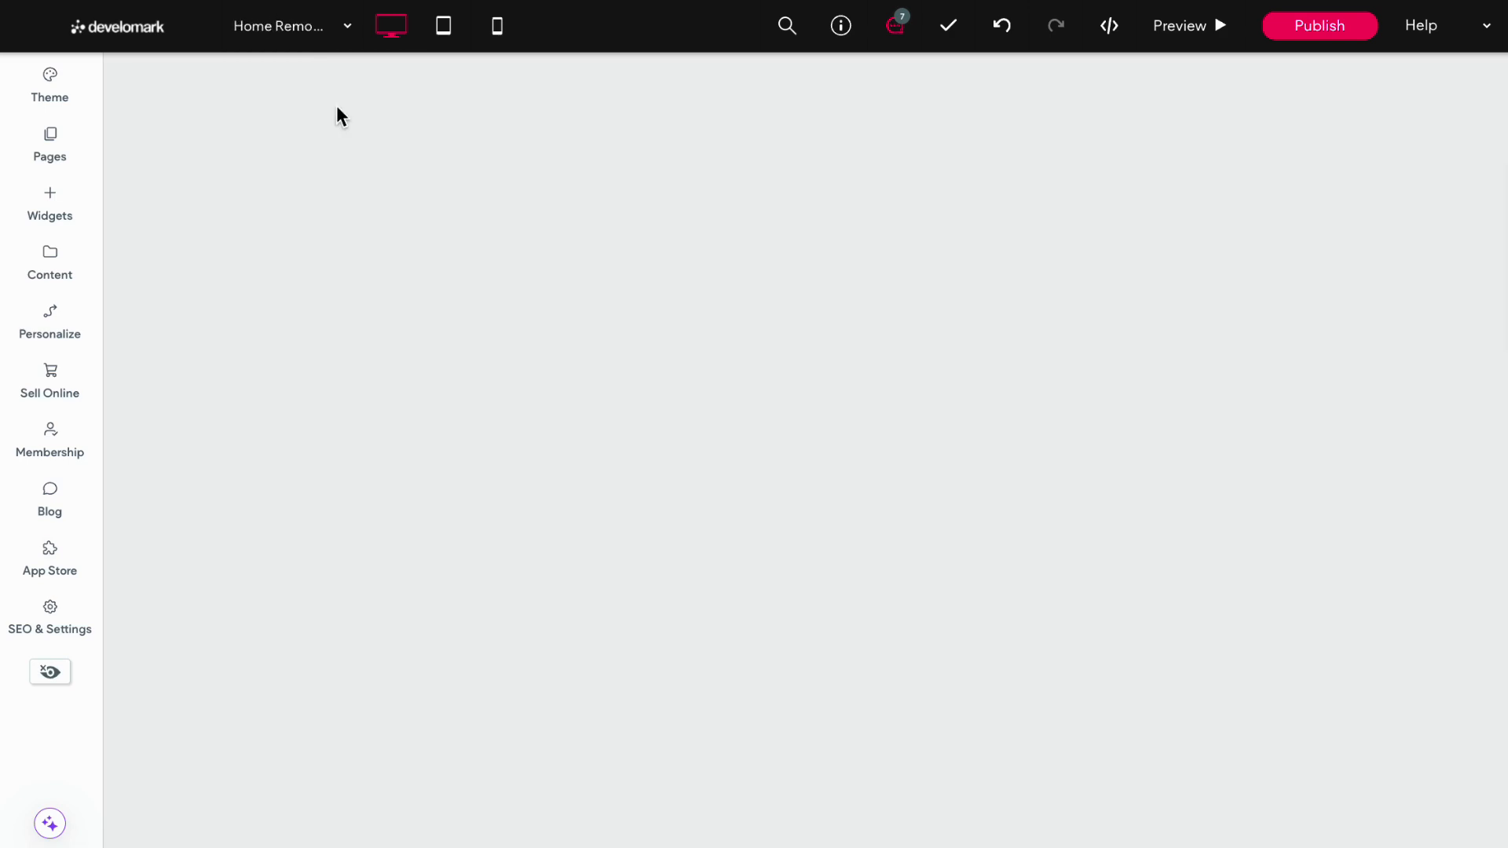
Insert a Button widget beneath the Decks description on the Home Remodeling page.
scroll(794, 431, "down", 5)
scroll(850, 441, "down", 10)
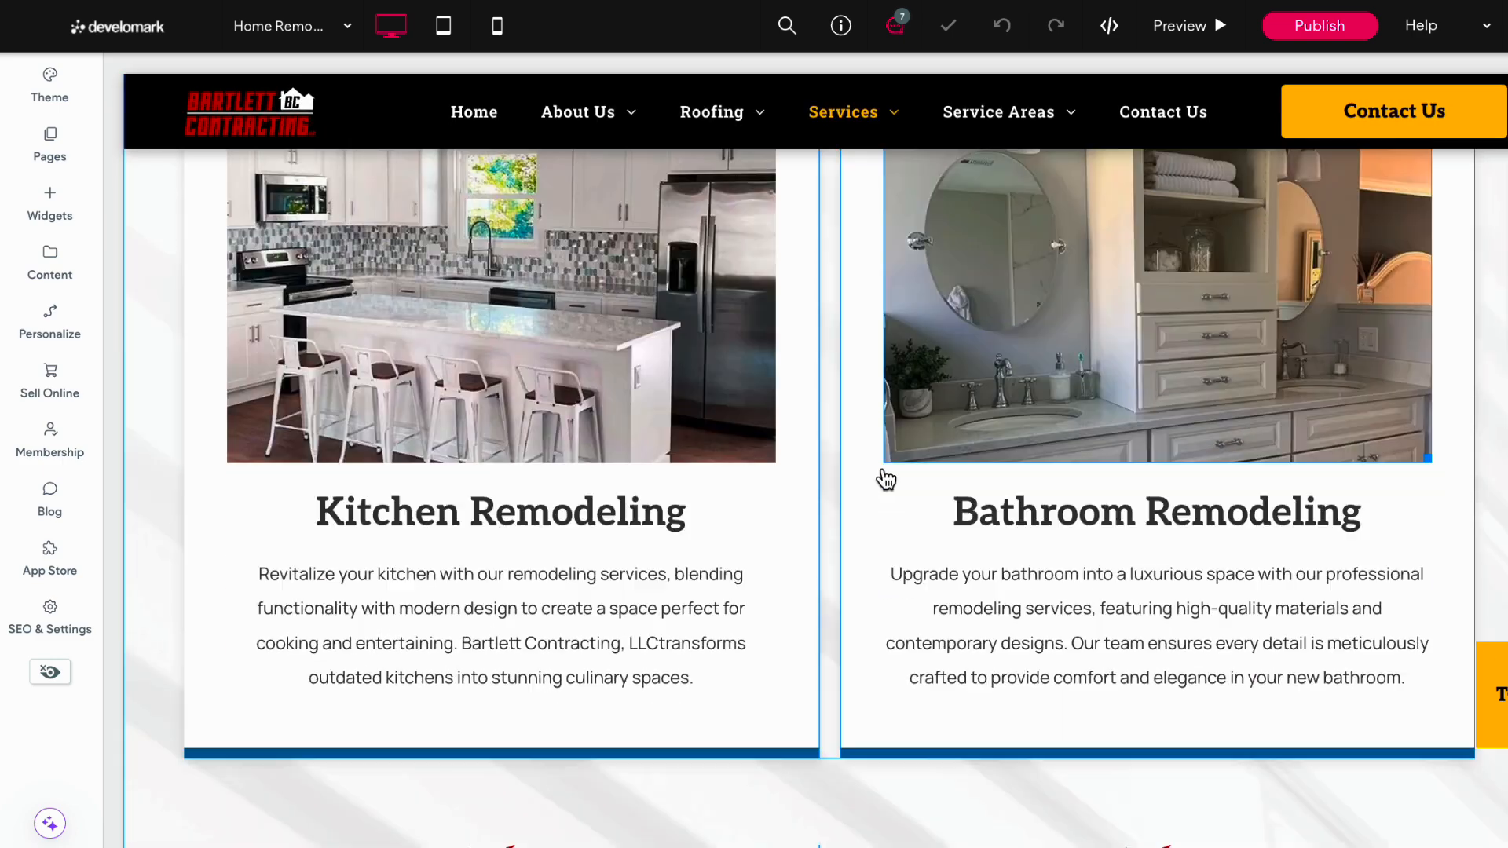
scroll(928, 478, "down", 2)
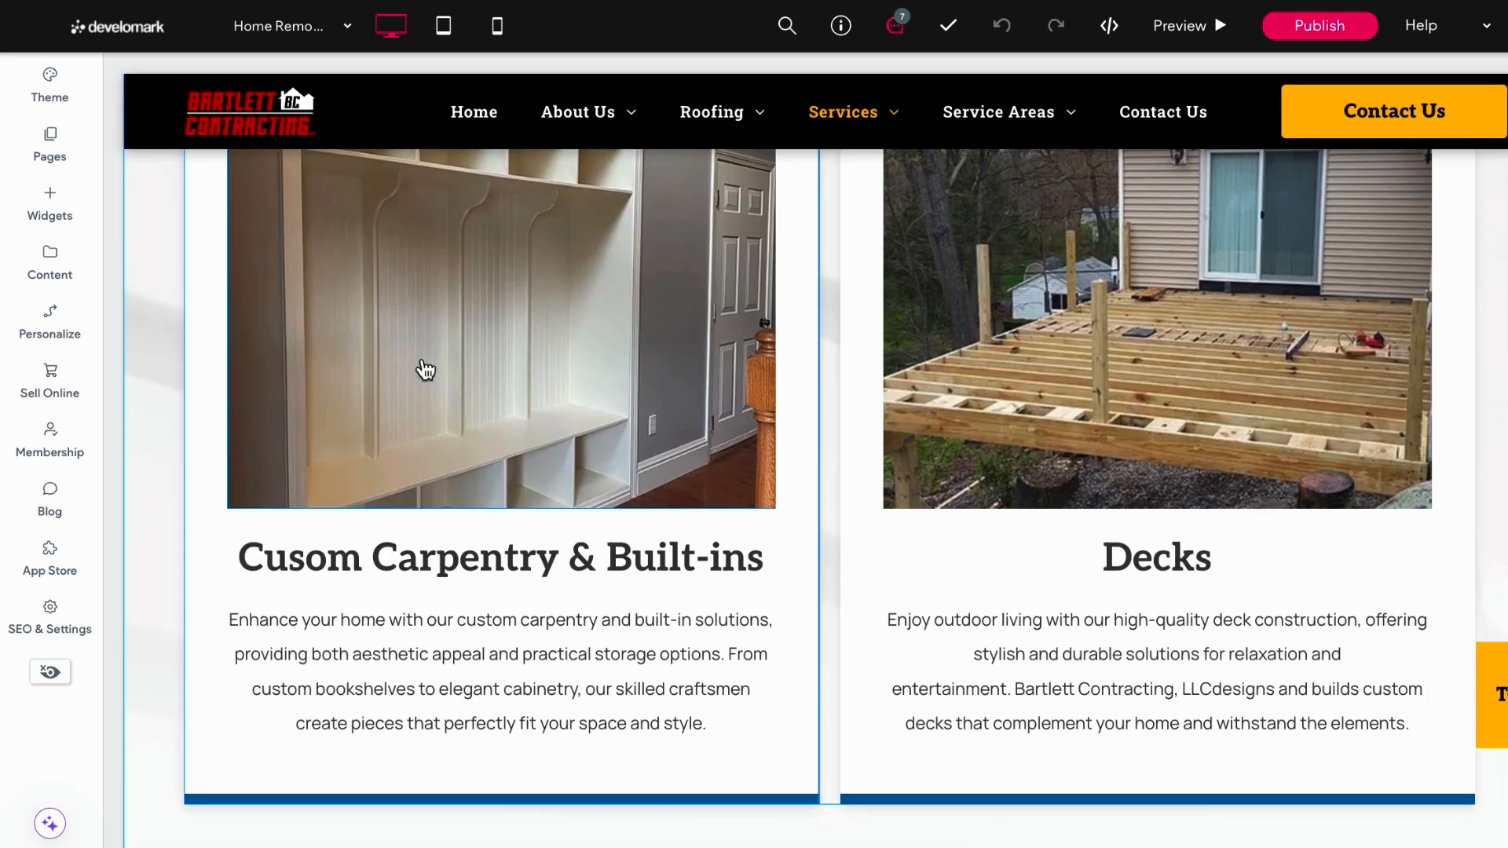
left_click(50, 143)
left_click(50, 193)
type("button")
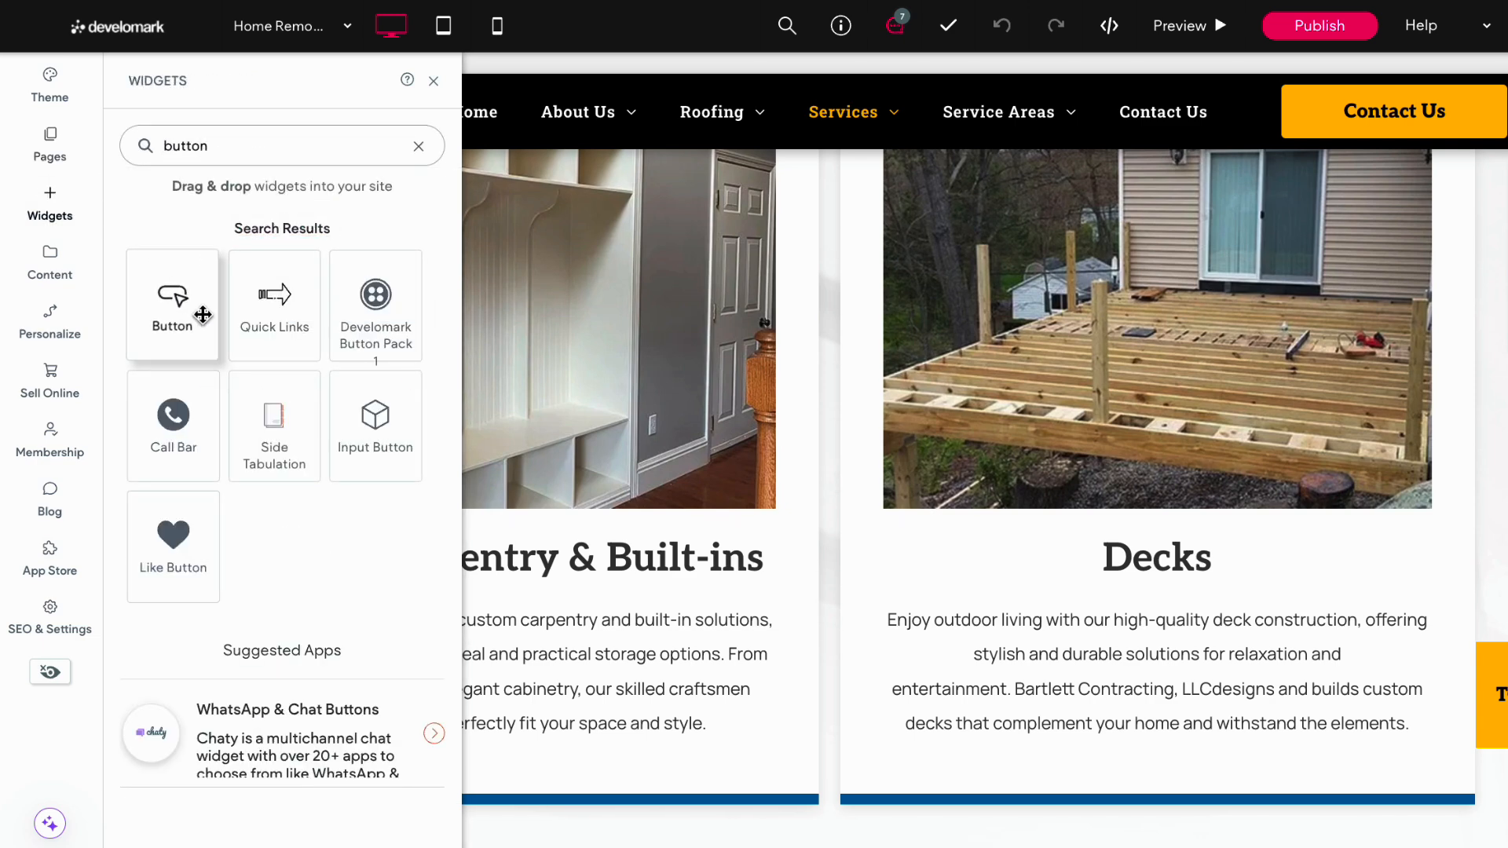
left_click_drag(199, 313, 1407, 815)
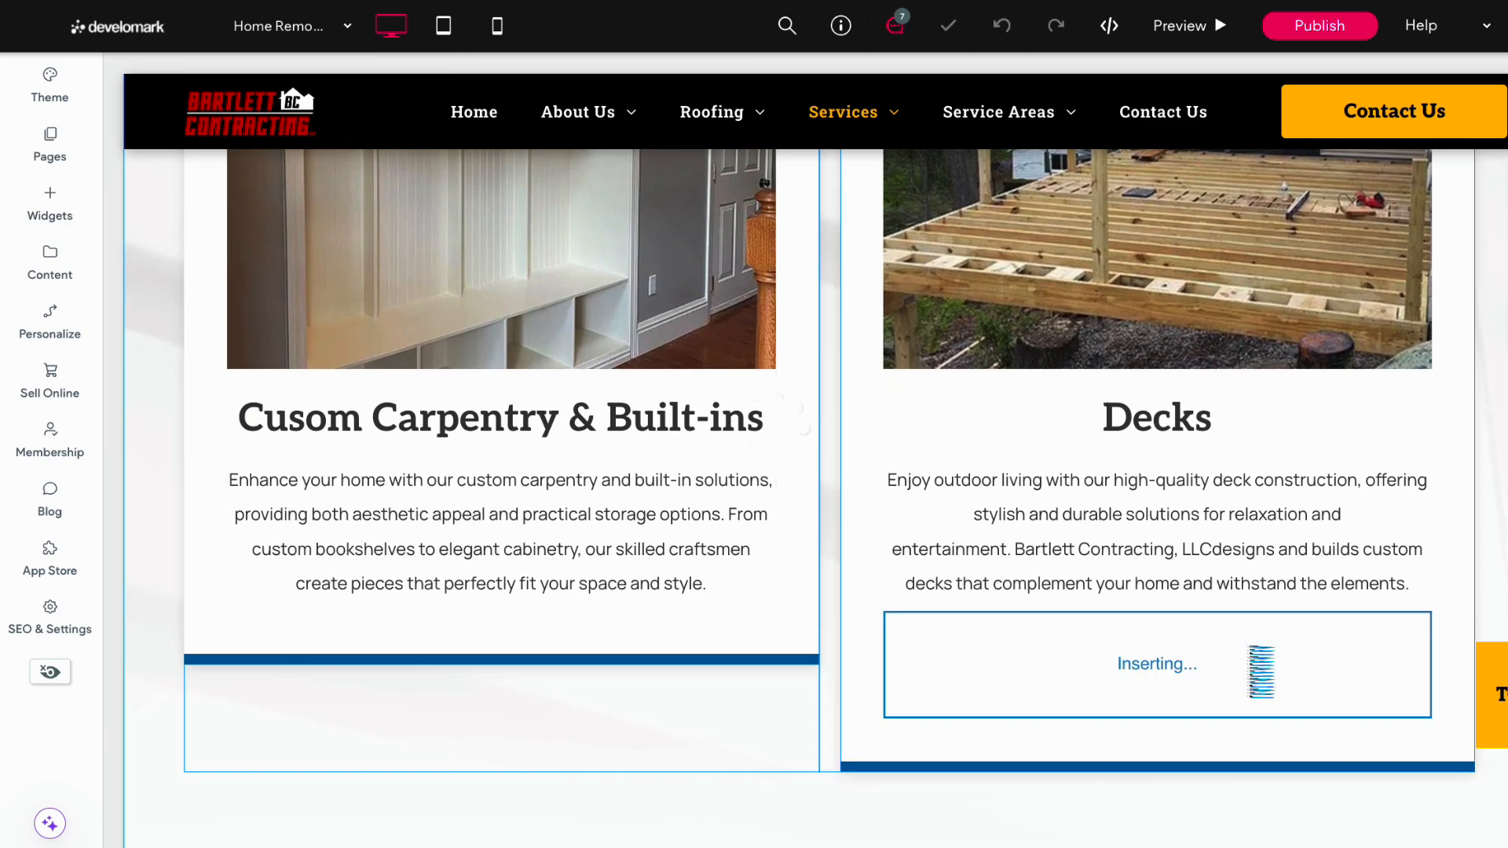
Set the new Decks button's text to "Learn More" and close its content settings.
triple_click(764, 297)
type("Leanr")
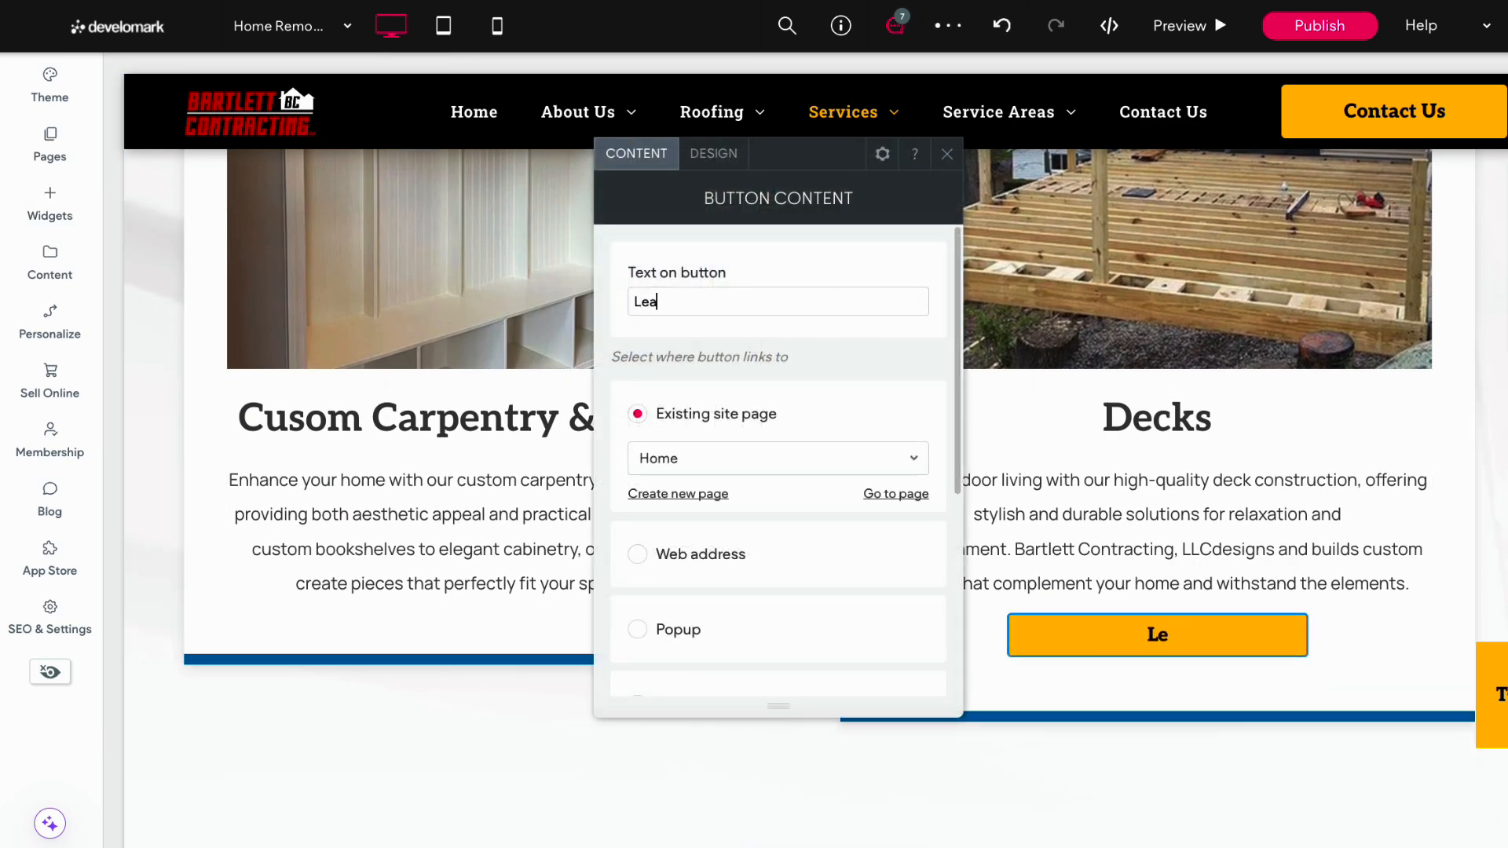
key("BackSpace")
key("BackSpace")
type("rn mor")
key("BackSpace")
key("BackSpace")
key("BackSpace")
type("More")
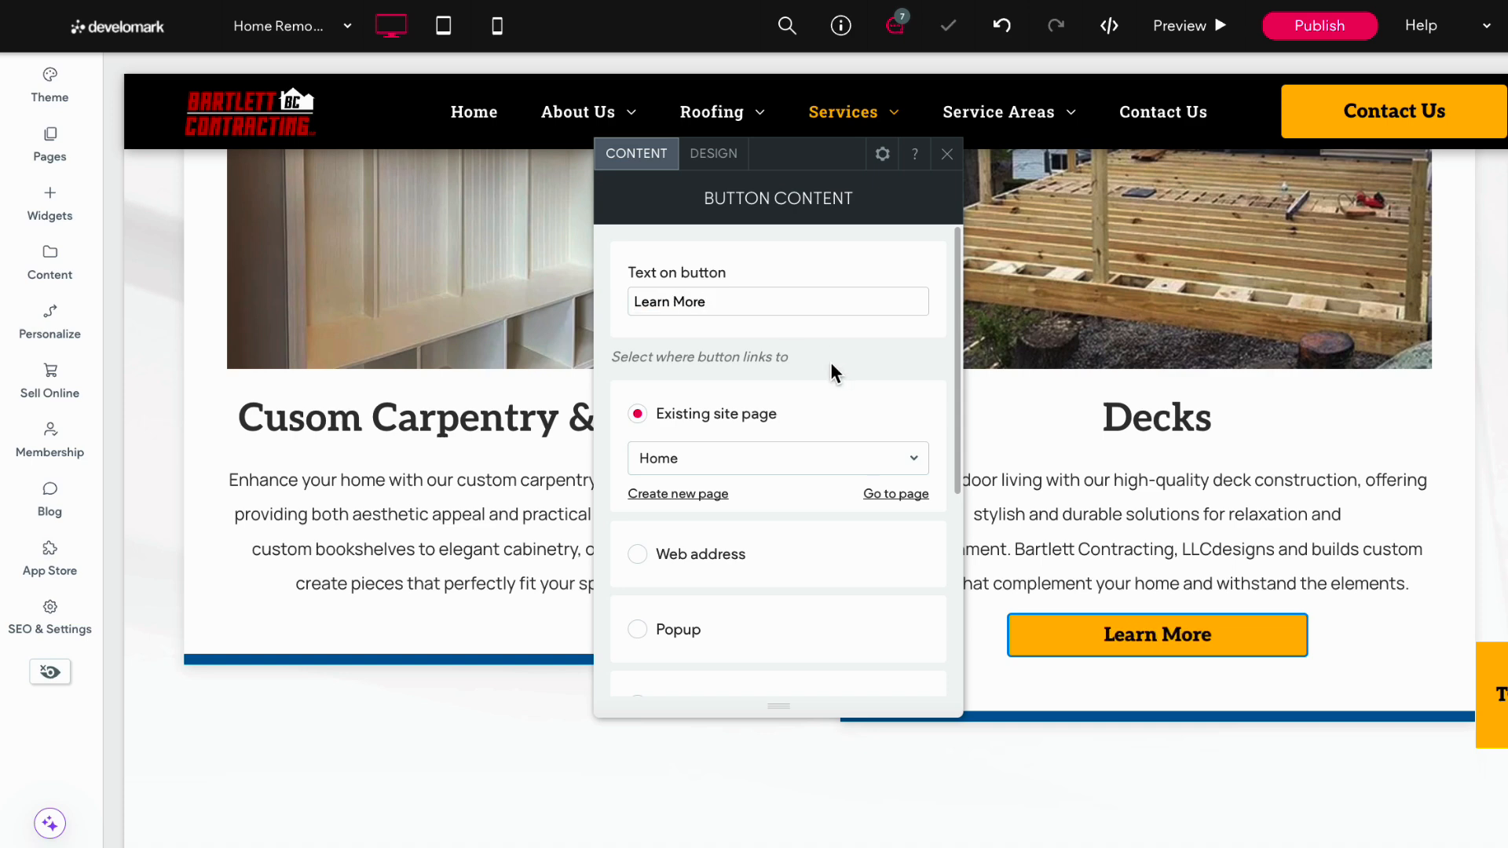
left_click(946, 154)
right_click(1178, 636)
left_click(1212, 619)
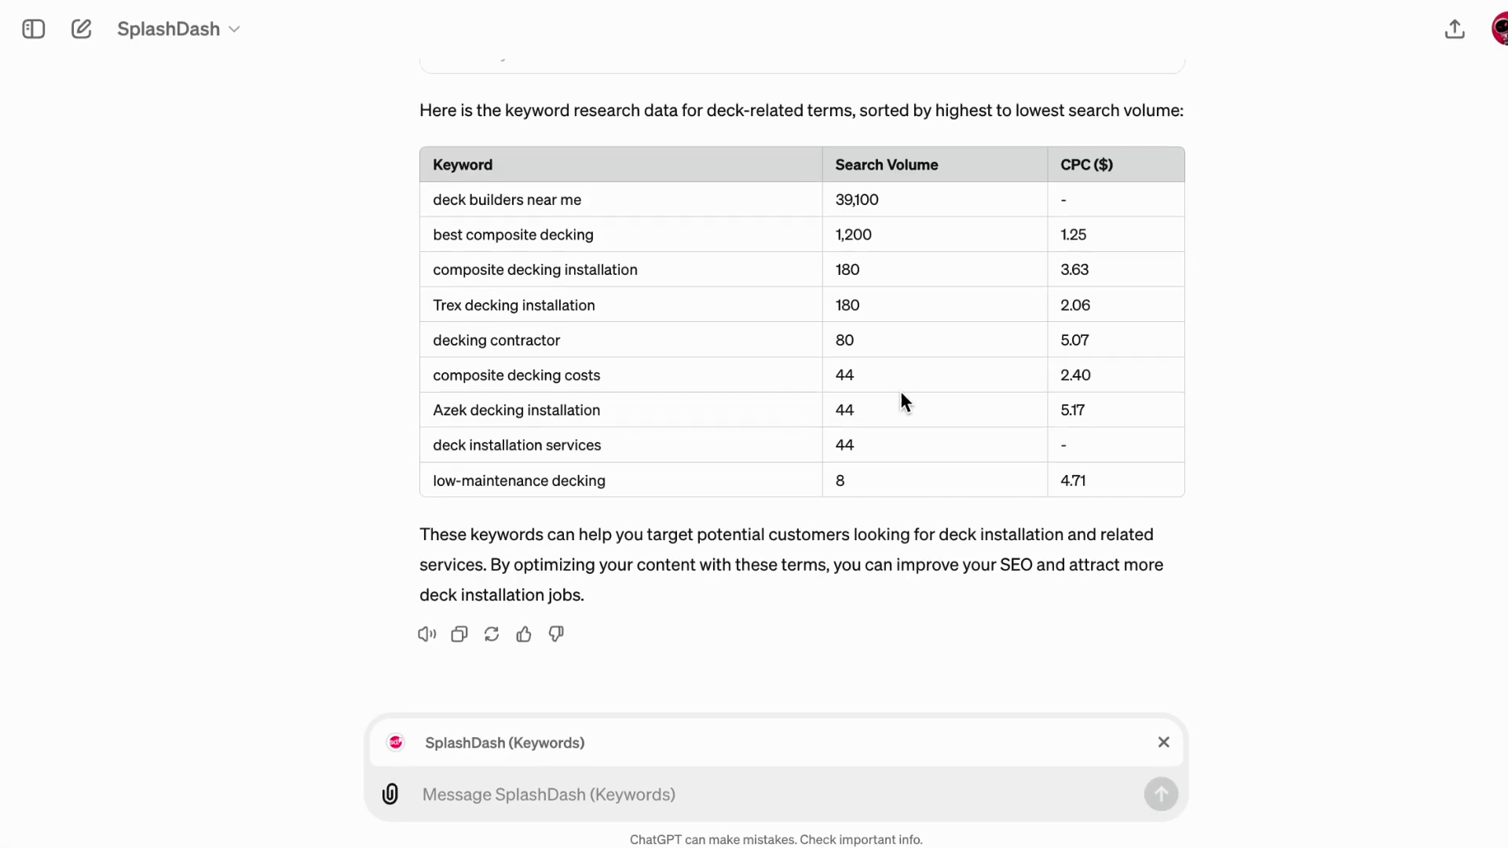
Switch back to ChatGPT and examine the deck keyword table, especially "deck builders near me", "best composite decking" and "composite decking installation".
left_click_drag(431, 199, 605, 205)
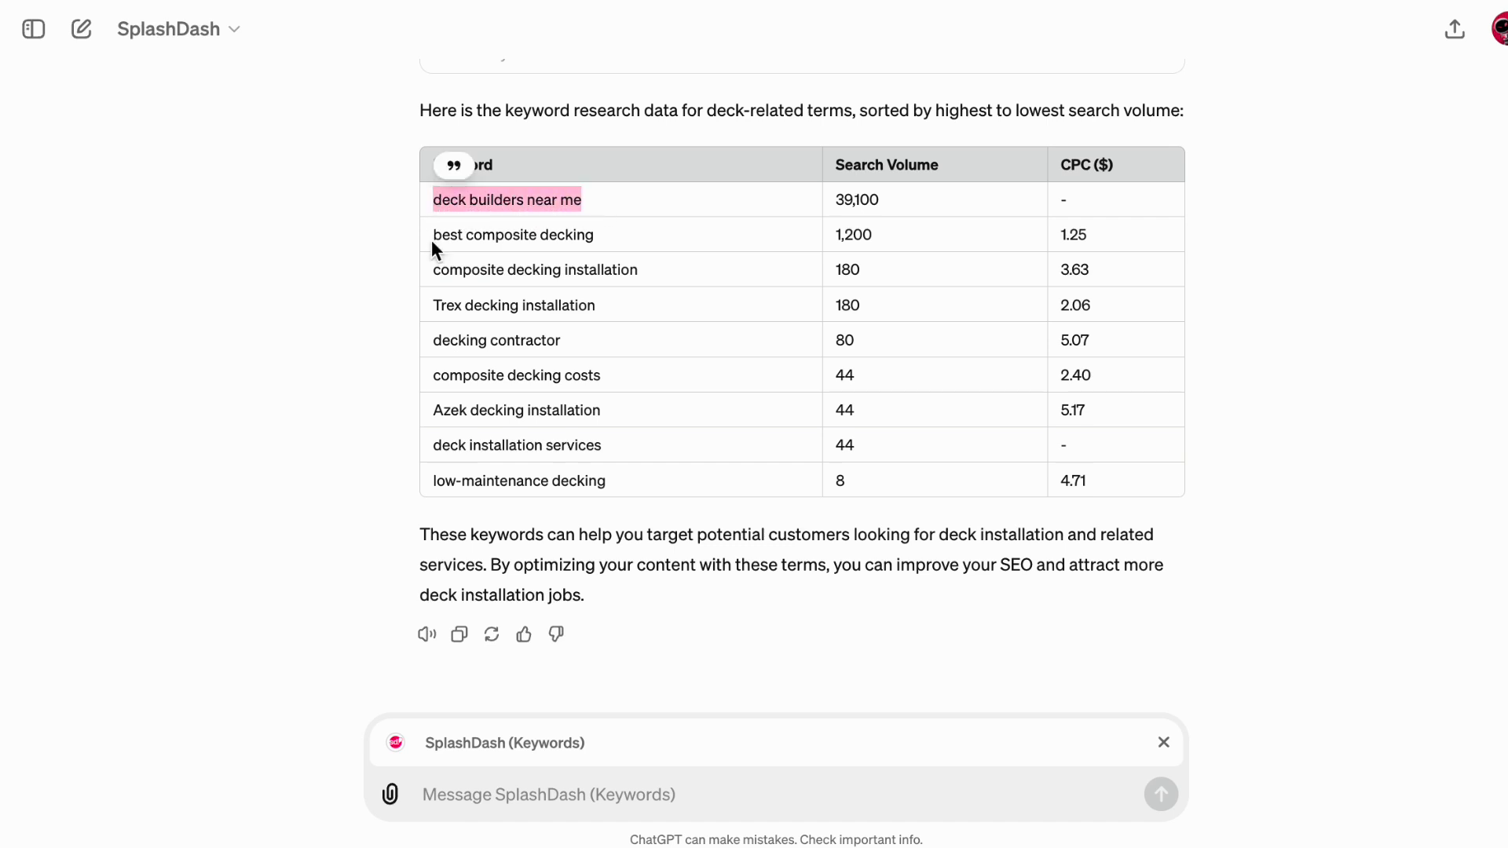
left_click_drag(432, 237, 615, 245)
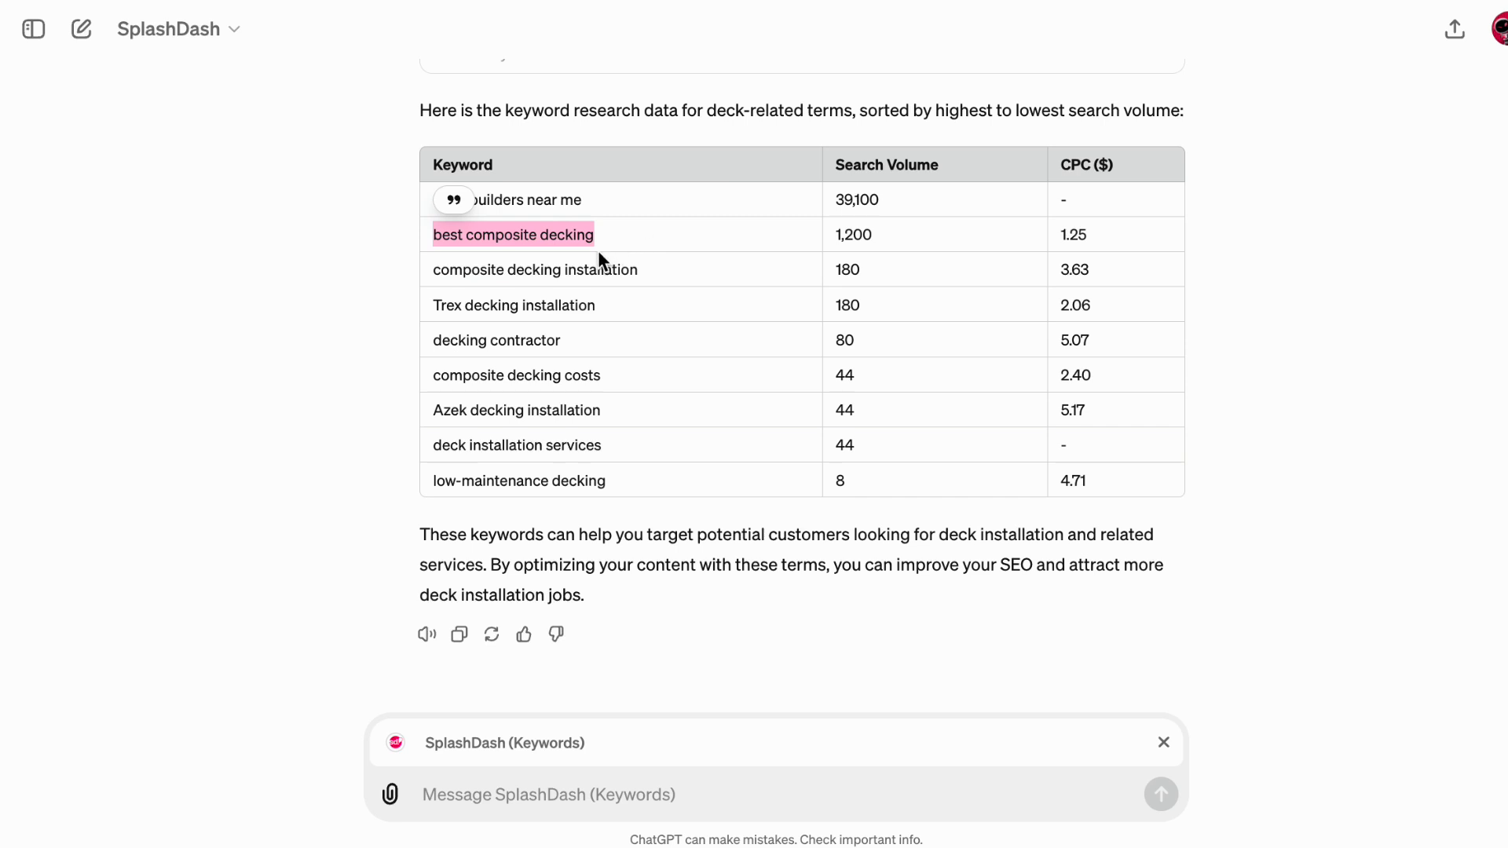
left_click_drag(433, 270, 625, 267)
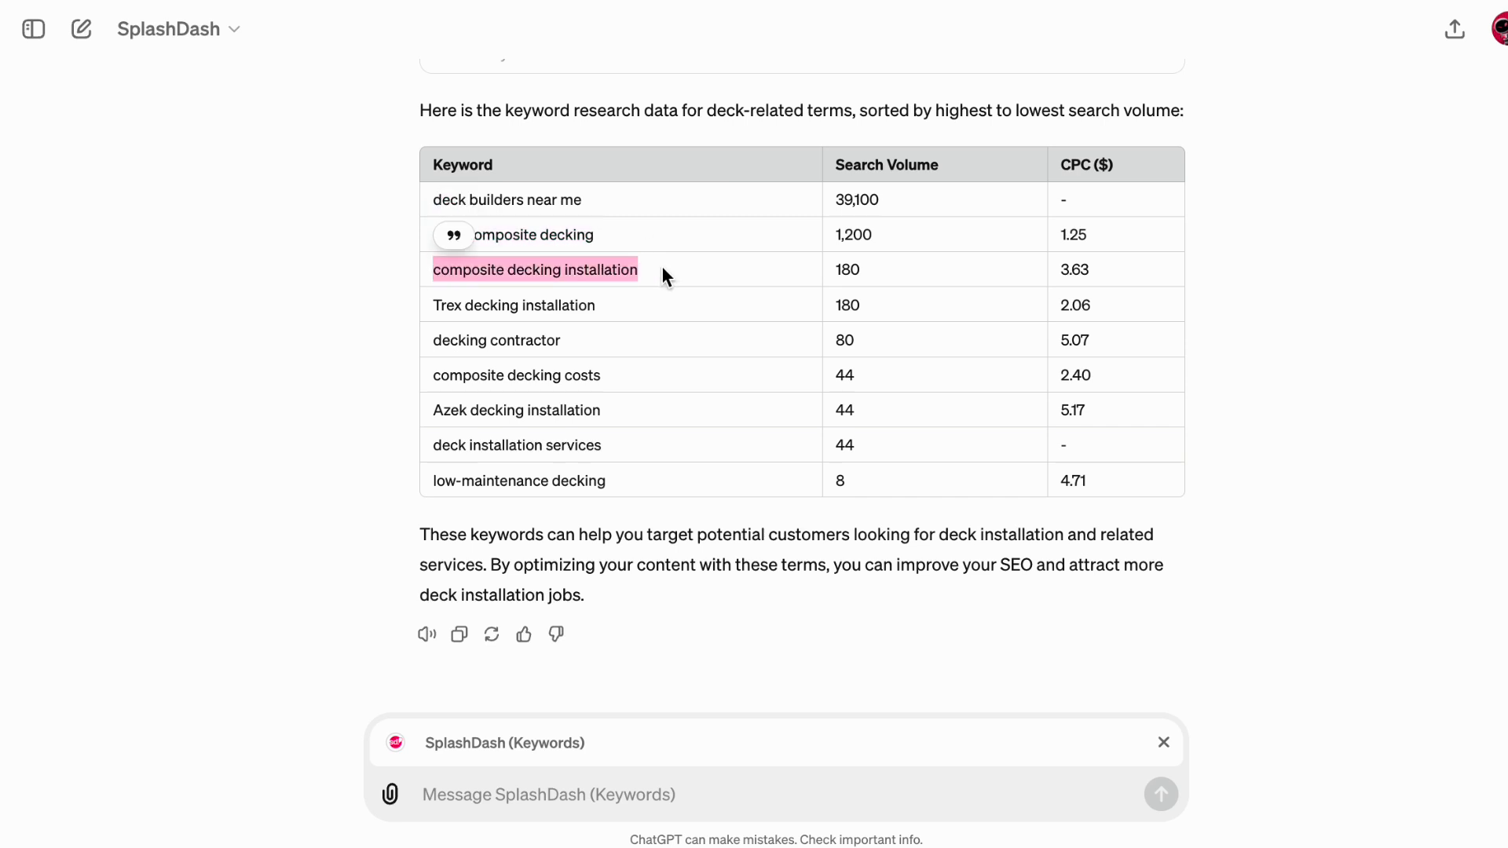
left_click(511, 256)
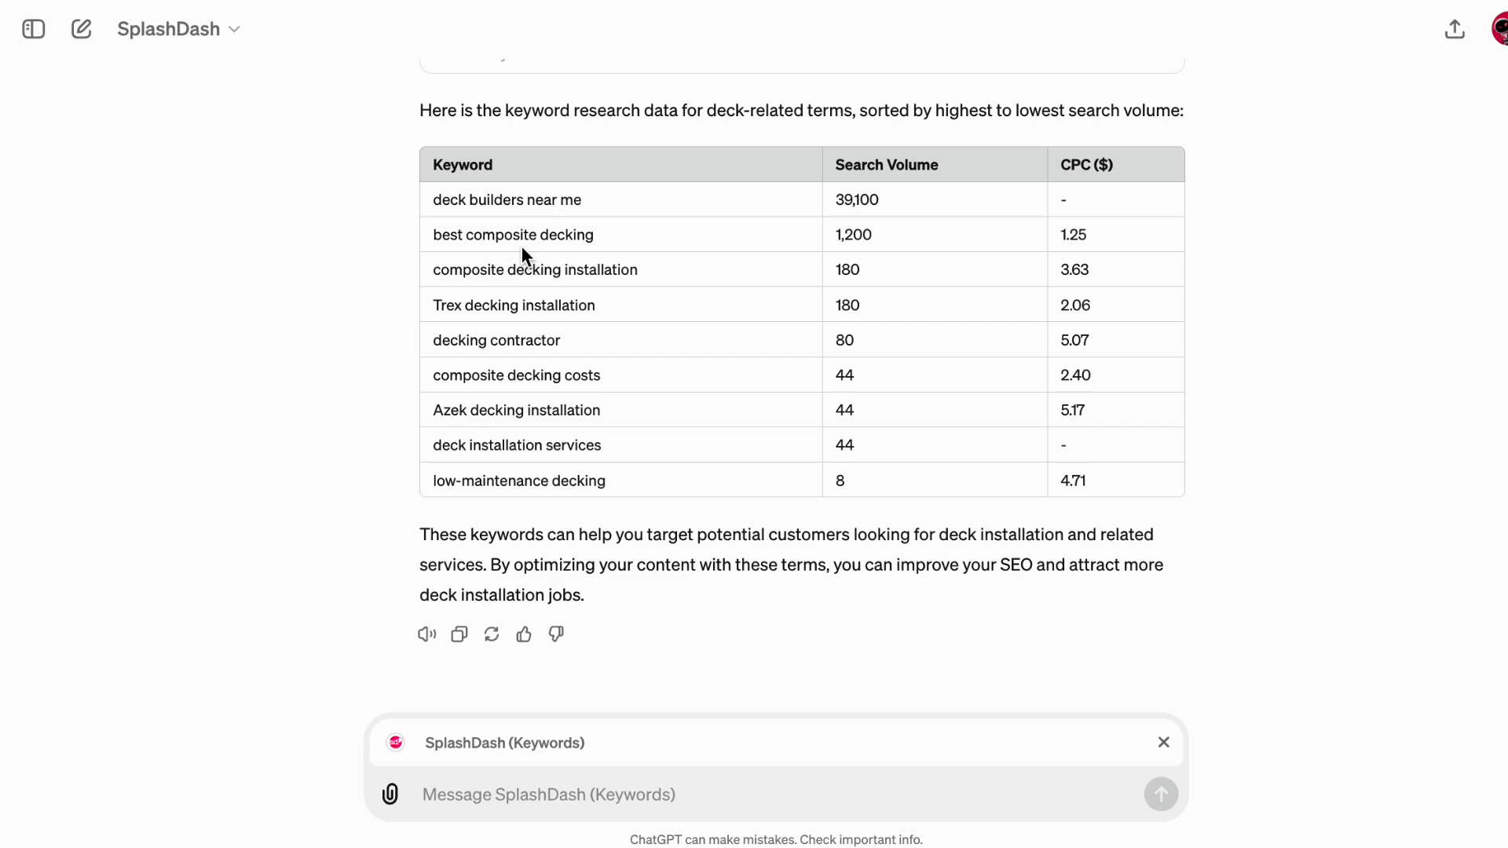
scroll(864, 256, "up", 20)
scroll(880, 264, "down", 20)
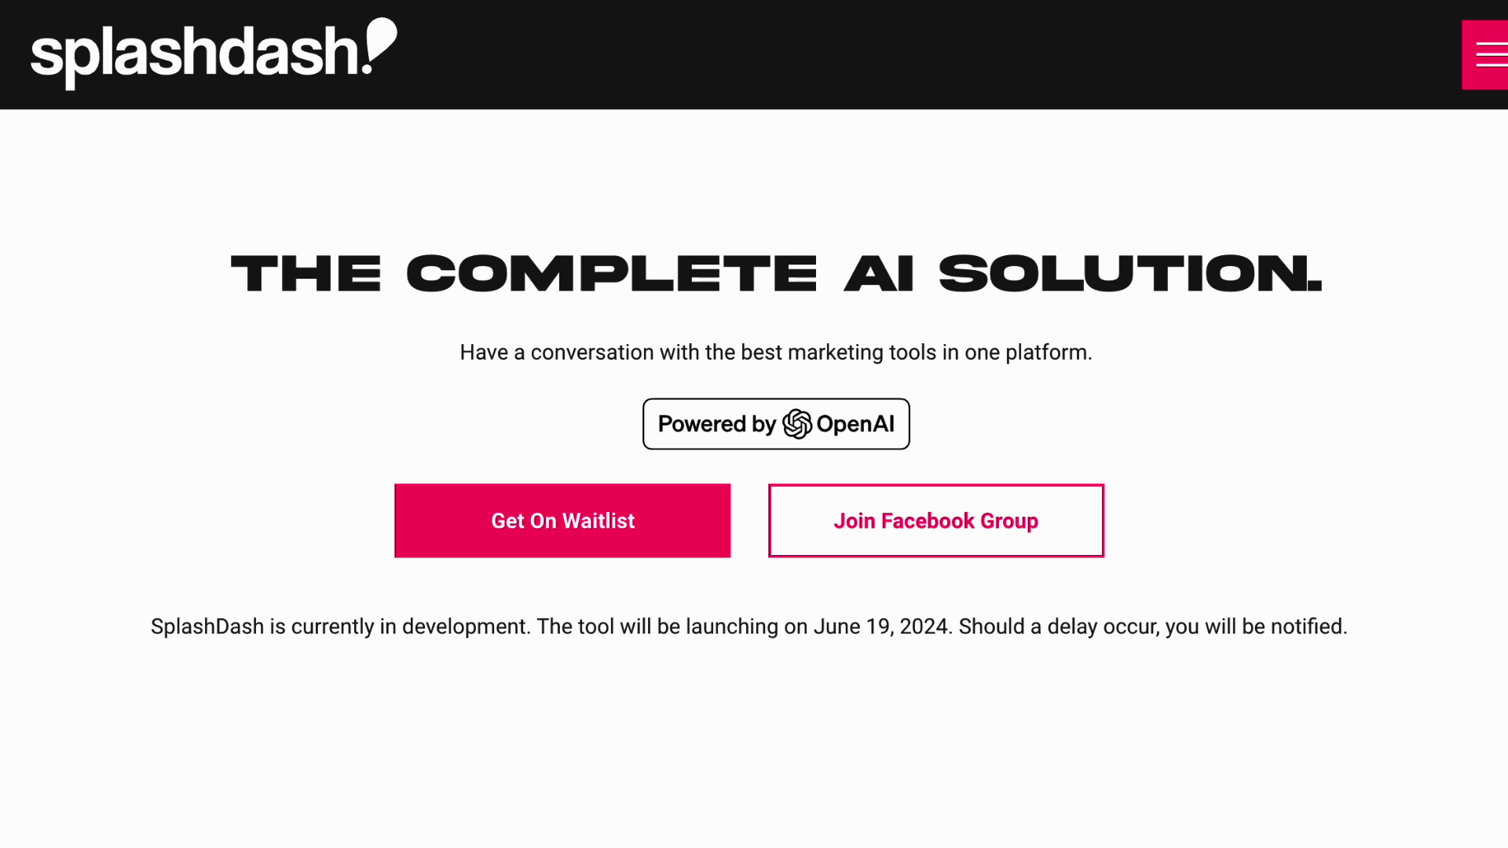
Switch to the SplashDash website and read the launch date notice.
left_click_drag(813, 626, 1371, 652)
left_click(1370, 652)
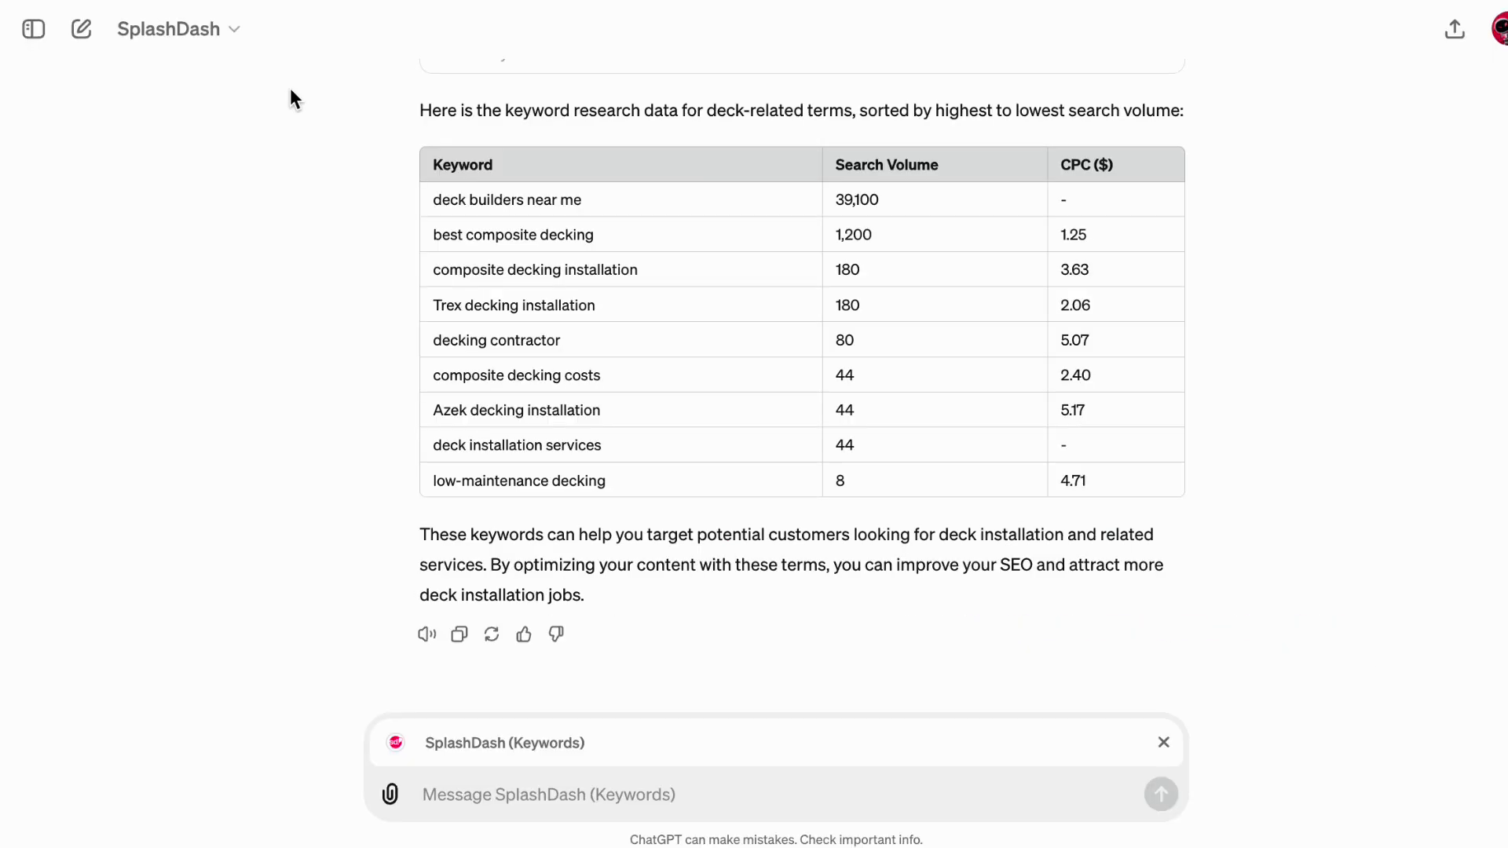